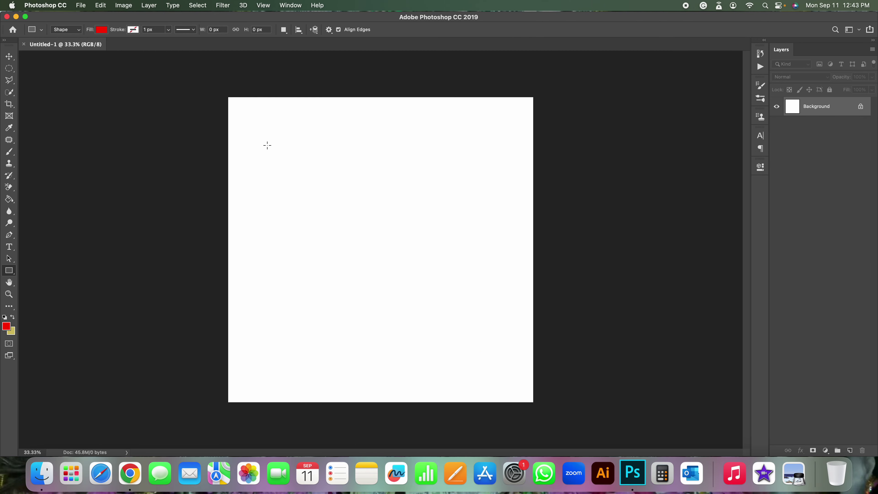
Step: Show the shape-tool flyout from the Tools panel's shape tool group
{"action": "right_click", "coordinate": [8, 274]}
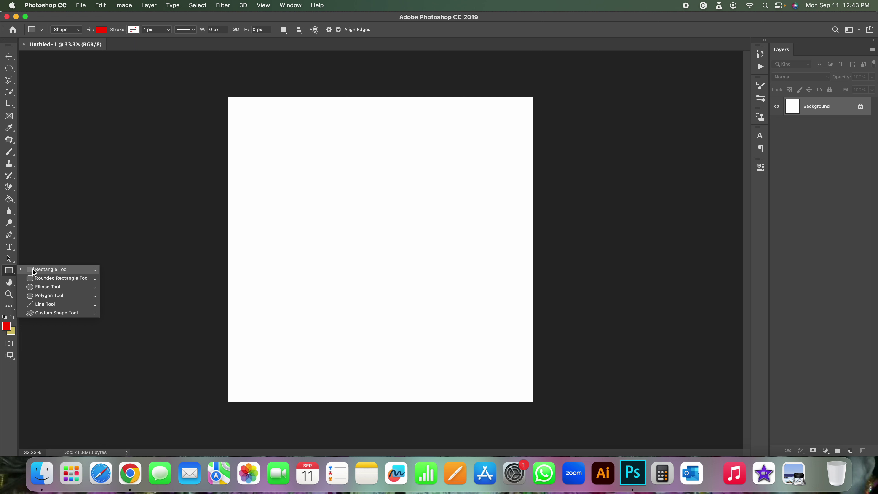
Step: Select the Rectangle Tool with a black shape fill
{"action": "left_click", "coordinate": [46, 273]}
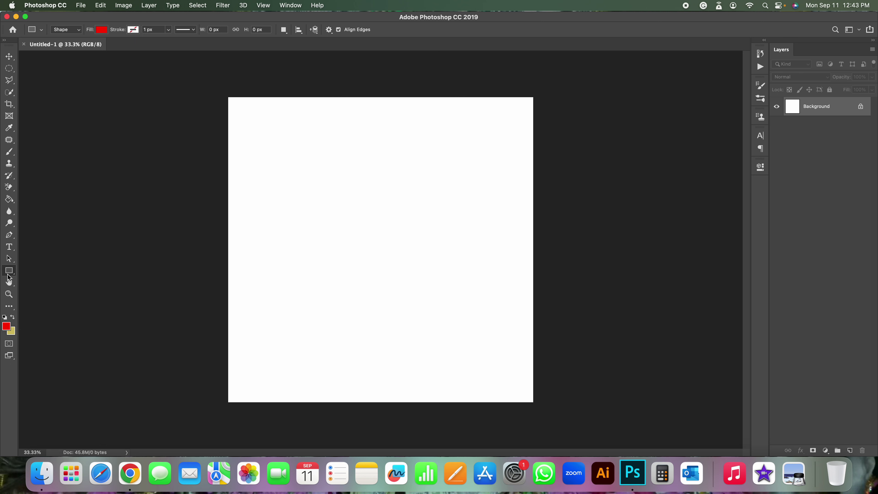
{"action": "left_click", "coordinate": [102, 30]}
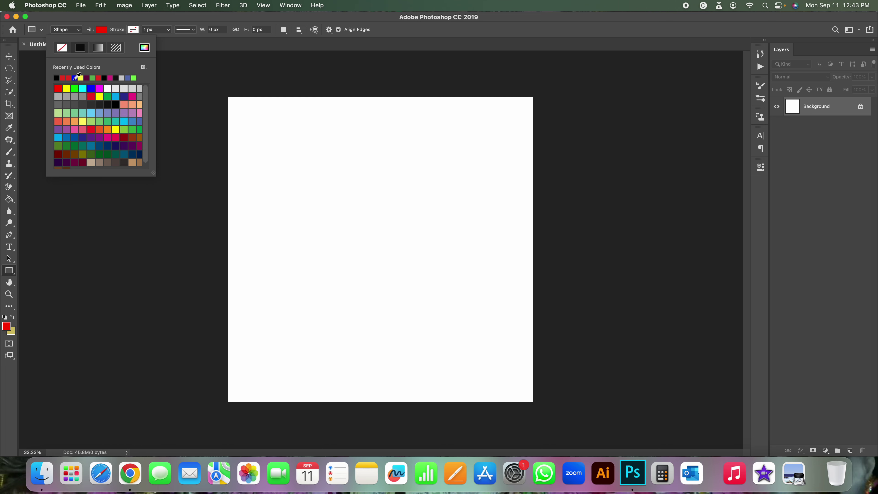
{"action": "left_click", "coordinate": [114, 105]}
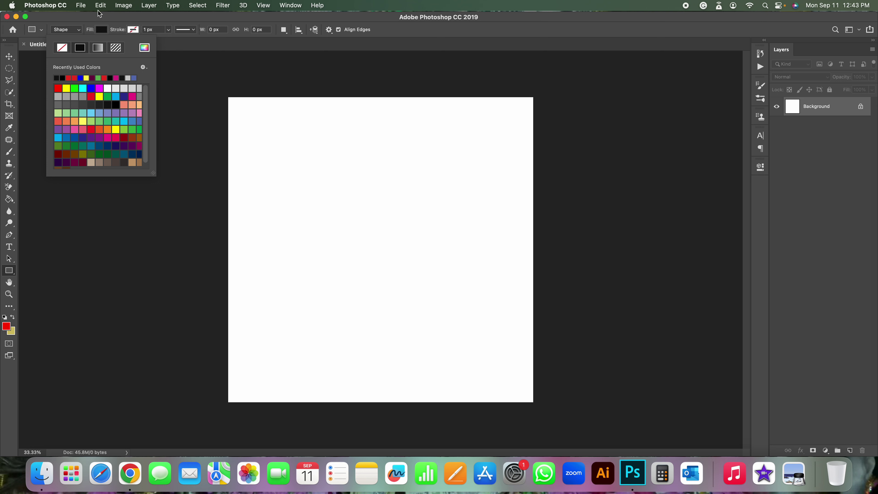
{"action": "left_click", "coordinate": [109, 32]}
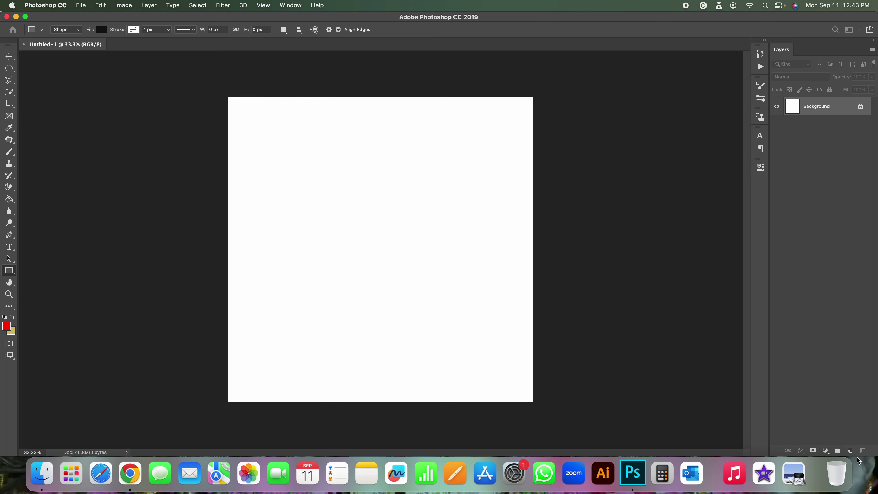
Step: Add an empty Layer 1 above the Background and keep it active
{"action": "left_click", "coordinate": [849, 451]}
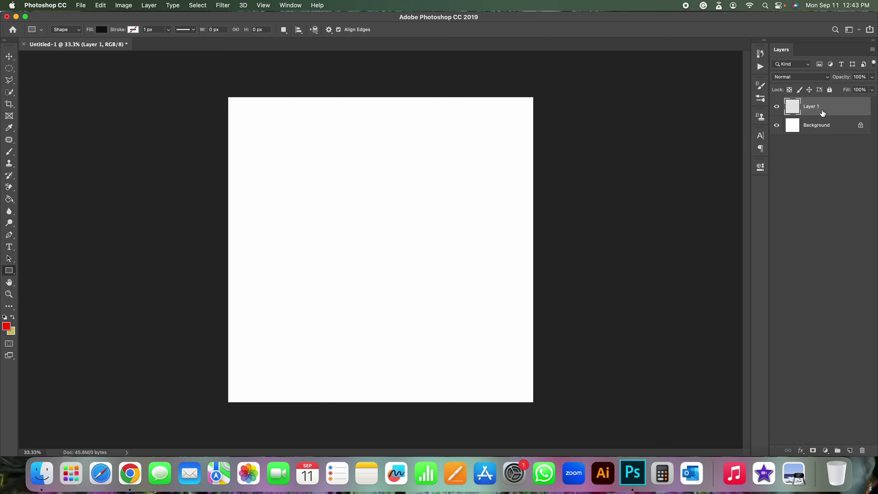
{"action": "left_click", "coordinate": [828, 129]}
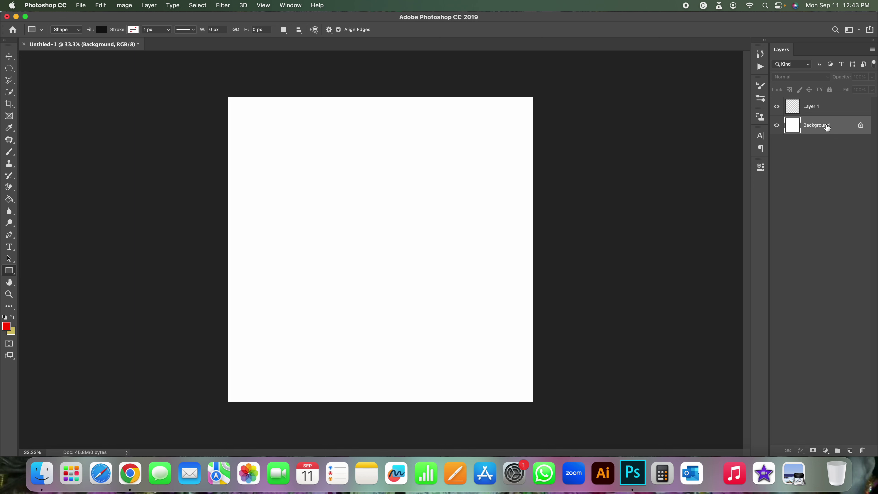
{"action": "left_click", "coordinate": [824, 108]}
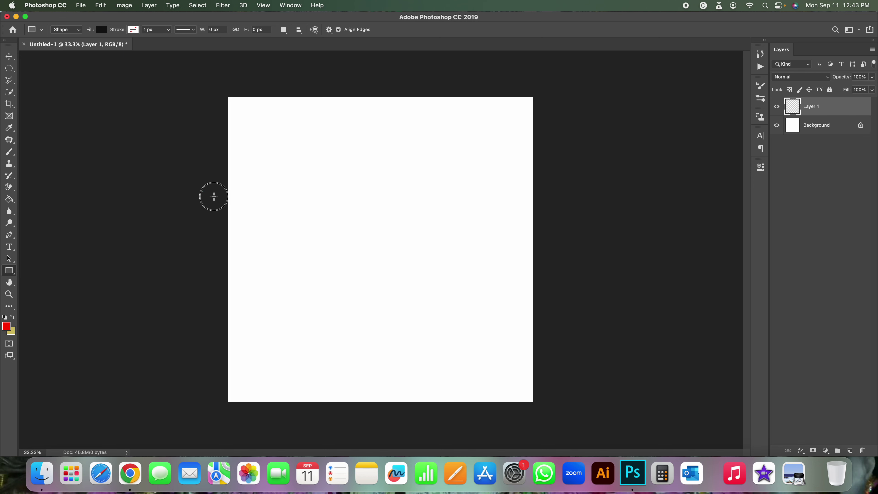
Step: Draw a black 4657 × 754 px Rectangle 1 bar across the canvas middle
{"action": "left_click_drag", "start_coordinate": [202, 191], "coordinate": [557, 248]}
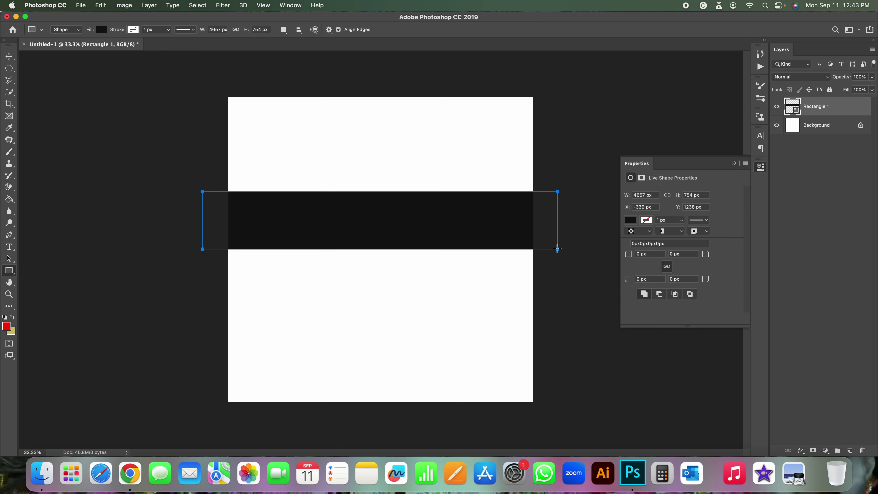
{"action": "left_click", "coordinate": [734, 163]}
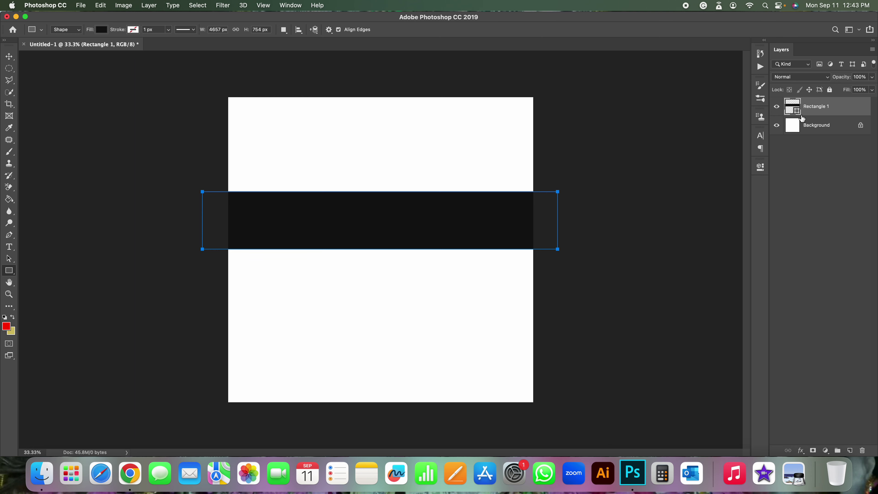
{"action": "left_click", "coordinate": [813, 134]}
{"action": "left_click", "coordinate": [817, 108]}
{"action": "left_click", "coordinate": [817, 128]}
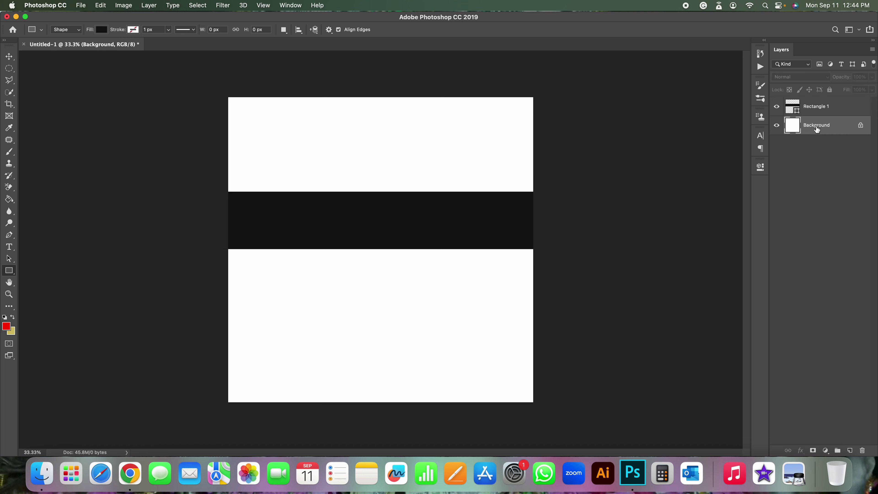
{"action": "left_click", "coordinate": [809, 110]}
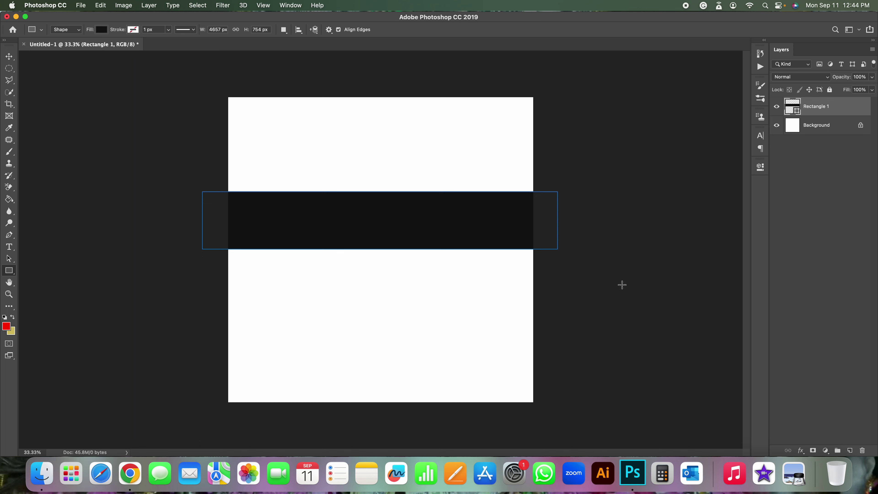
Step: Define the black-bar artwork as a new pattern with the default name
{"action": "left_click", "coordinate": [100, 5]}
{"action": "left_click", "coordinate": [121, 245]}
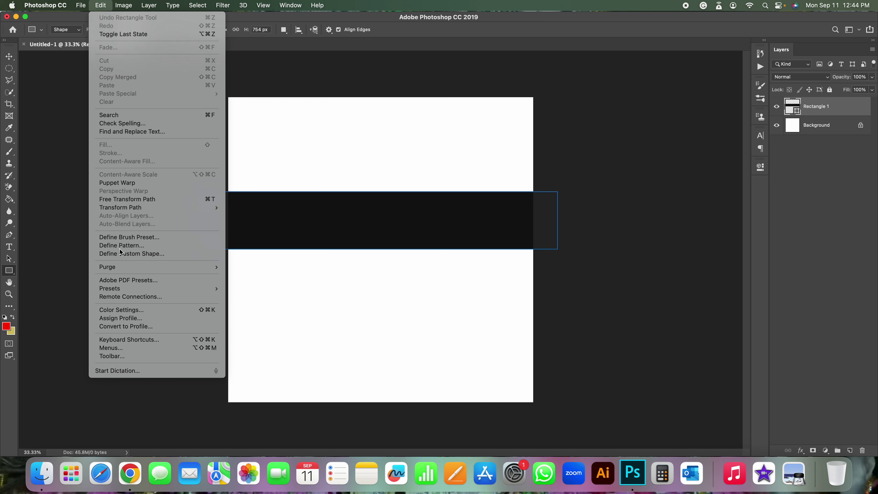
{"action": "left_click", "coordinate": [651, 264]}
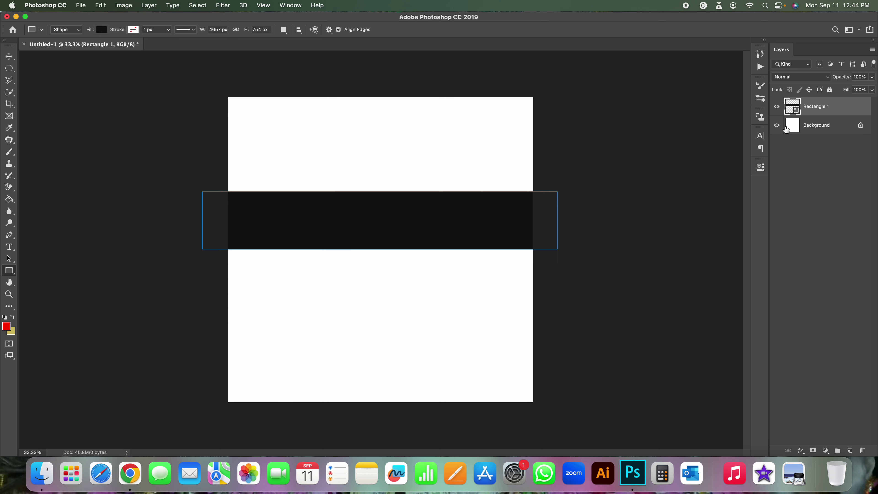
Step: Preview the pattern in a Pattern Fill layer at reduced scale, then cancel it
{"action": "left_click", "coordinate": [825, 450]}
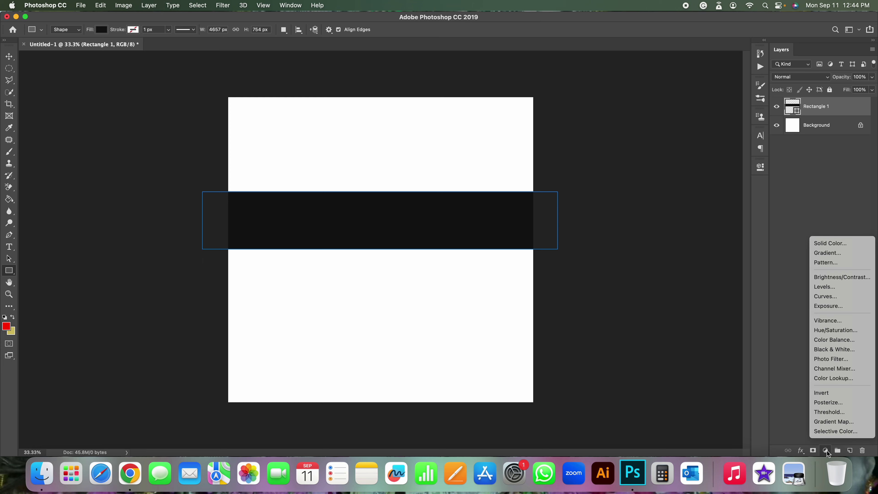
{"action": "left_click", "coordinate": [827, 264]}
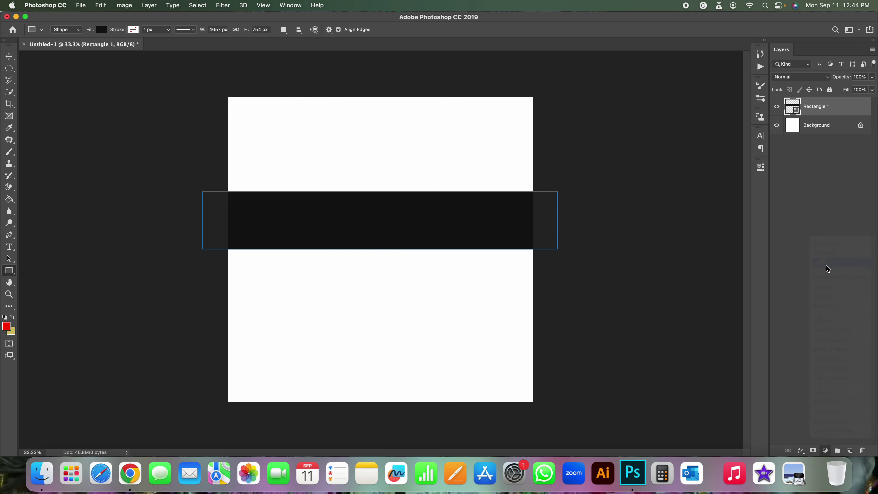
{"action": "left_click", "coordinate": [641, 223]}
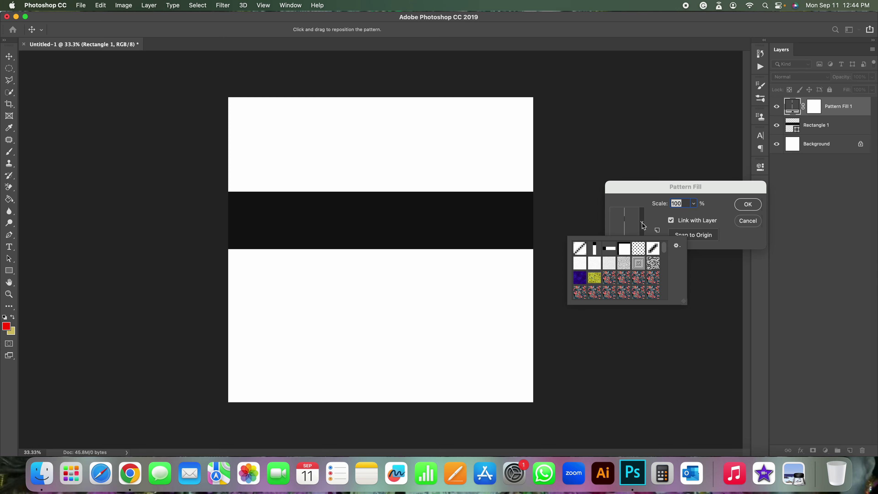
{"action": "scroll", "coordinate": [628, 283], "scroll_direction": "down", "scroll_amount": 5}
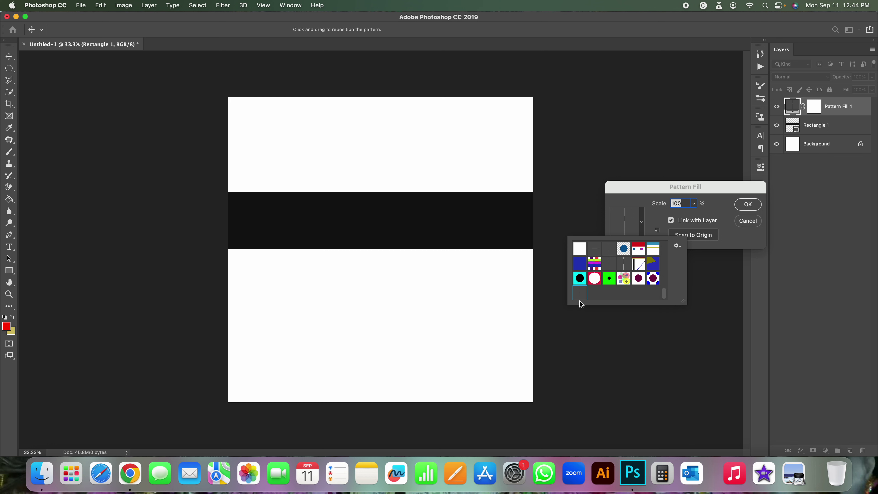
{"action": "left_click", "coordinate": [695, 204]}
{"action": "left_click_drag", "start_coordinate": [693, 216], "coordinate": [684, 204]}
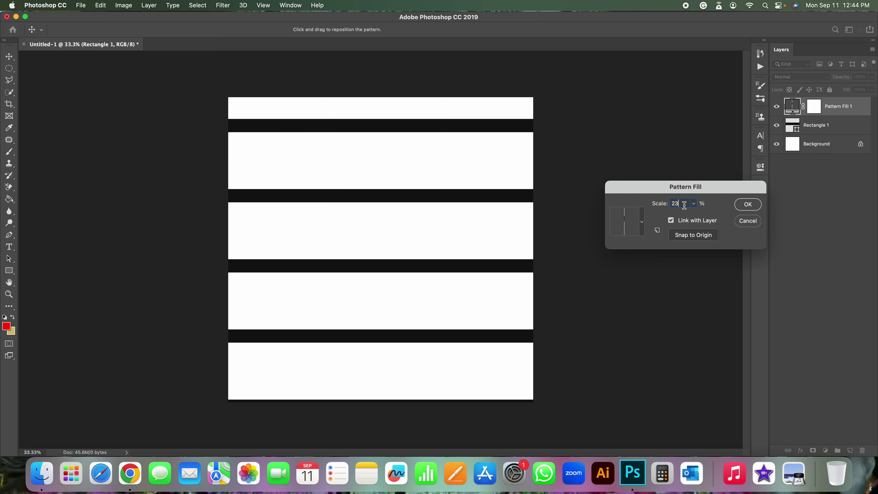
{"action": "key", "text": "Down"}
{"action": "key", "text": "Down"}
{"action": "key", "text": "Down"}
{"action": "key", "text": "Down"}
{"action": "key", "text": "Down"}
{"action": "key", "text": "Down"}
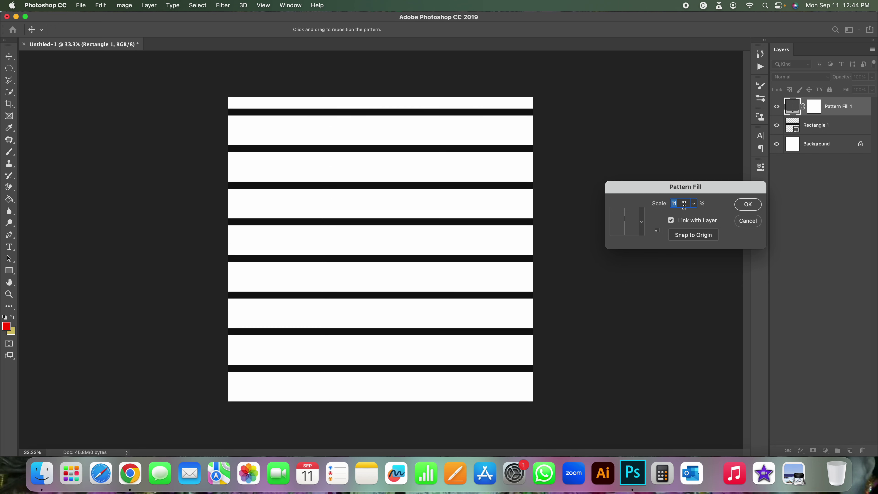
{"action": "key", "text": "Down"}
{"action": "key", "text": "Down"}
{"action": "key", "text": "Down"}
{"action": "key", "text": "Down"}
{"action": "key", "text": "Down"}
{"action": "key", "text": "Down"}
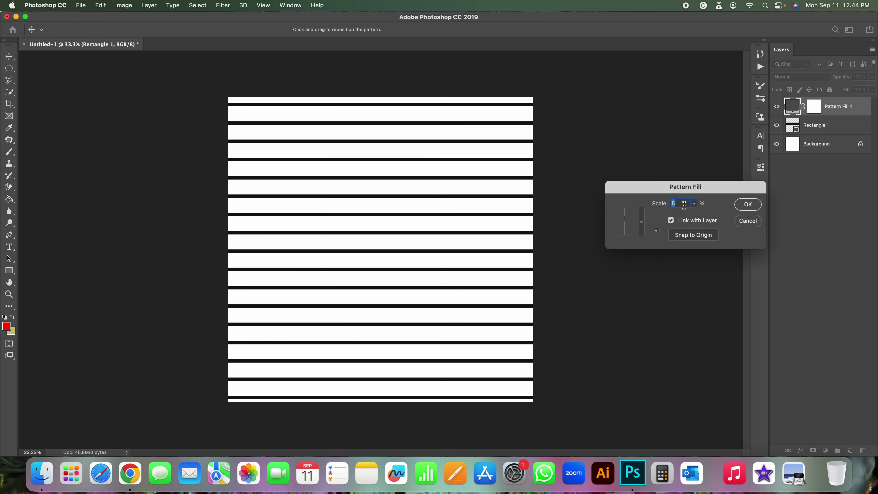
{"action": "key", "text": "Down"}
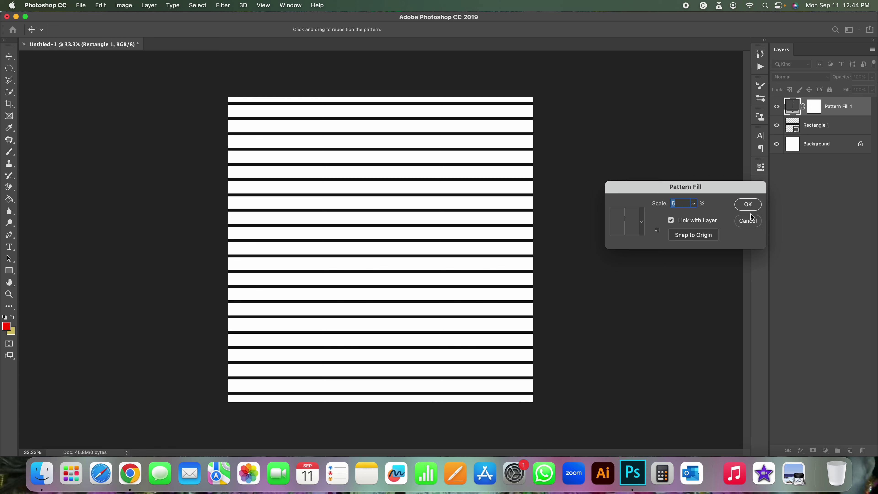
{"action": "left_click", "coordinate": [747, 221]}
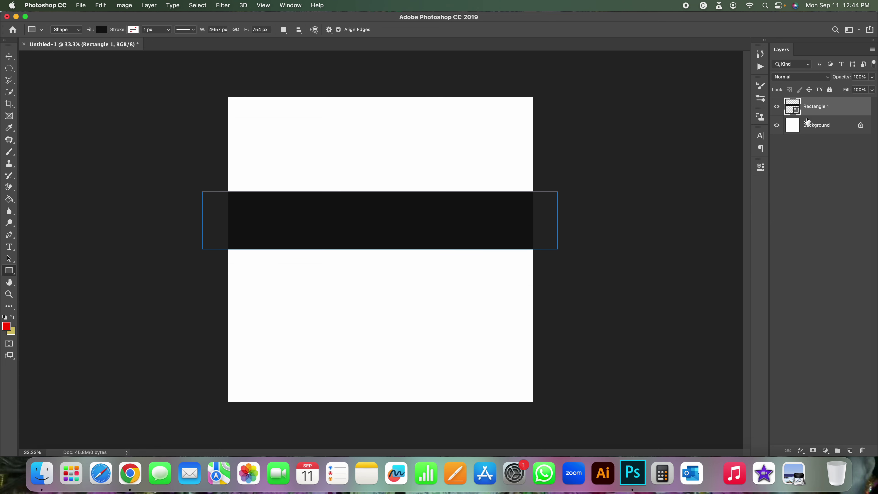
Step: Add a Color Fill 1 layer in green #37a700 beneath Rectangle 1, then reselect Rectangle 1
{"action": "left_click", "coordinate": [826, 450]}
{"action": "left_click", "coordinate": [832, 244]}
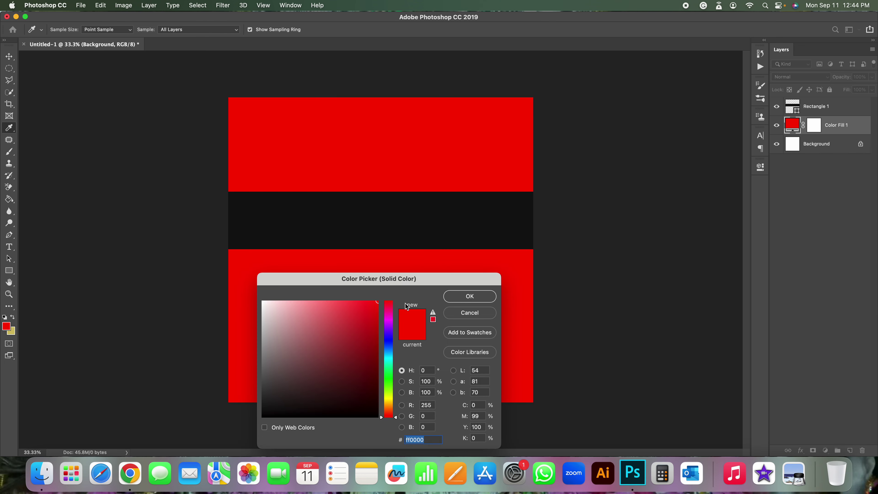
{"action": "left_click", "coordinate": [390, 385]}
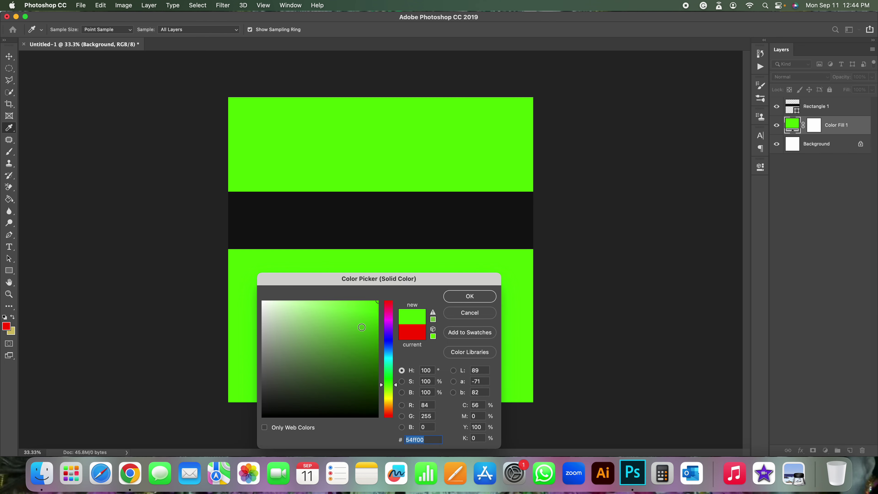
{"action": "left_click", "coordinate": [377, 341]}
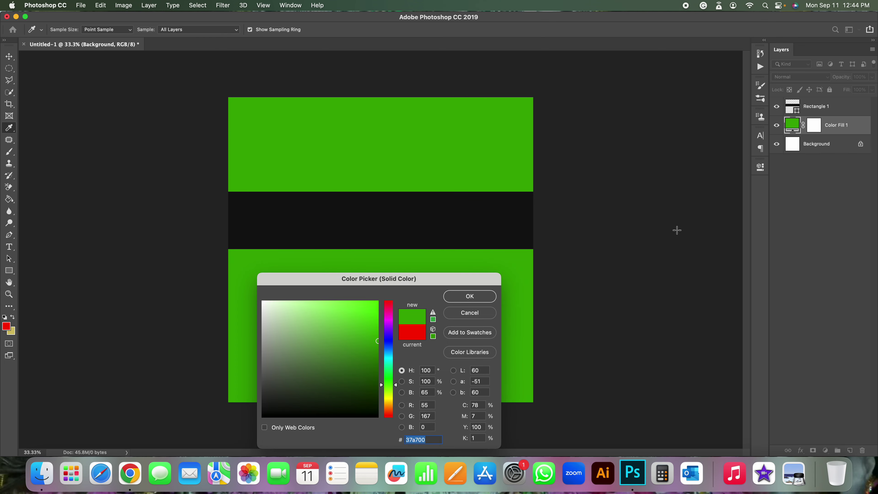
{"action": "key", "text": "Return"}
{"action": "left_click", "coordinate": [813, 111]}
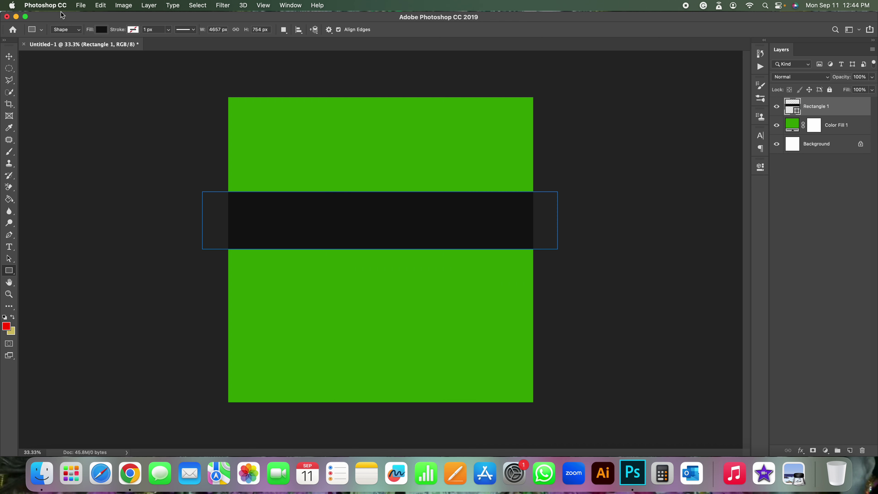
Step: Change the bar's shape fill to white
{"action": "left_click", "coordinate": [101, 30]}
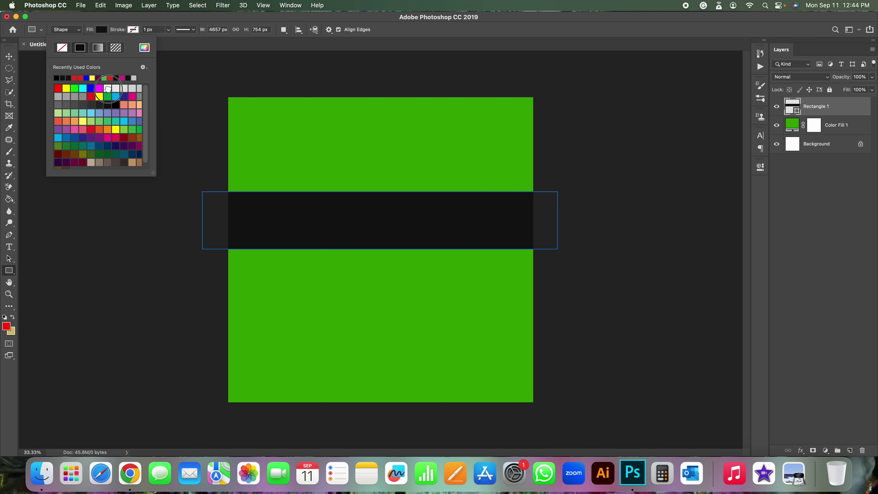
{"action": "left_click", "coordinate": [108, 88]}
{"action": "key", "text": "Return"}
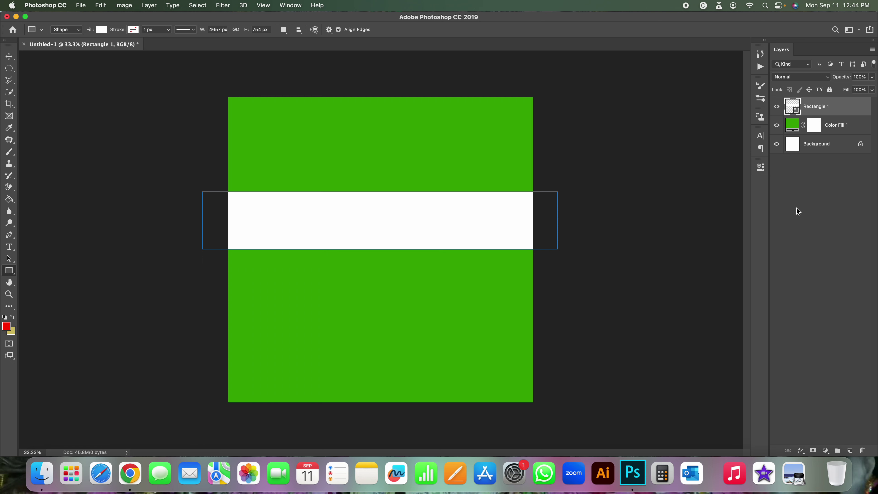
Step: Stretch the white bar to 4657 × 2231 px over the green fill
{"action": "key", "text": "ctrl+t"}
{"action": "left_click_drag", "start_coordinate": [377, 252], "coordinate": [386, 366]}
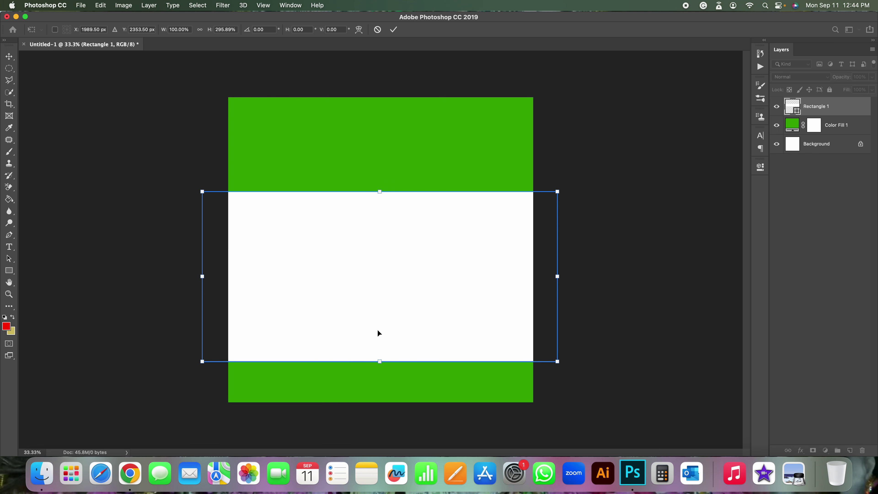
{"action": "left_click_drag", "start_coordinate": [378, 331], "coordinate": [376, 325]}
{"action": "key", "text": "Return"}
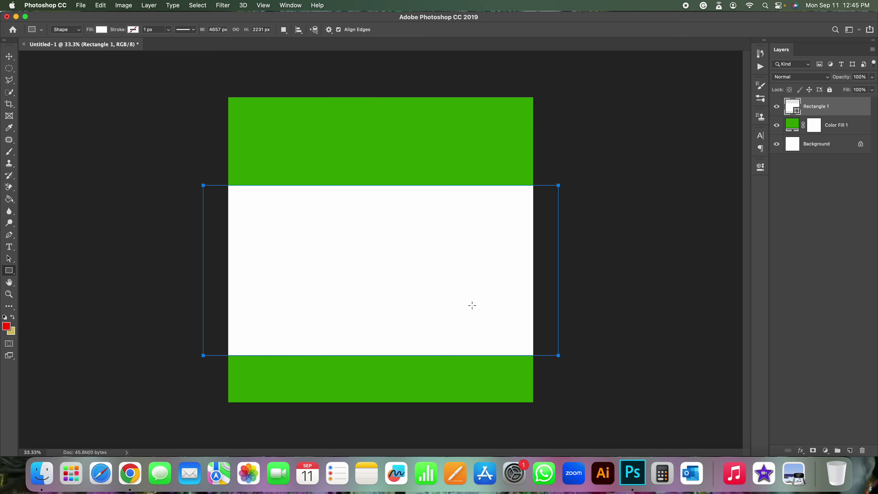
{"action": "left_click", "coordinate": [847, 126]}
Step: Define the green-and-white design as a new pattern
{"action": "left_click", "coordinate": [100, 6]}
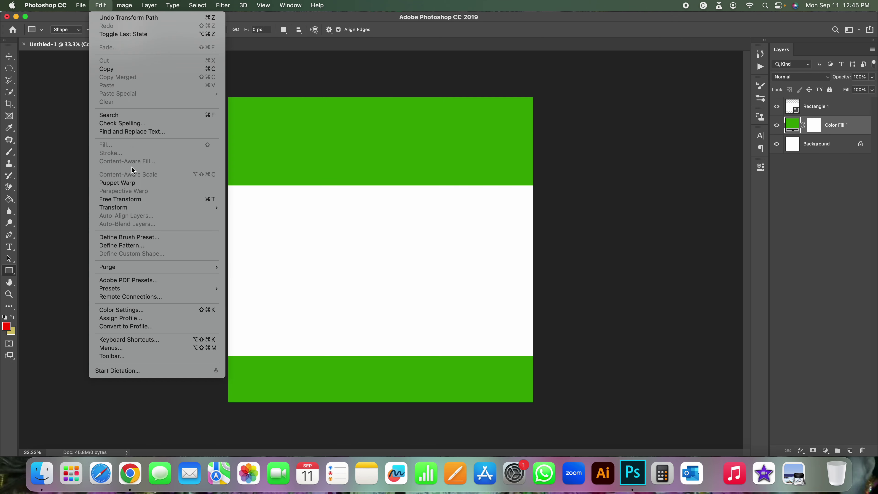
{"action": "left_click", "coordinate": [122, 245]}
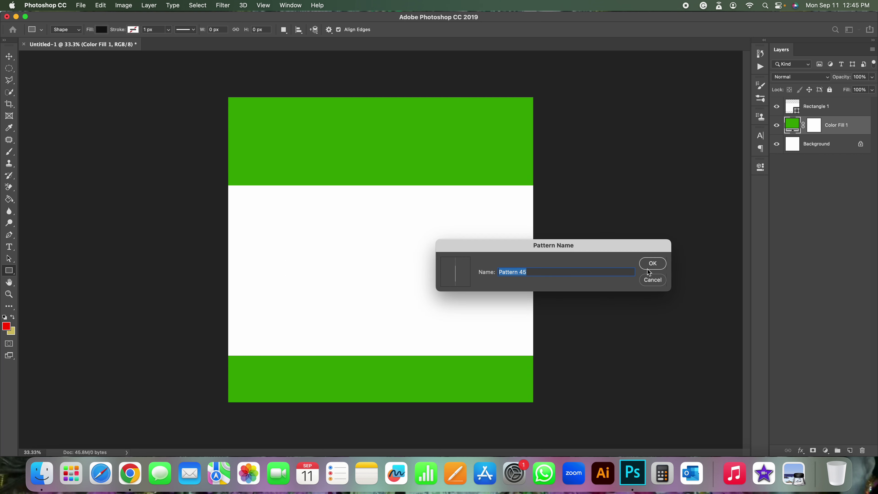
{"action": "left_click", "coordinate": [649, 263]}
Step: Tile the new pattern in a Pattern Fill layer, lowering scale to about 17%
{"action": "left_click", "coordinate": [848, 105]}
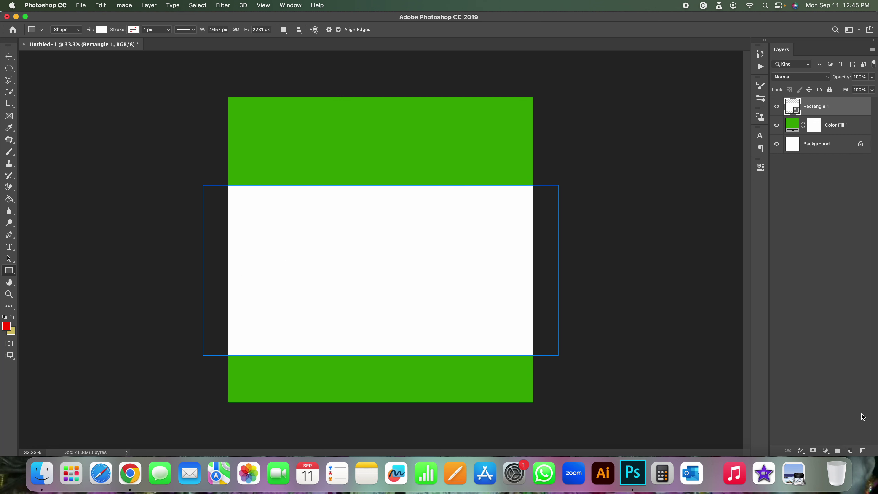
{"action": "left_click", "coordinate": [826, 451]}
{"action": "left_click", "coordinate": [840, 264]}
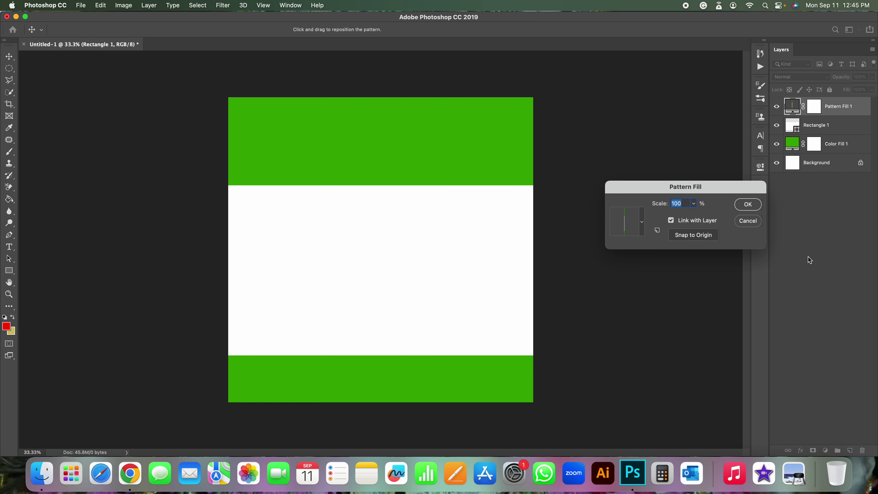
{"action": "left_click", "coordinate": [642, 223]}
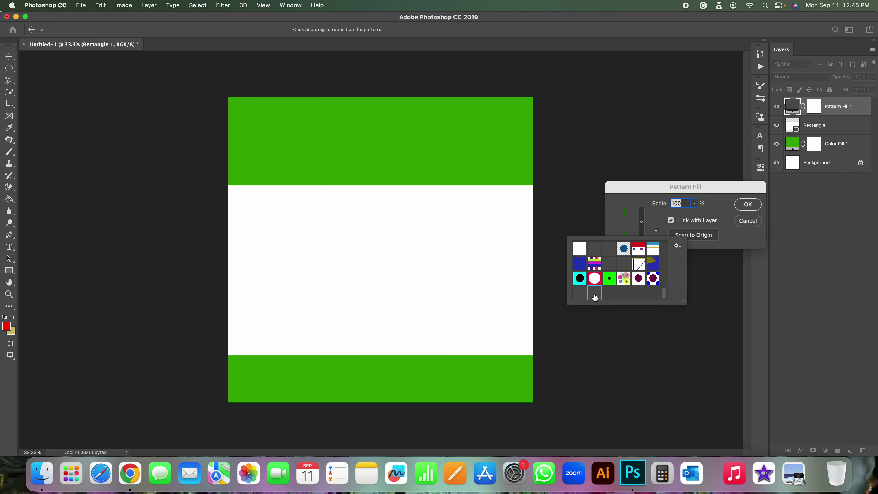
{"action": "left_click", "coordinate": [697, 209]}
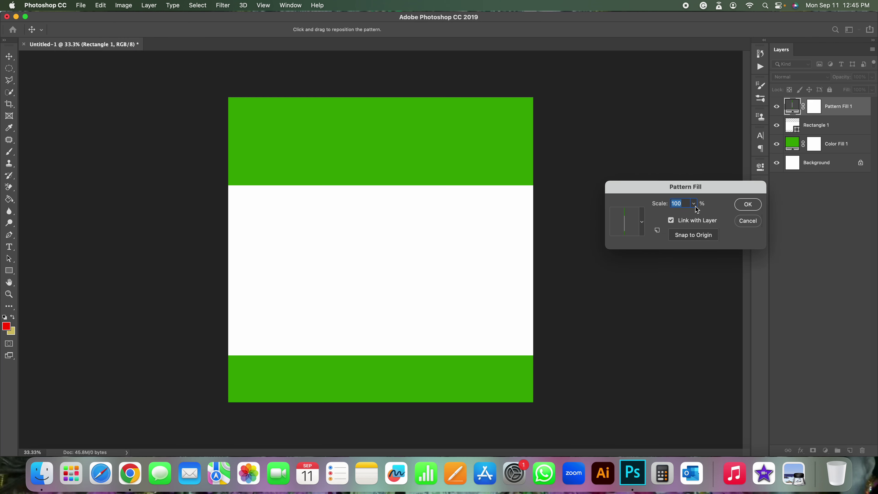
{"action": "left_click", "coordinate": [693, 204]}
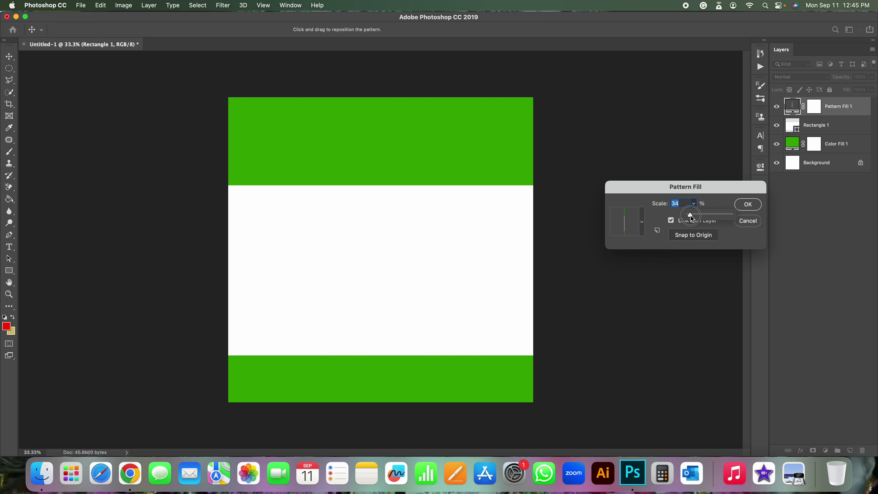
{"action": "left_click_drag", "start_coordinate": [693, 215], "coordinate": [688, 215]}
{"action": "key", "text": "Down"}
{"action": "key", "text": "Down"}
{"action": "key", "text": "Down"}
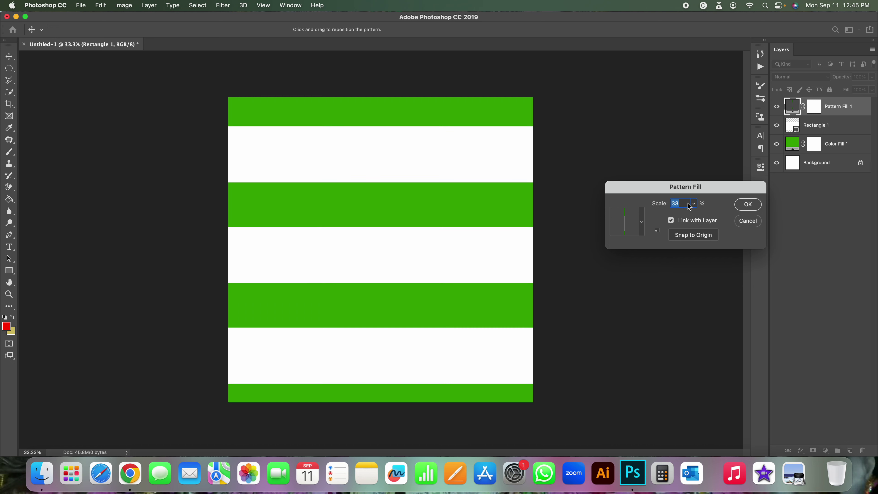
{"action": "key", "text": "Down"}
{"action": "key", "text": "Down"}
{"action": "key", "text": "Down"}
{"action": "key", "text": "Down"}
{"action": "key", "text": "Down"}
{"action": "key", "text": "Down"}
{"action": "key", "text": "Down"}
{"action": "key", "text": "Down"}
{"action": "key", "text": "Down"}
{"action": "key", "text": "Down"}
{"action": "key", "text": "Down"}
{"action": "key", "text": "Down"}
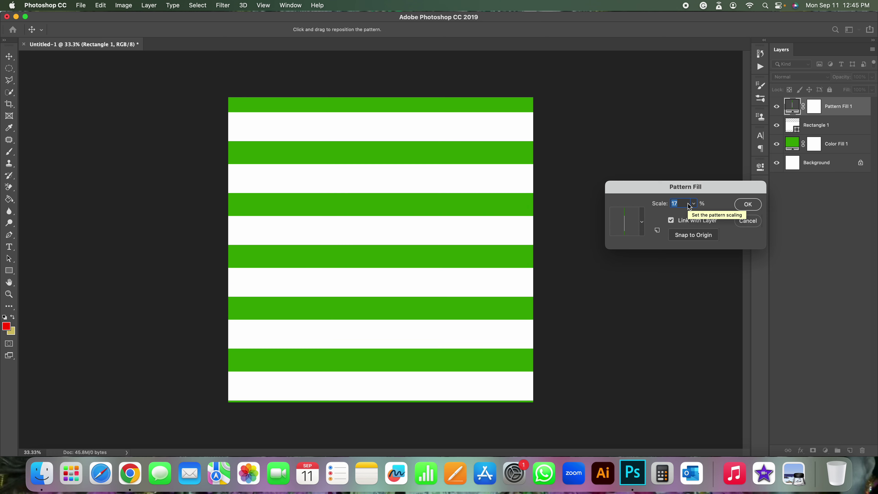
{"action": "key", "text": "Down"}
{"action": "key", "text": "Down"}
{"action": "key", "text": "Down"}
{"action": "key", "text": "Down"}
{"action": "key", "text": "Down"}
{"action": "key", "text": "Down"}
{"action": "key", "text": "Down"}
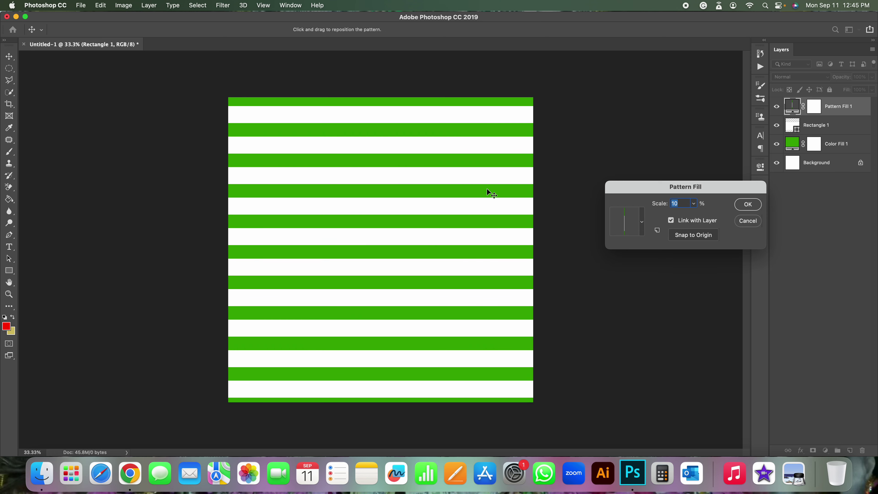
Step: Discard the trial pattern fill and recolour Color Fill 1 dark red (a70000)
{"action": "left_click", "coordinate": [747, 220]}
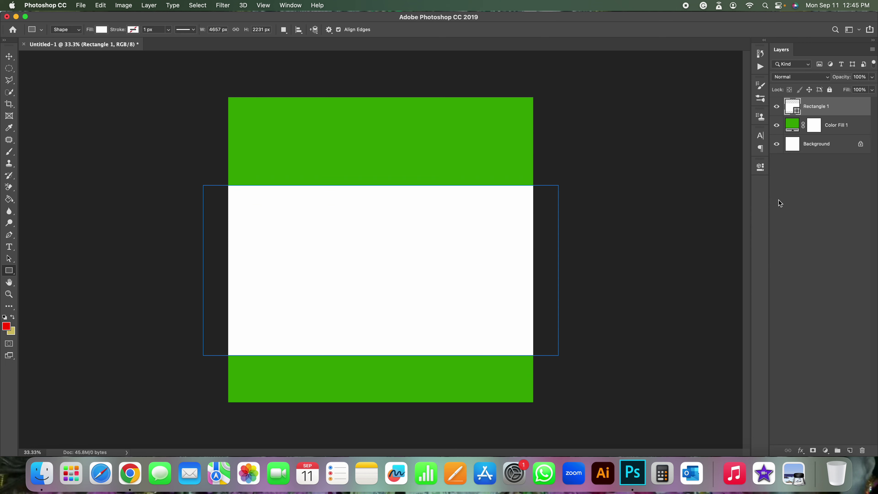
{"action": "double_click", "coordinate": [798, 126]}
{"action": "left_click", "coordinate": [388, 314]}
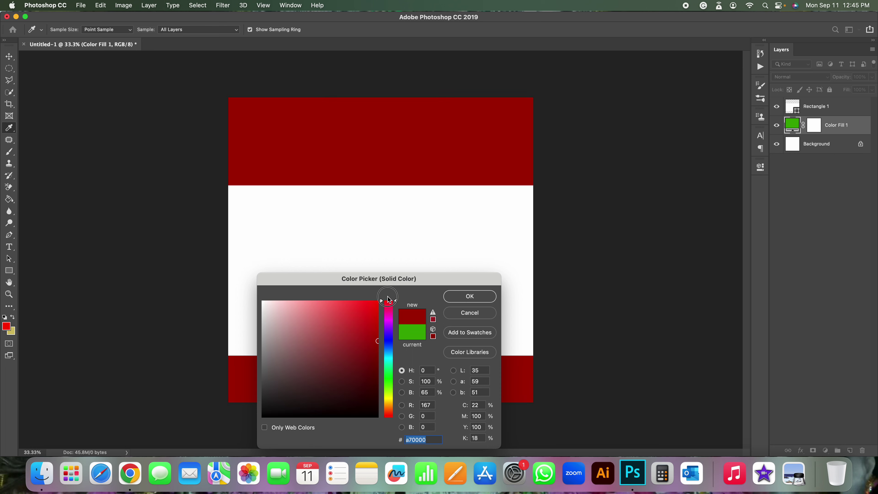
{"action": "left_click", "coordinate": [469, 296]}
Step: Give Rectangle 1 a light salmon fill
{"action": "left_click", "coordinate": [839, 113]}
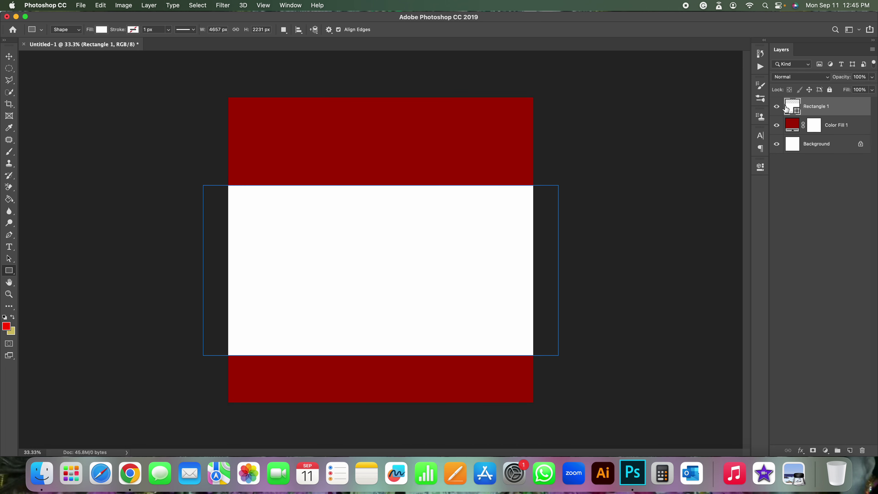
{"action": "left_click", "coordinate": [101, 29]}
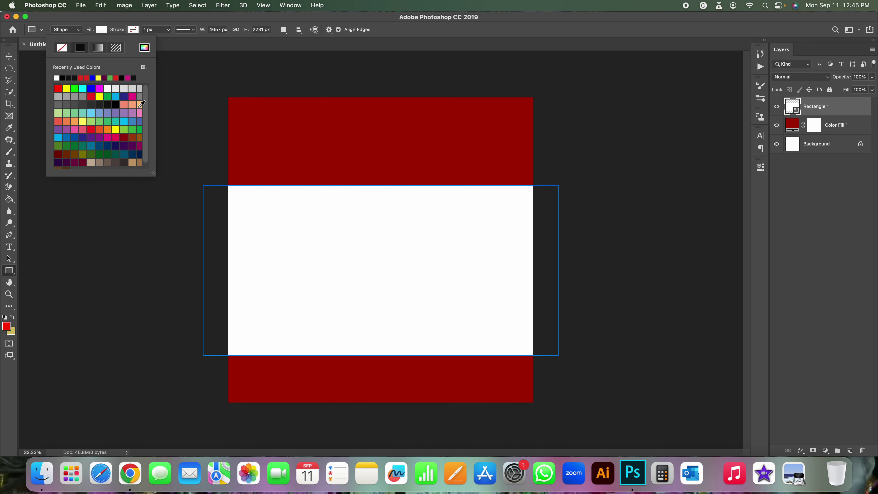
{"action": "left_click", "coordinate": [132, 105]}
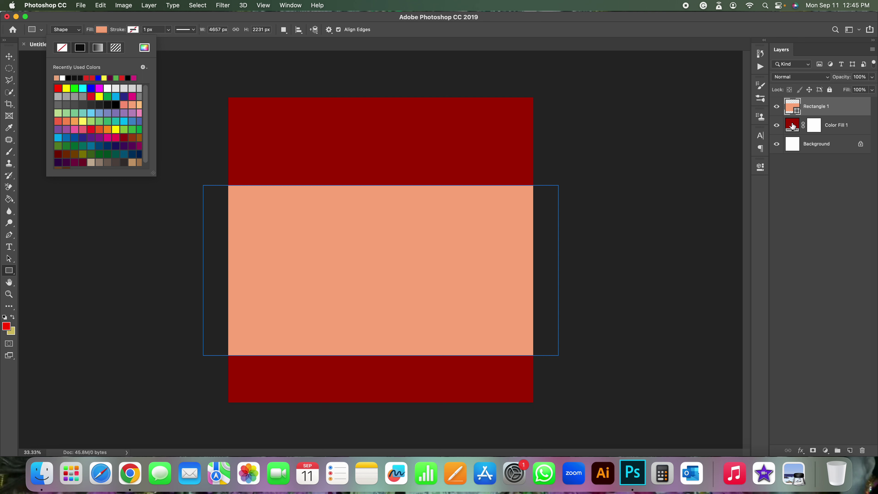
{"action": "left_click", "coordinate": [838, 128]}
Step: Shrink the salmon band into a thin horizontal strip
{"action": "key", "text": "super+t"}
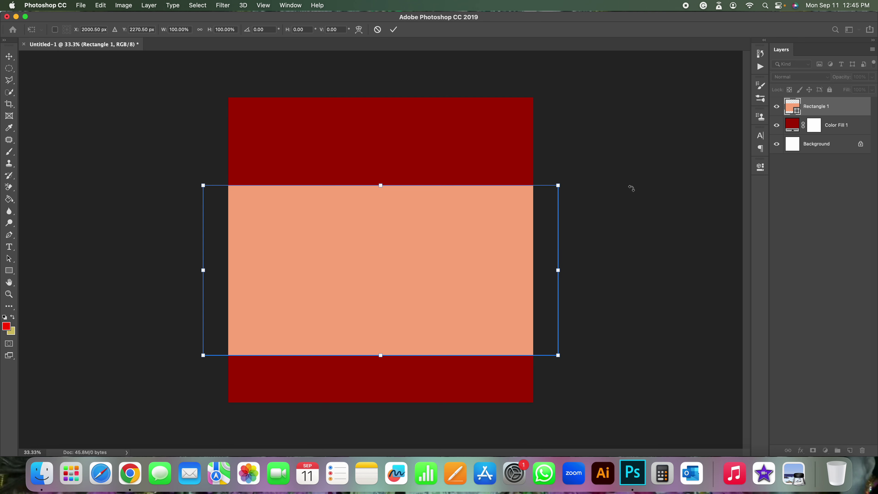
{"action": "mouse_move", "coordinate": [557, 186]}
{"action": "left_mouse_down"}
{"action": "mouse_move", "coordinate": [533, 343]}
{"action": "mouse_move", "coordinate": [433, 169]}
{"action": "left_mouse_up"}
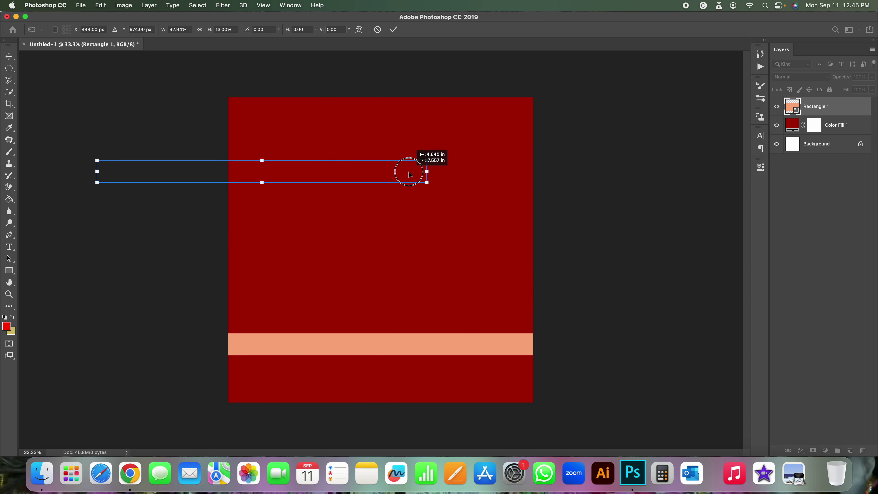
{"action": "left_click", "coordinate": [393, 29]}
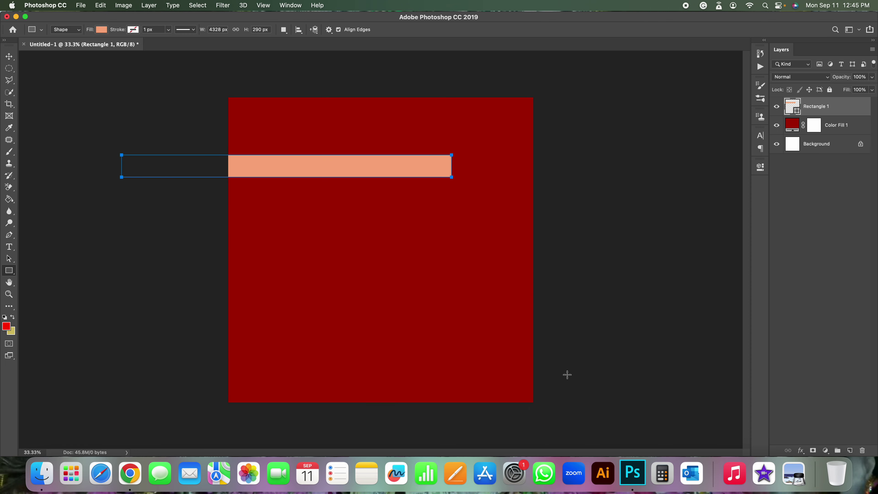
Step: Duplicate the strip as a white bar placed lower and to the right
{"action": "key", "text": "super+j"}
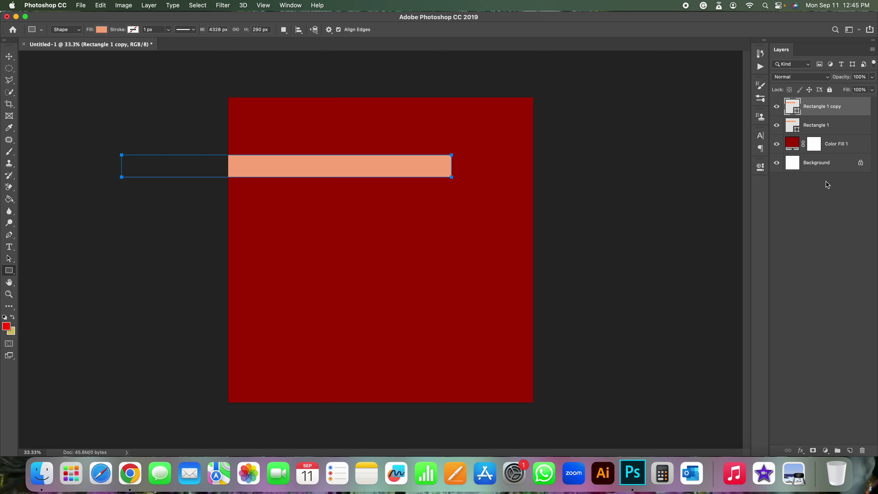
{"action": "key", "text": "super+t"}
{"action": "left_click_drag", "start_coordinate": [420, 172], "coordinate": [585, 231]}
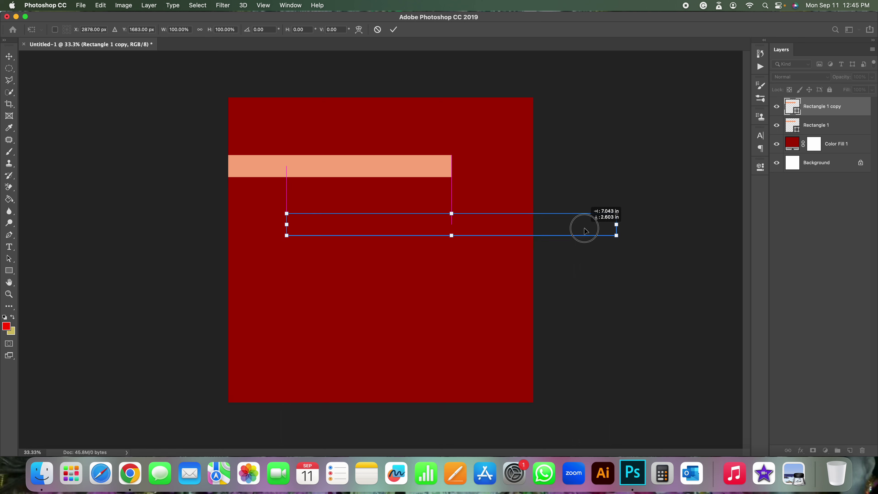
{"action": "key", "text": "Return"}
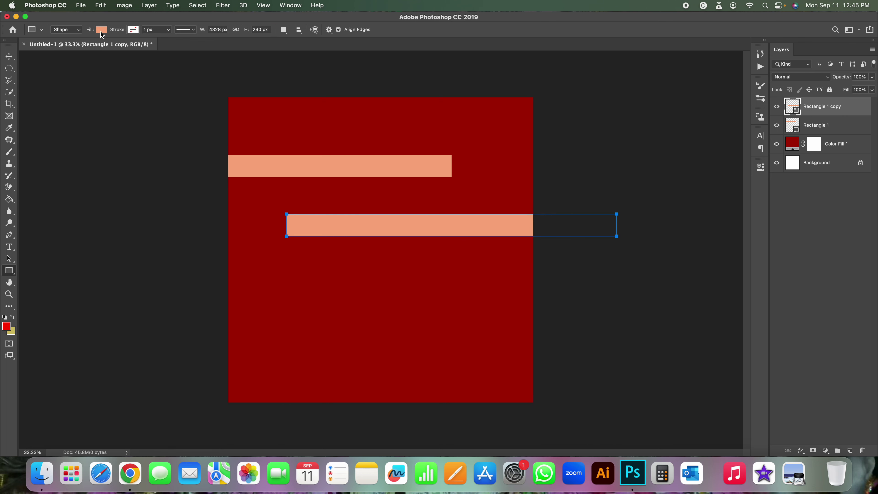
{"action": "left_click", "coordinate": [101, 29]}
{"action": "left_click", "coordinate": [108, 88]}
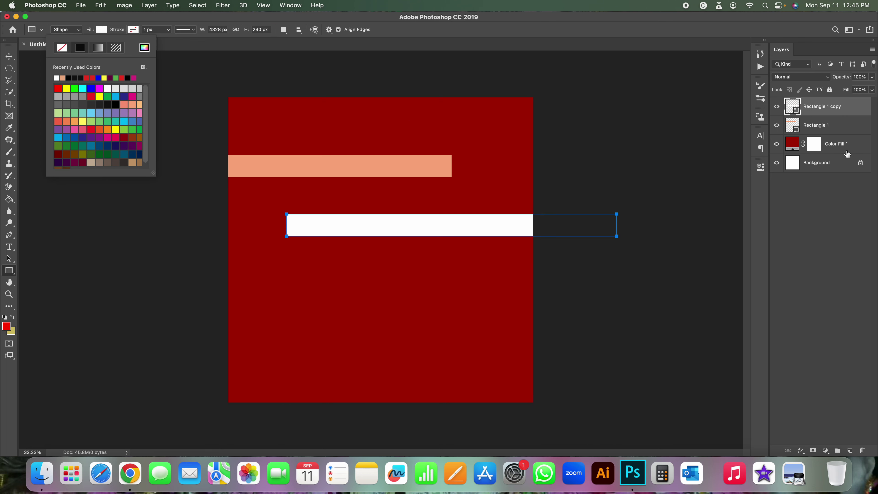
{"action": "left_click", "coordinate": [831, 110]}
Step: Duplicate the white bar as a yellow bar centred lower on the canvas
{"action": "key", "text": "super+j"}
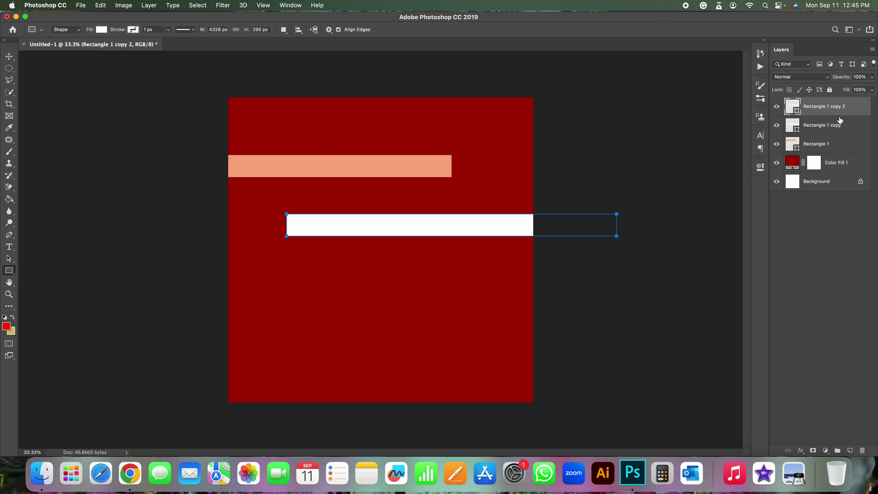
{"action": "key", "text": "super+t"}
{"action": "left_click_drag", "start_coordinate": [504, 229], "coordinate": [413, 279]}
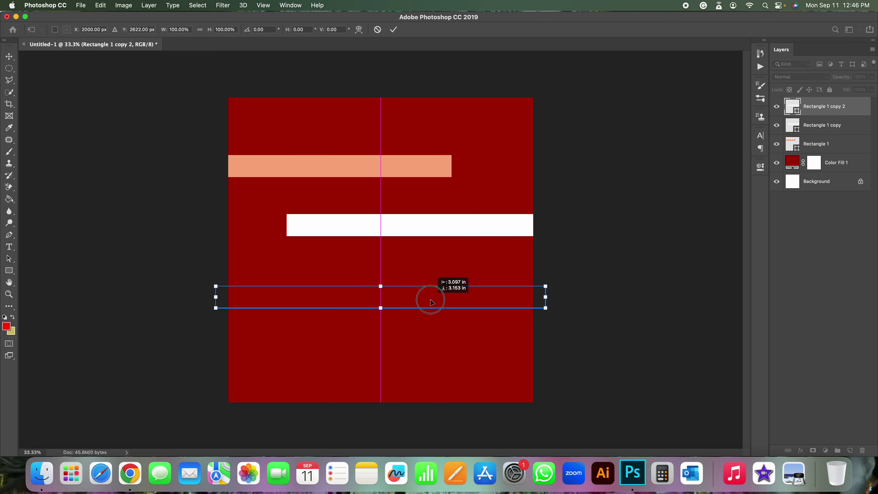
{"action": "left_click_drag", "start_coordinate": [412, 279], "coordinate": [433, 301]}
{"action": "key", "text": "Return"}
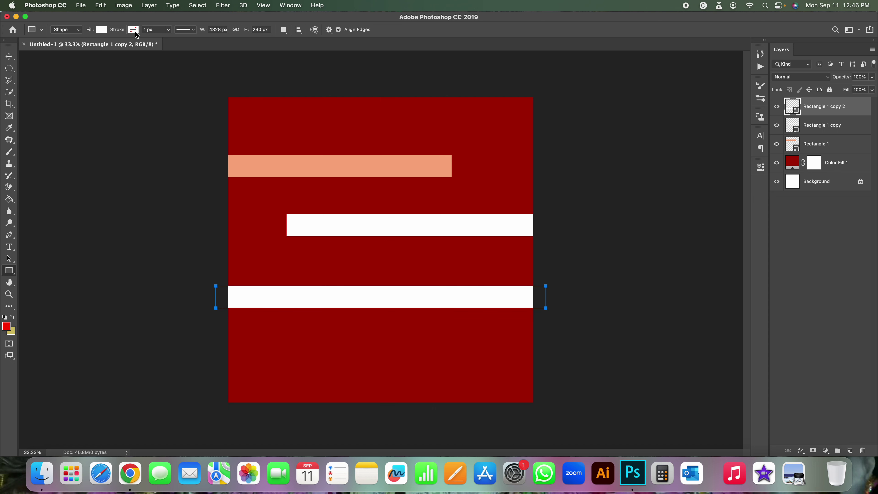
{"action": "left_click", "coordinate": [102, 30]}
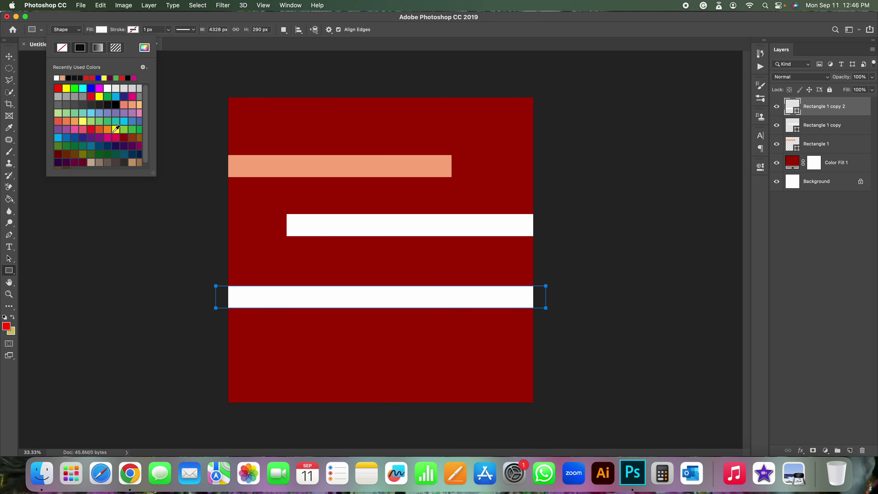
{"action": "left_click", "coordinate": [114, 130]}
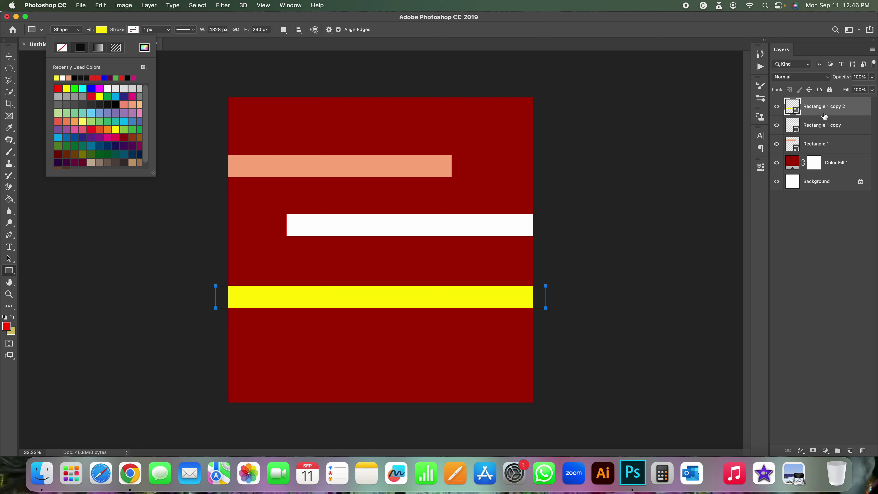
Step: Duplicate the yellow bar as a grey bar near the canvas bottom
{"action": "left_click", "coordinate": [833, 125]}
{"action": "key", "text": "super+j"}
{"action": "key", "text": "super+t"}
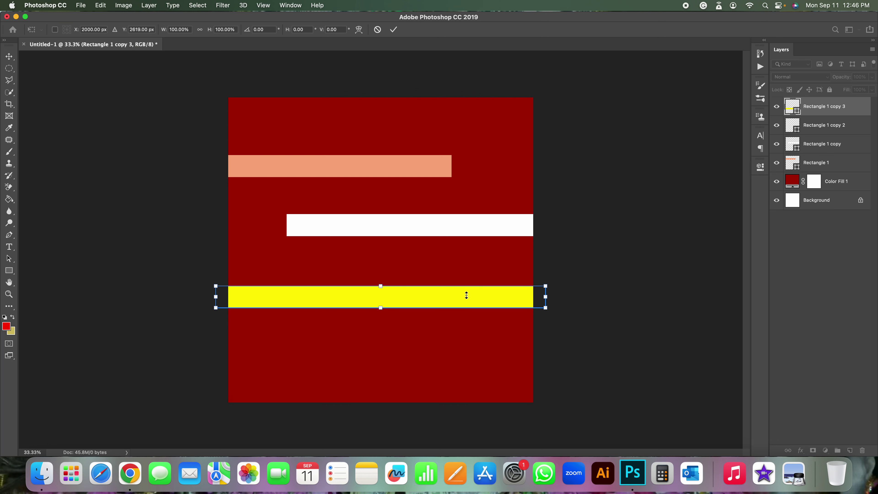
{"action": "mouse_move", "coordinate": [438, 301]}
{"action": "left_mouse_down"}
{"action": "mouse_move", "coordinate": [509, 379]}
{"action": "mouse_move", "coordinate": [476, 377]}
{"action": "left_mouse_up"}
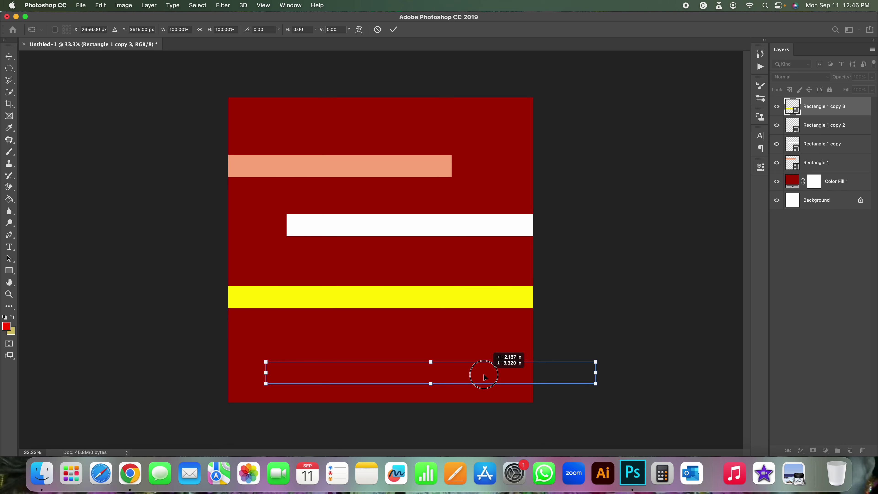
{"action": "key", "text": "Return"}
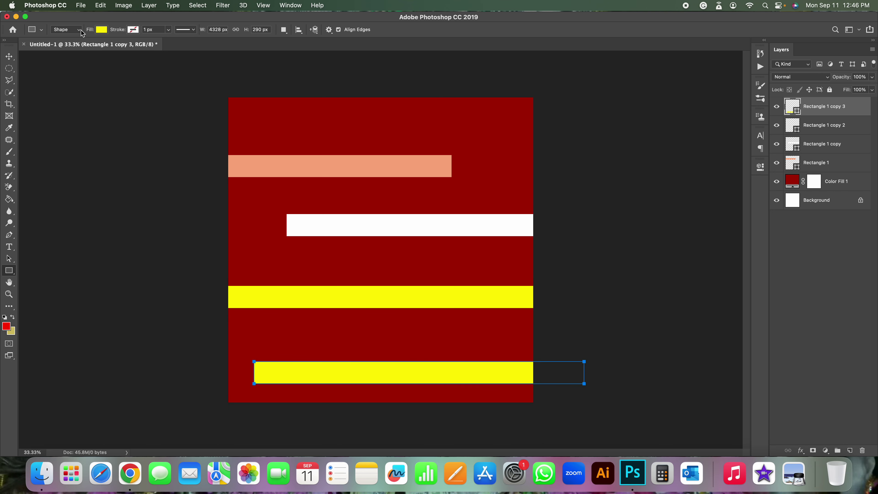
{"action": "left_click", "coordinate": [102, 31]}
{"action": "left_click", "coordinate": [140, 96]}
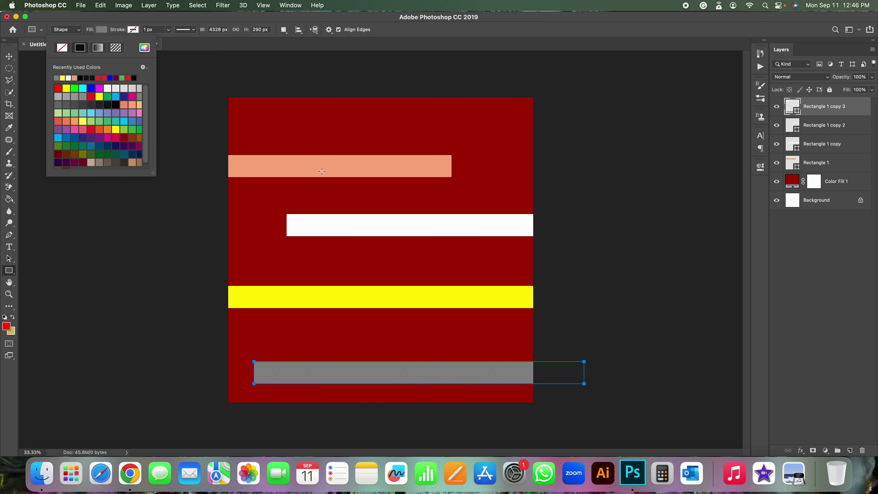
{"action": "left_click", "coordinate": [834, 186]}
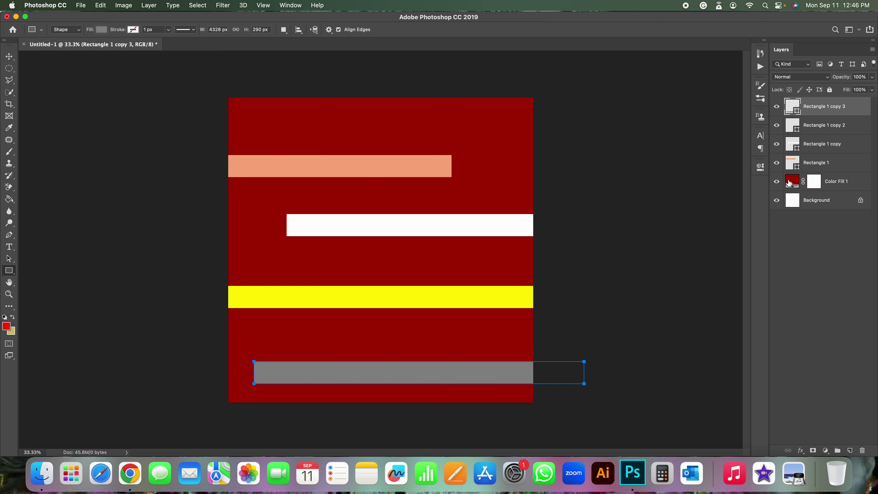
Step: Recolour the Color Fill 1 background from red to deep blue
{"action": "double_click", "coordinate": [792, 180]}
{"action": "left_click", "coordinate": [386, 344]}
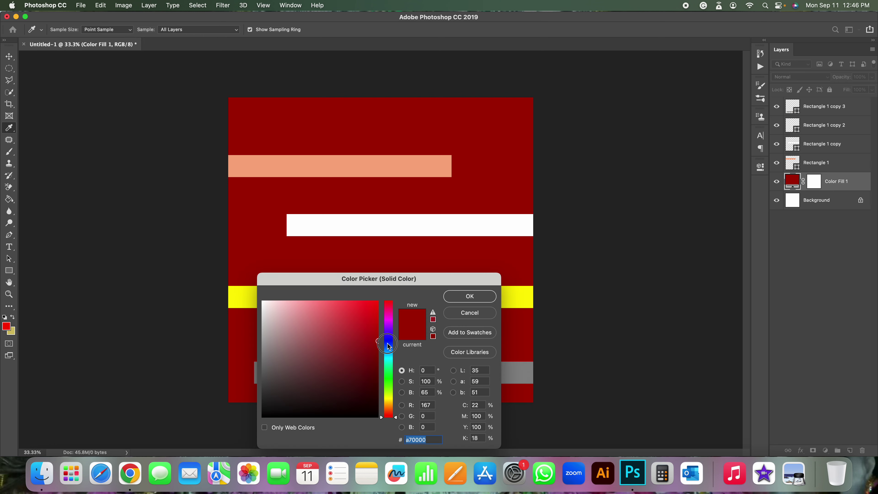
{"action": "left_click", "coordinate": [452, 298]}
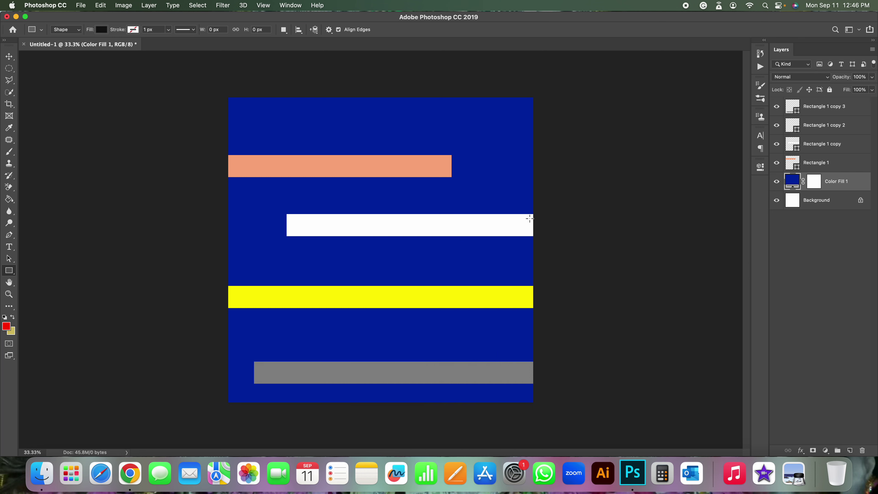
{"action": "left_click", "coordinate": [100, 5]}
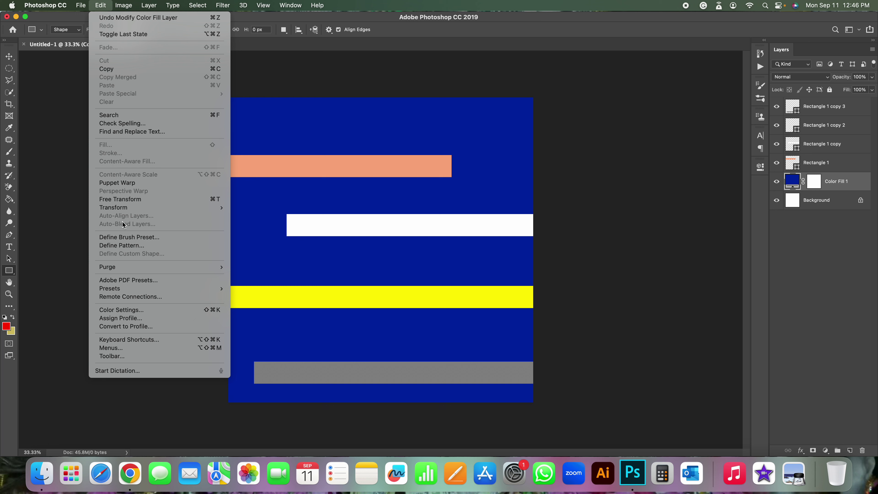
Step: Define the four-bar design as a new pattern named 'Pattern 46'
{"action": "left_click", "coordinate": [123, 245]}
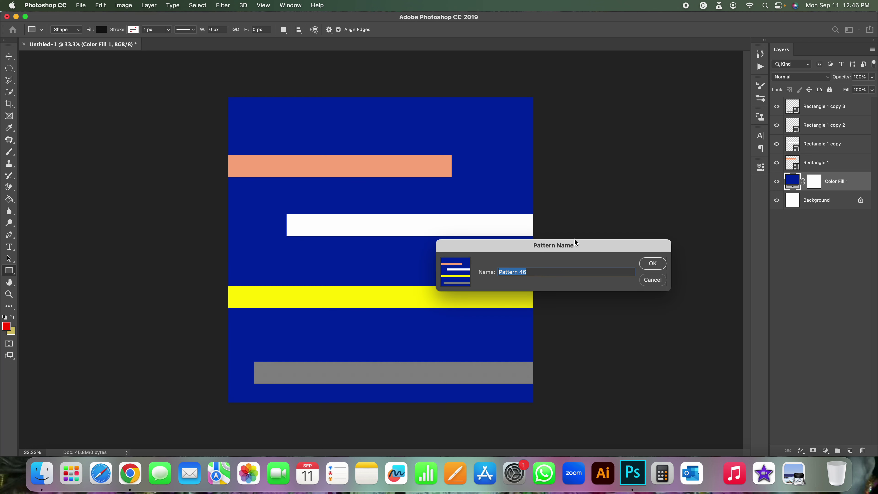
{"action": "left_click", "coordinate": [655, 268]}
{"action": "left_click", "coordinate": [824, 110]}
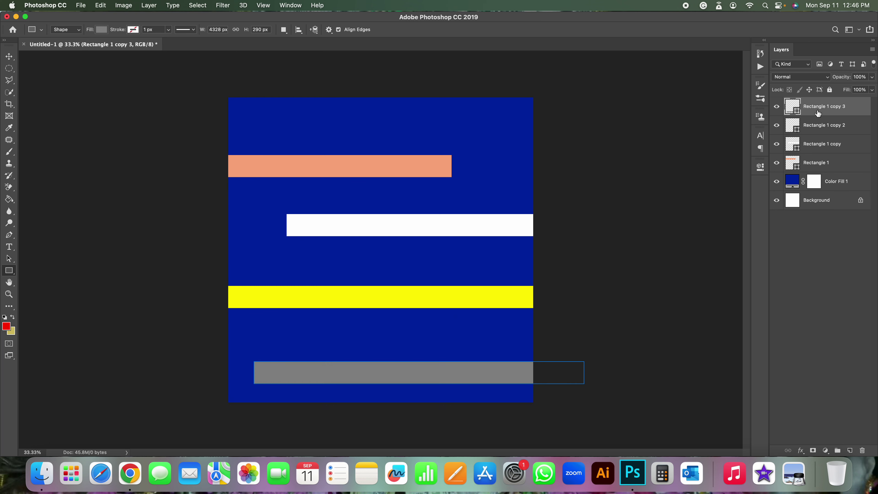
Step: Add a Pattern Fill layer with the new pattern, shrinking its scale to 16%
{"action": "left_click", "coordinate": [825, 450]}
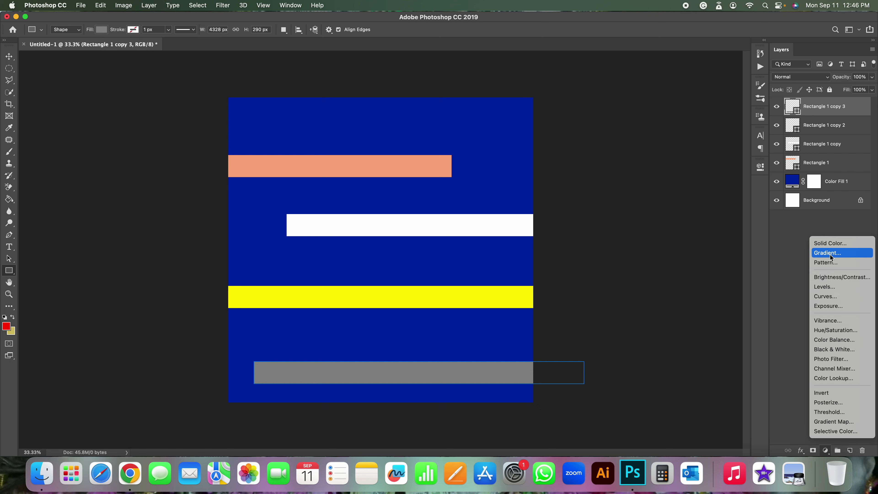
{"action": "left_click", "coordinate": [833, 262]}
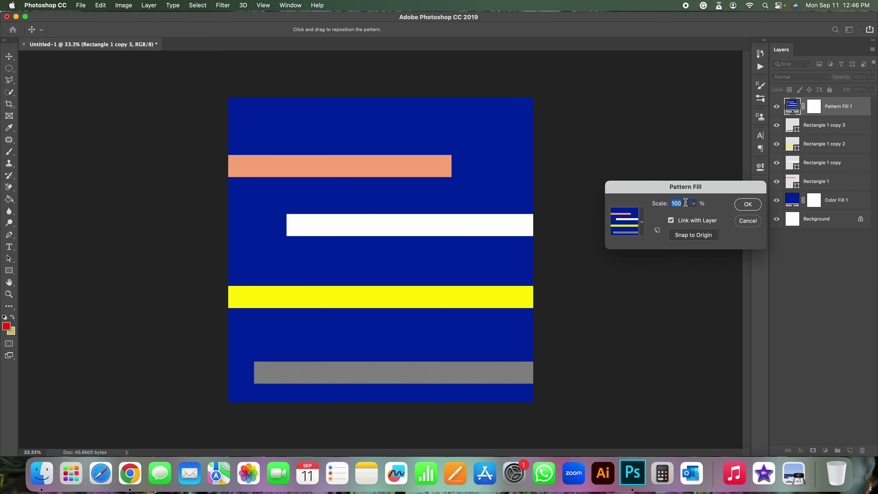
{"action": "key", "text": "Down"}
{"action": "key", "text": "Down"}
{"action": "key", "text": "Down"}
{"action": "key", "text": "Down"}
{"action": "key", "text": "Down"}
{"action": "key", "text": "Down"}
{"action": "key", "text": "Down"}
{"action": "key", "text": "Down"}
{"action": "key", "text": "Down"}
{"action": "key", "text": "Down"}
{"action": "key", "text": "Down"}
{"action": "key", "text": "Down"}
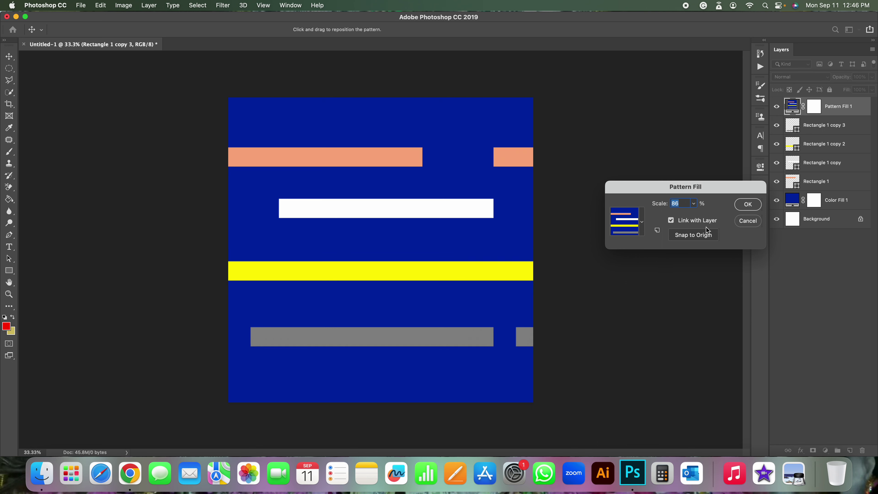
{"action": "key", "text": "Down"}
{"action": "key", "text": "Down"}
{"action": "key", "text": "Down"}
{"action": "key", "text": "Down"}
{"action": "key", "text": "Down"}
{"action": "key", "text": "Down"}
{"action": "key", "text": "Down"}
{"action": "key", "text": "Down"}
{"action": "key", "text": "Down"}
{"action": "key", "text": "Down"}
{"action": "key", "text": "Down"}
{"action": "key", "text": "Down"}
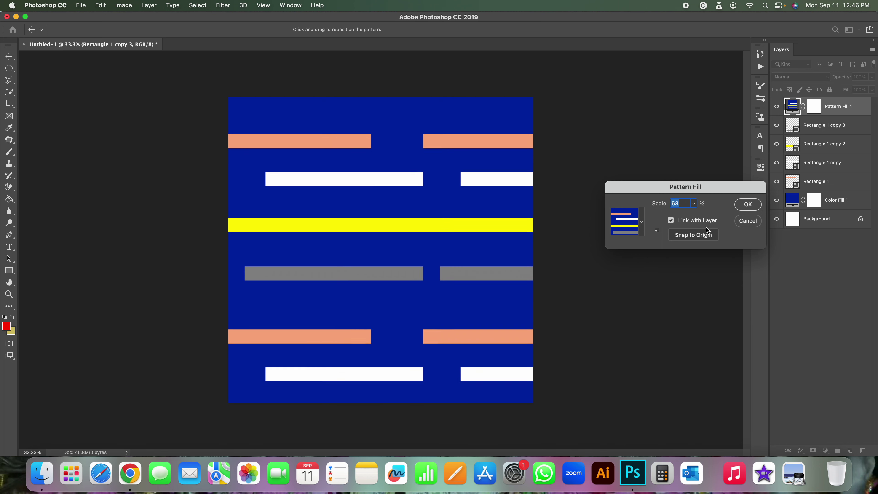
{"action": "key", "text": "Down"}
{"action": "key", "text": "Down"}
{"action": "key", "text": "Down"}
{"action": "key", "text": "Down"}
{"action": "key", "text": "Down"}
{"action": "key", "text": "Down"}
{"action": "key", "text": "Down"}
{"action": "key", "text": "Down"}
{"action": "key", "text": "Down"}
{"action": "key", "text": "Down"}
{"action": "key", "text": "Down"}
{"action": "key", "text": "Down"}
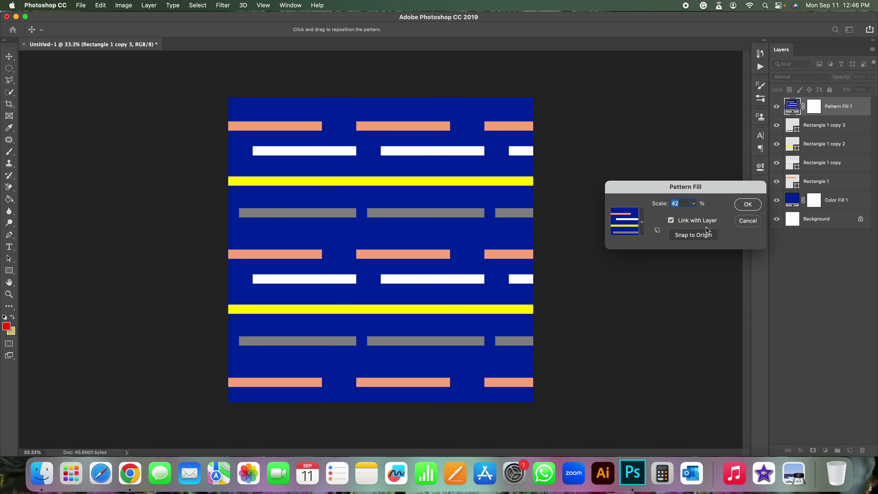
{"action": "key", "text": "Down"}
{"action": "key", "text": "Down"}
{"action": "key", "text": "Down"}
{"action": "key", "text": "Down"}
{"action": "key", "text": "Down"}
{"action": "key", "text": "Down"}
{"action": "key", "text": "Down"}
{"action": "key", "text": "Down"}
{"action": "key", "text": "Down"}
{"action": "key", "text": "Down"}
{"action": "key", "text": "Down"}
{"action": "key", "text": "Down"}
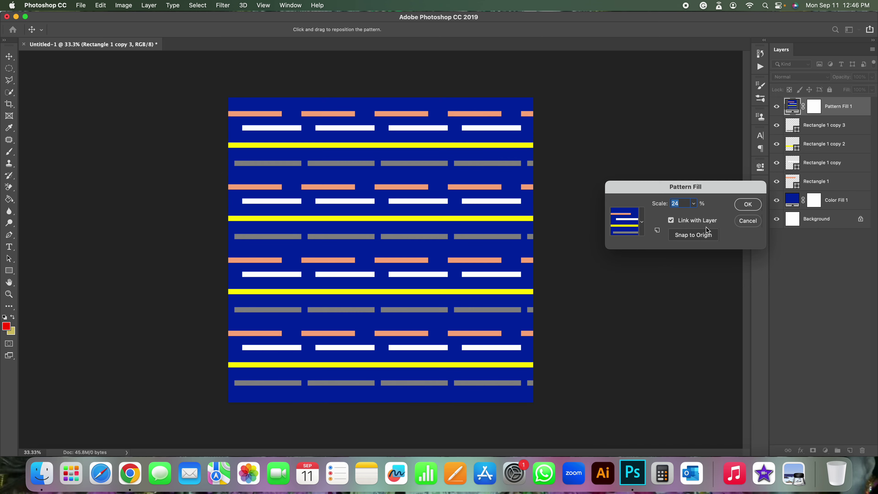
{"action": "key", "text": "Down"}
{"action": "key", "text": "Down"}
{"action": "key", "text": "Down"}
{"action": "key", "text": "Down"}
{"action": "key", "text": "Down"}
{"action": "key", "text": "Down"}
{"action": "key", "text": "Down"}
{"action": "key", "text": "Down"}
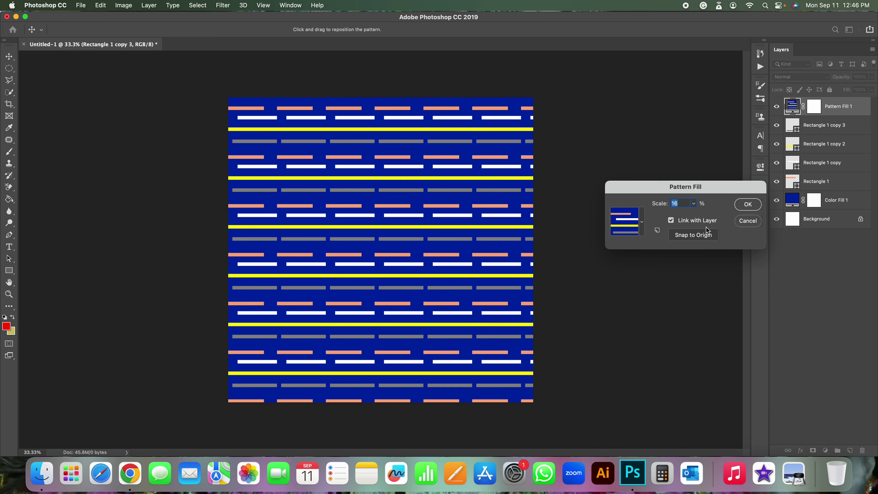
{"action": "key", "text": "Down"}
{"action": "key", "text": "Down"}
{"action": "key", "text": "Down"}
{"action": "key", "text": "Down"}
{"action": "key", "text": "Down"}
{"action": "key", "text": "Down"}
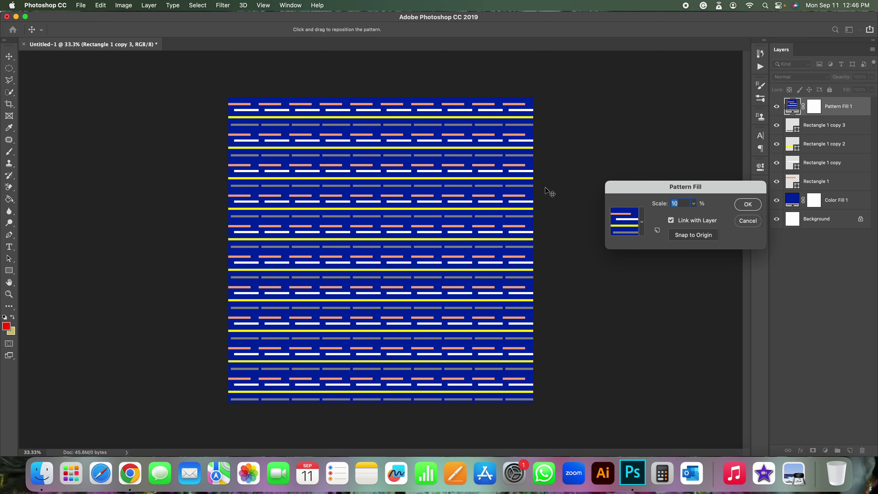
Step: Cancel the pattern fill, delete the grey, yellow and white bar copies, and free-transform the peach bar
{"action": "left_click", "coordinate": [760, 220]}
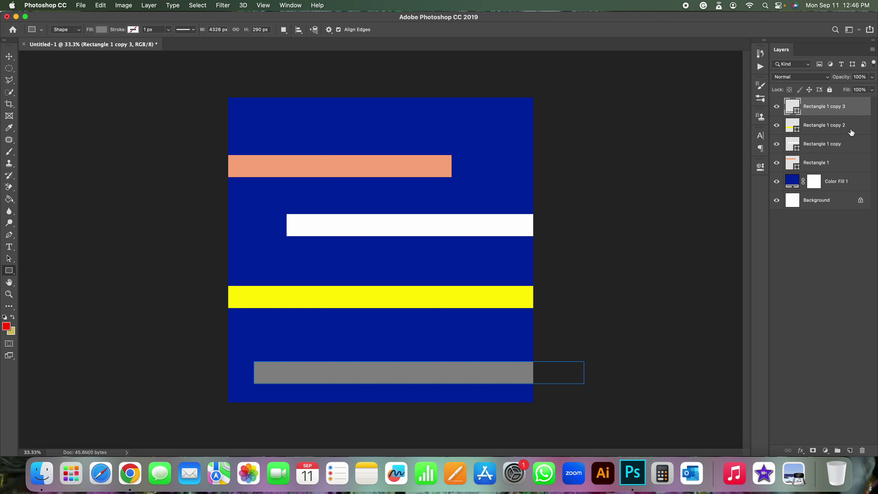
{"action": "key", "text": "Delete"}
{"action": "key", "text": "Delete"}
{"action": "key", "text": "Delete"}
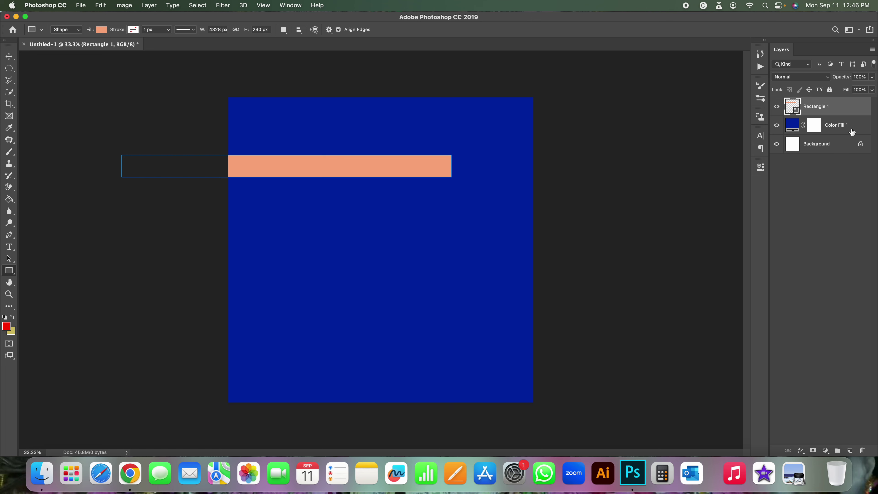
{"action": "key", "text": "ctrl+t"}
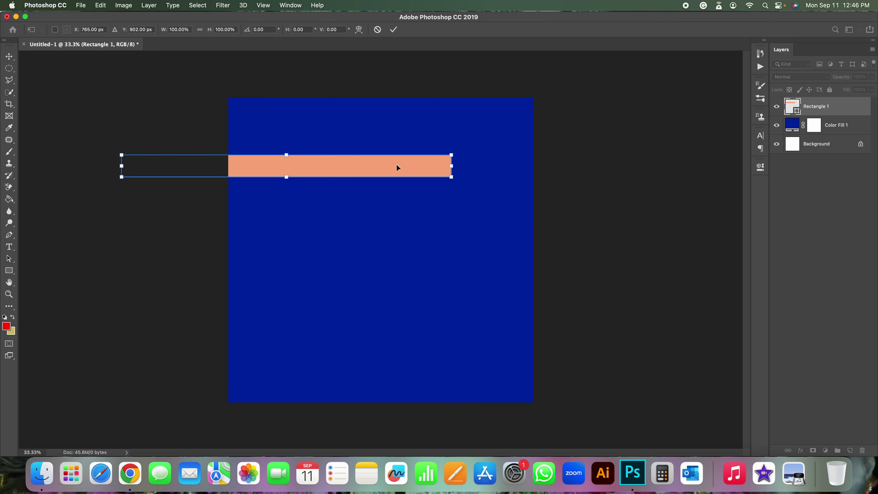
{"action": "right_click", "coordinate": [397, 168]}
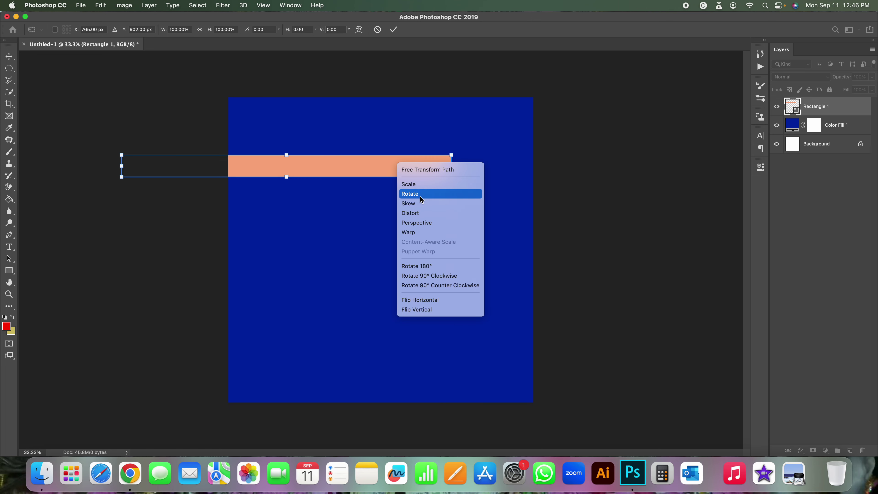
Step: Flip the peach bar both ways, rotate it 90° clockwise, and move it right
{"action": "left_click", "coordinate": [438, 300]}
{"action": "right_click", "coordinate": [371, 162]}
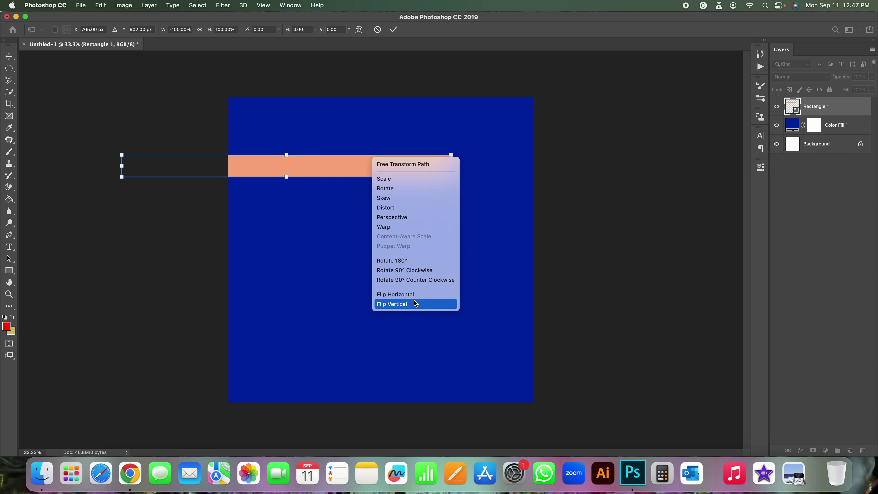
{"action": "left_click", "coordinate": [411, 304]}
{"action": "left_click_drag", "start_coordinate": [360, 169], "coordinate": [473, 231]}
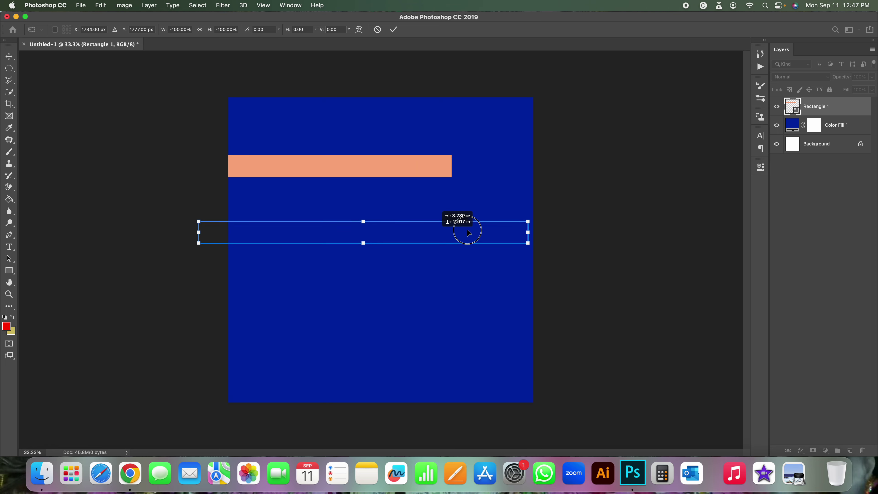
{"action": "right_click", "coordinate": [472, 229]}
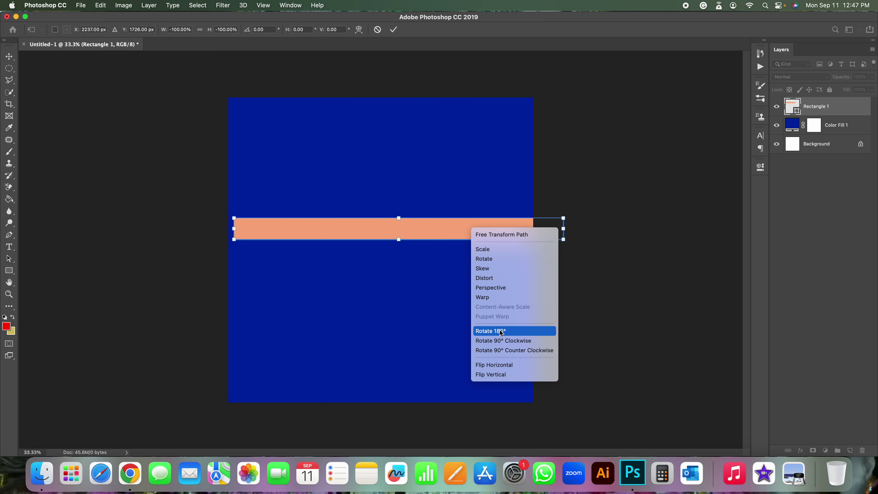
{"action": "left_click", "coordinate": [506, 341]}
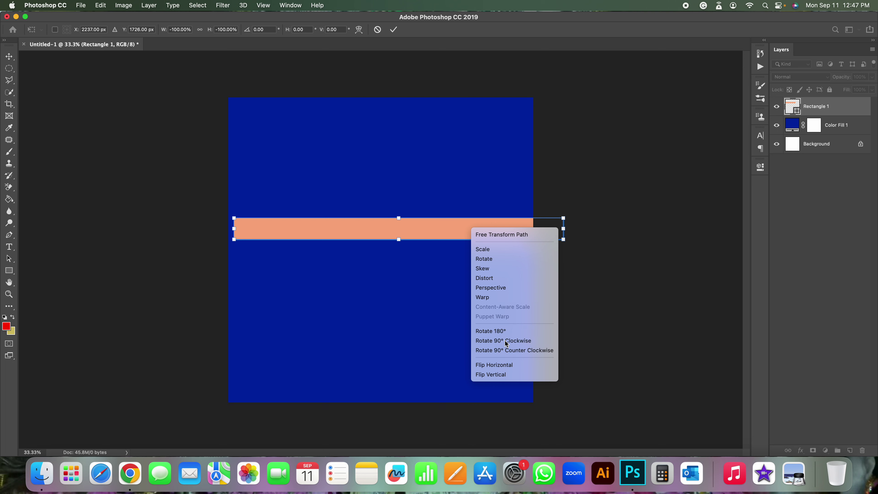
{"action": "left_click_drag", "start_coordinate": [400, 266], "coordinate": [482, 286]}
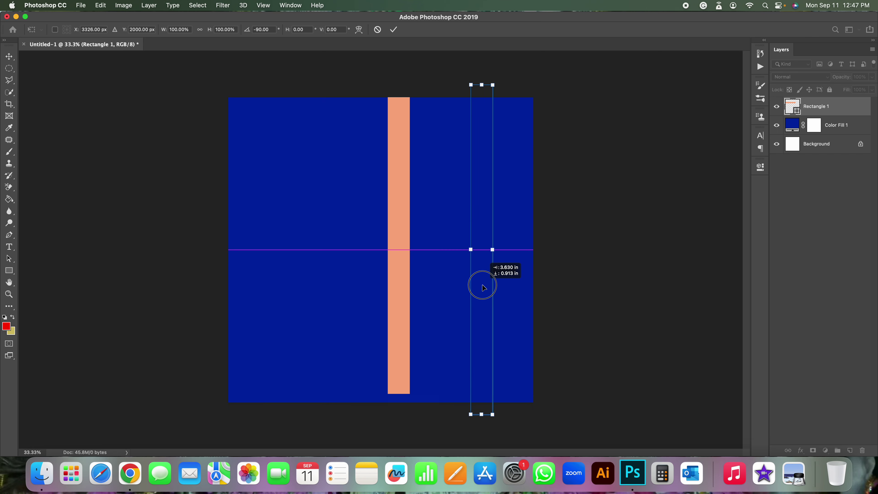
Step: Duplicate the vertical peach stripe twice, placing each copy further left
{"action": "key", "text": "Return"}
{"action": "key", "text": "super+j"}
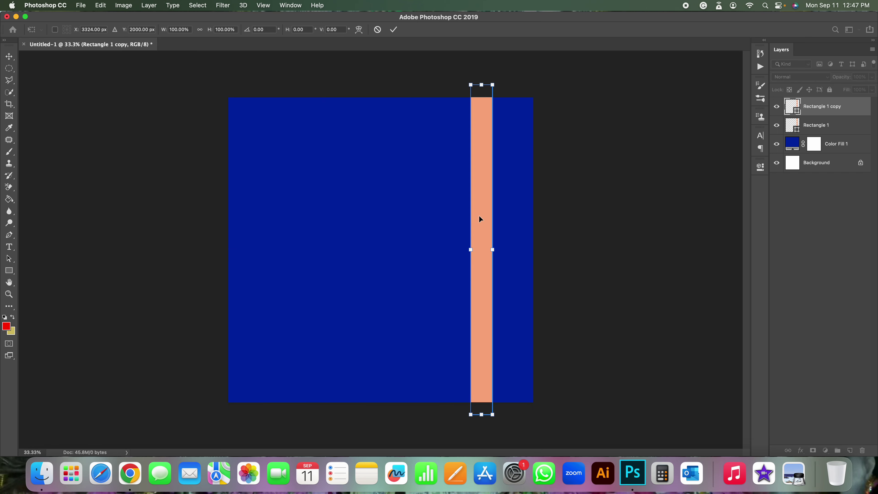
{"action": "left_click_drag", "start_coordinate": [480, 217], "coordinate": [394, 221]}
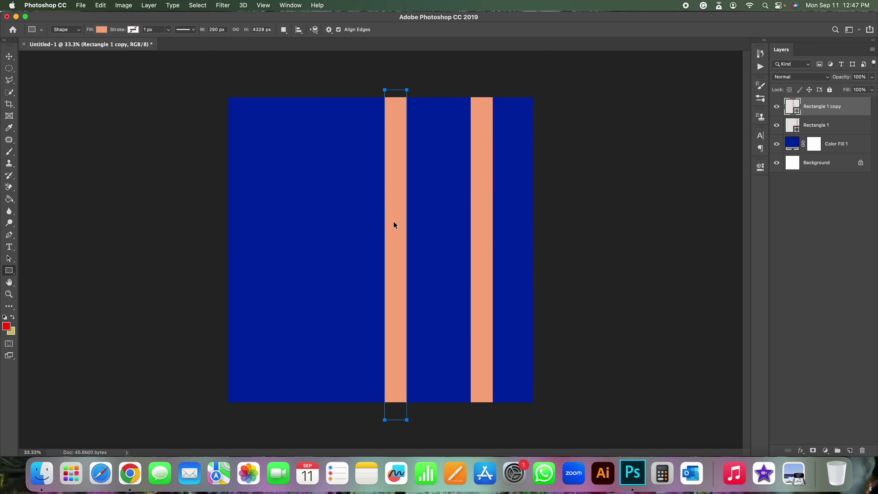
{"action": "key", "text": "super+j"}
{"action": "key", "text": "super+j"}
{"action": "key", "text": "super+t"}
{"action": "left_click_drag", "start_coordinate": [397, 218], "coordinate": [364, 220]}
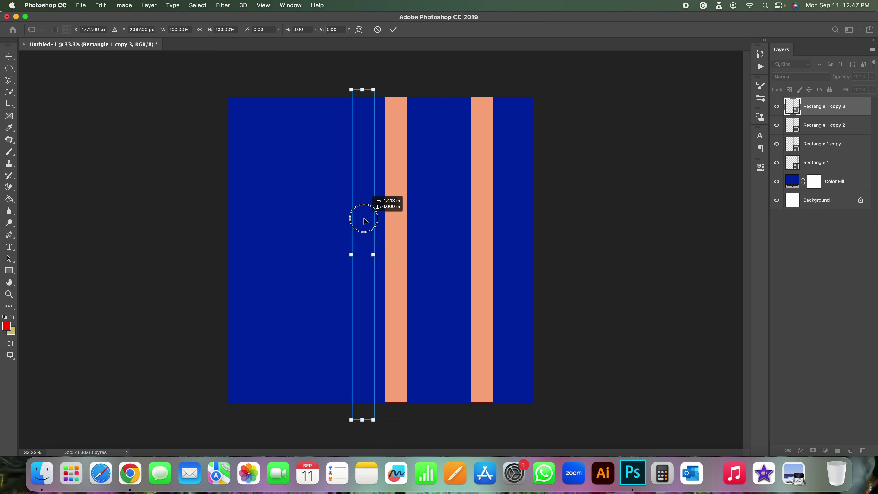
{"action": "key", "text": "Return"}
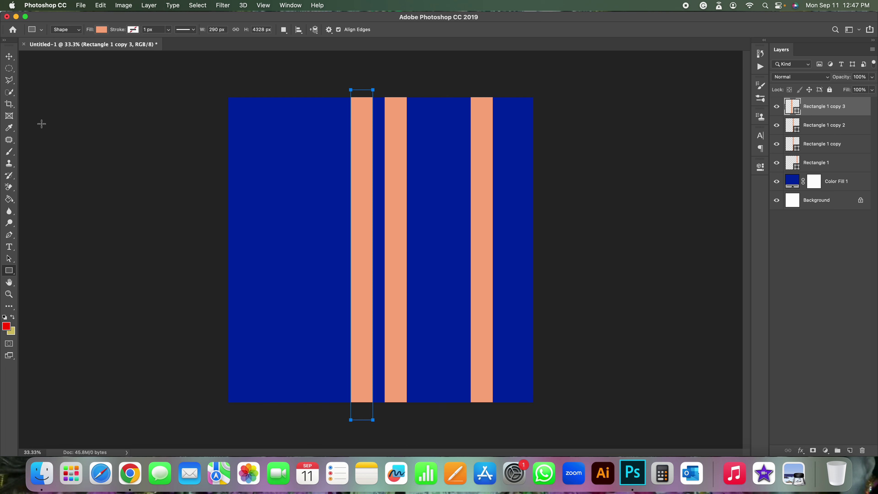
Step: Make the left stripe light grey and the background colour fill bright yellow
{"action": "left_click", "coordinate": [102, 30]}
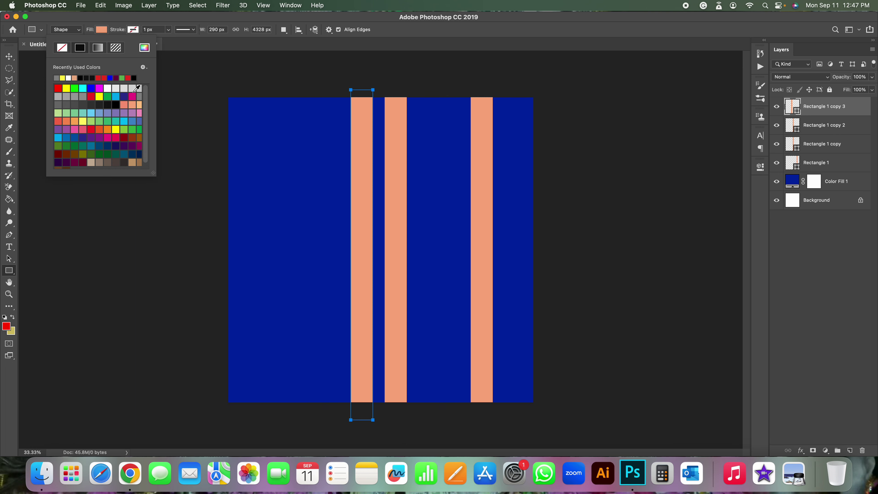
{"action": "left_click", "coordinate": [134, 90]}
{"action": "double_click", "coordinate": [795, 185]}
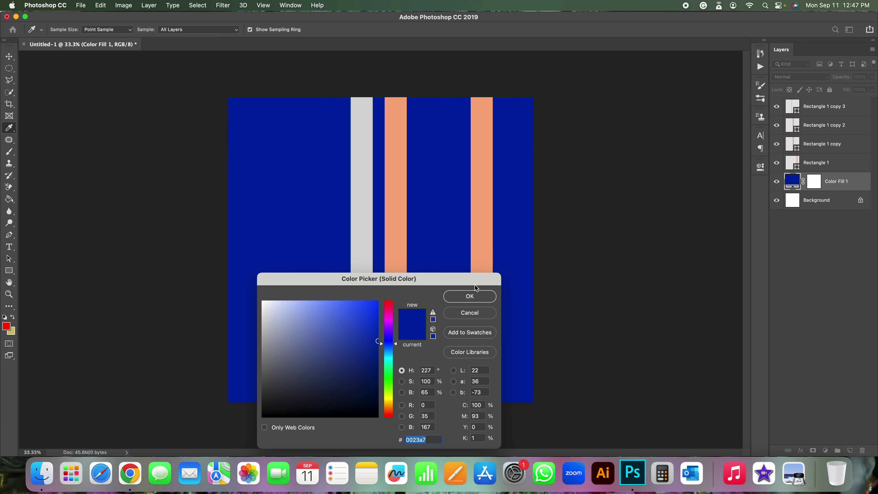
{"action": "left_click_drag", "start_coordinate": [390, 380], "coordinate": [389, 398]}
{"action": "left_click_drag", "start_coordinate": [365, 313], "coordinate": [377, 302]}
{"action": "left_click", "coordinate": [479, 300]}
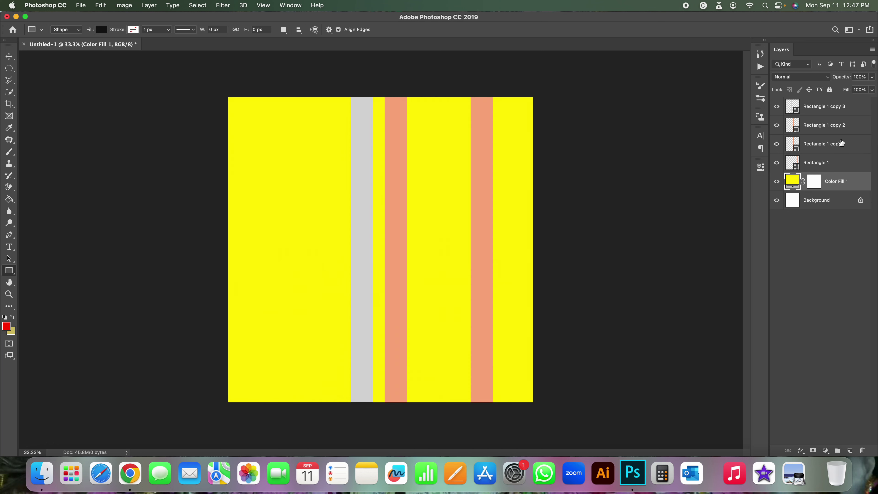
Step: Change the Rectangle 1 copy stripe's fill to dark navy
{"action": "left_click", "coordinate": [837, 143]}
{"action": "left_click", "coordinate": [102, 29]}
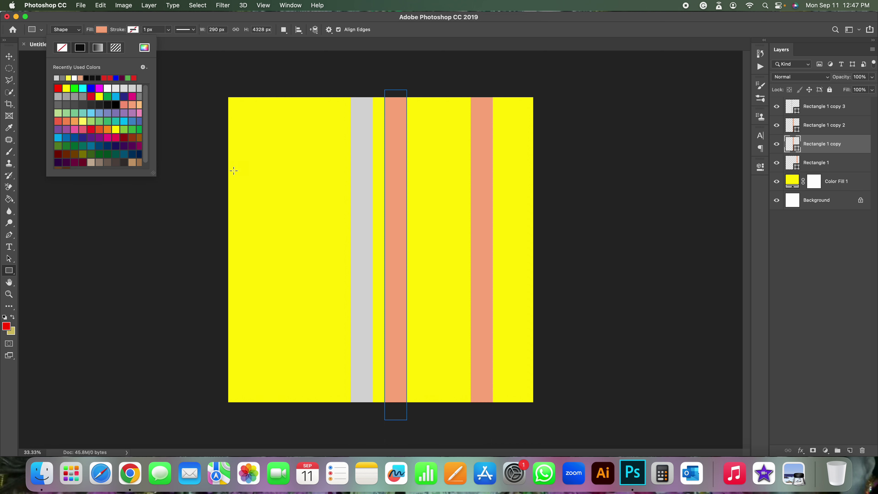
{"action": "left_click", "coordinate": [82, 88]}
{"action": "left_click", "coordinate": [107, 145]}
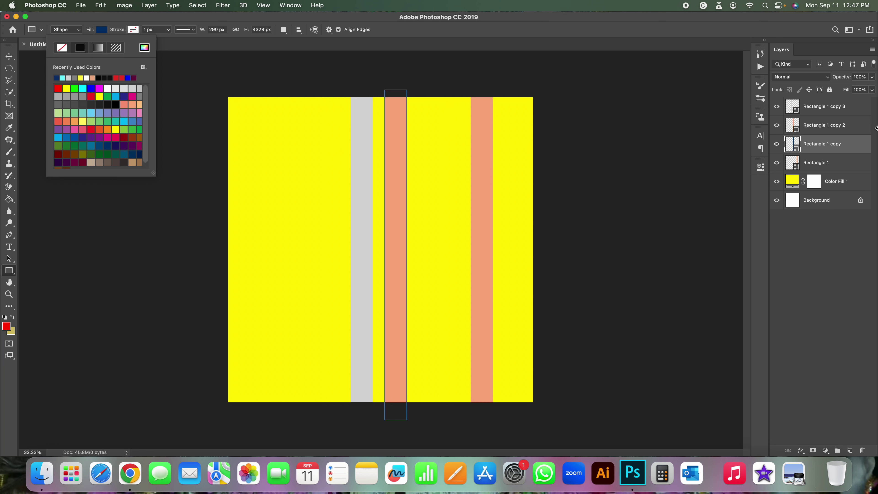
{"action": "key", "text": "Return"}
Step: Move the navy stripe further to the left
{"action": "left_click", "coordinate": [824, 125]}
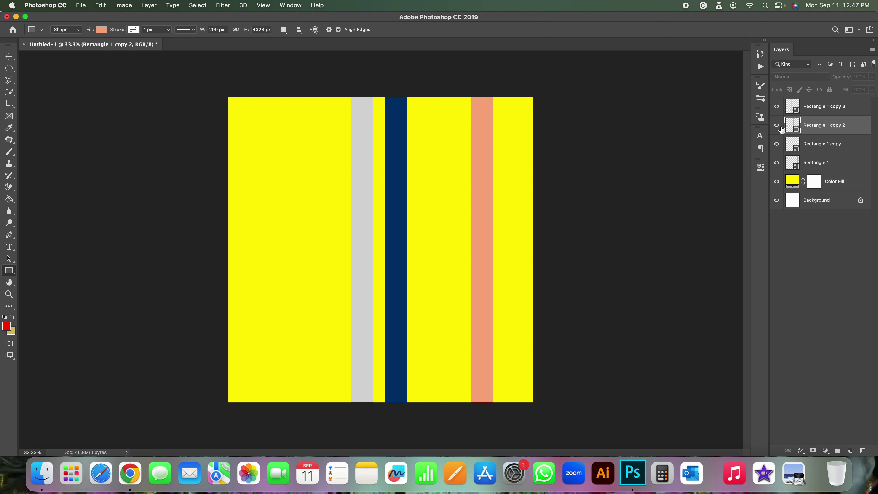
{"action": "left_click", "coordinate": [825, 144]}
{"action": "key", "text": "super+t"}
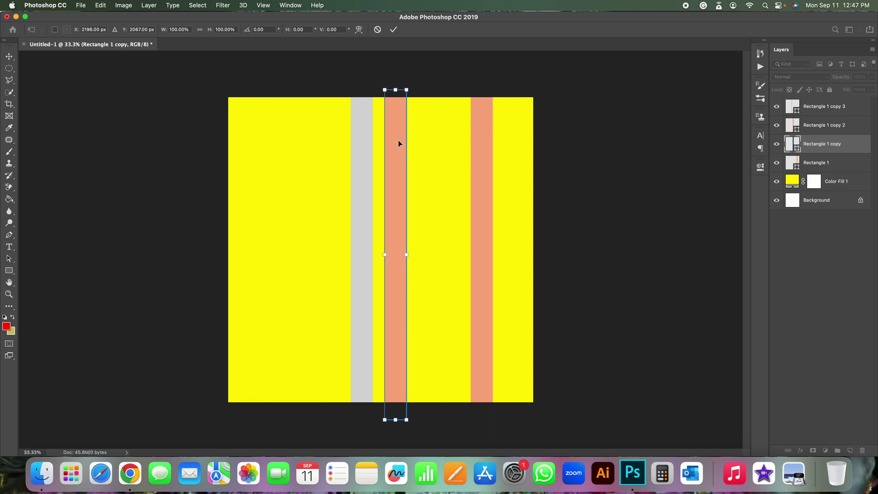
{"action": "left_click_drag", "start_coordinate": [398, 144], "coordinate": [328, 134]}
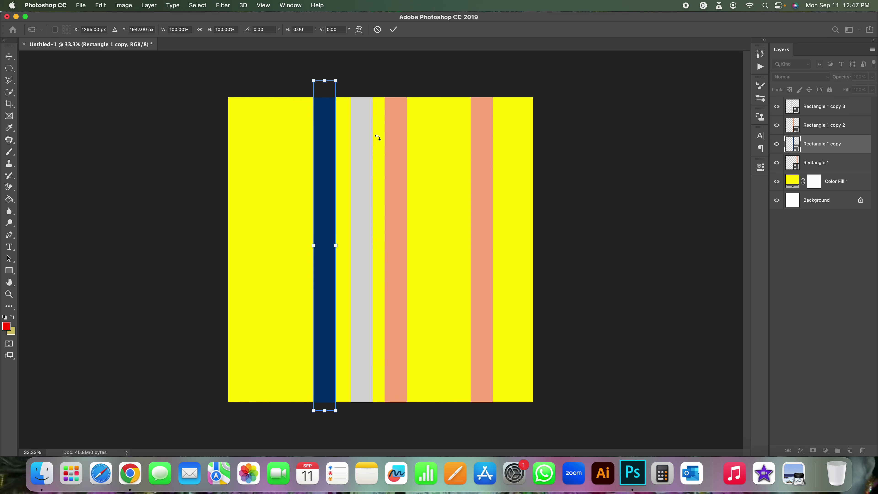
{"action": "key", "text": "Return"}
Step: Change the middle salmon stripe's fill to crimson
{"action": "left_click", "coordinate": [846, 126]}
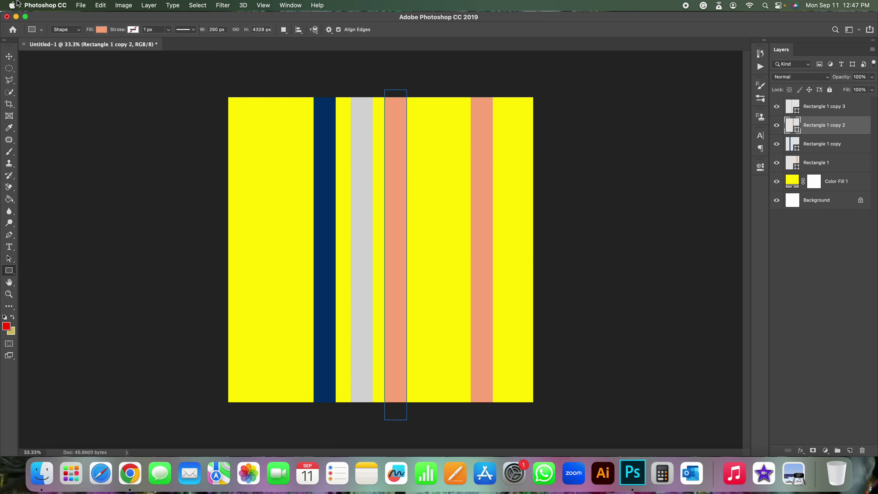
{"action": "left_click", "coordinate": [102, 30]}
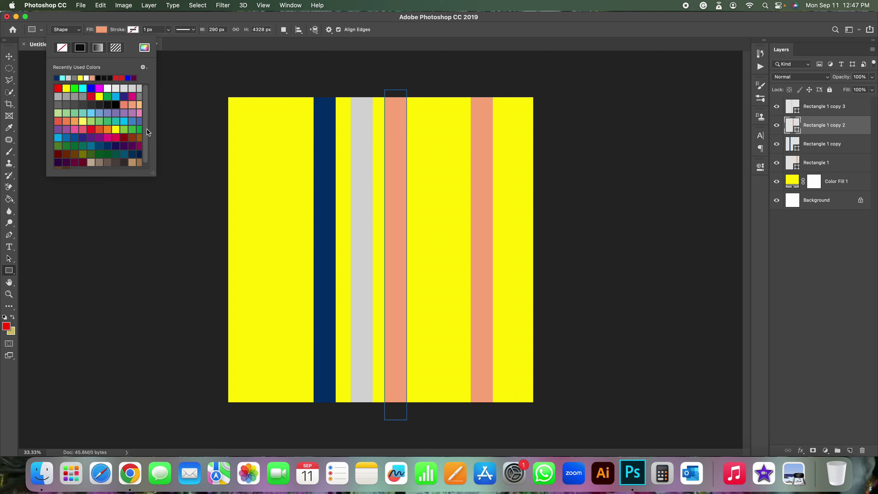
{"action": "left_click", "coordinate": [117, 137]}
{"action": "left_click", "coordinate": [820, 110]}
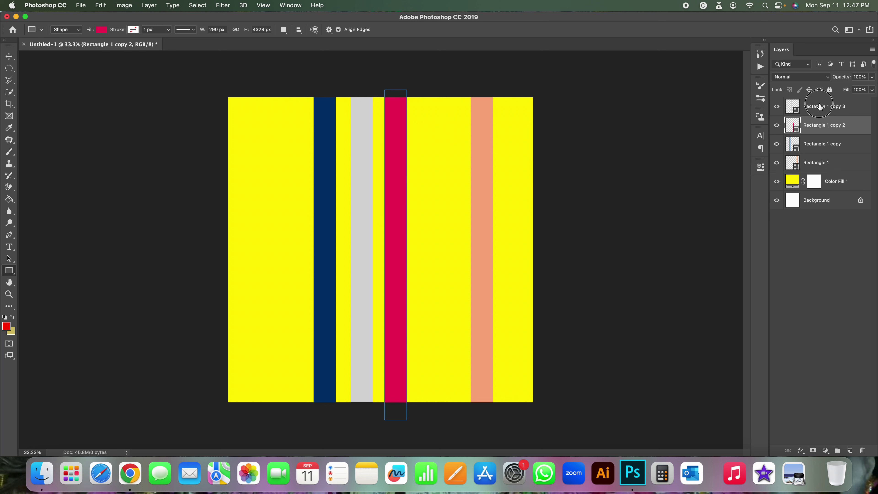
Step: Make the right stripe dark purple and define the stripe design as a pattern
{"action": "left_click", "coordinate": [817, 164]}
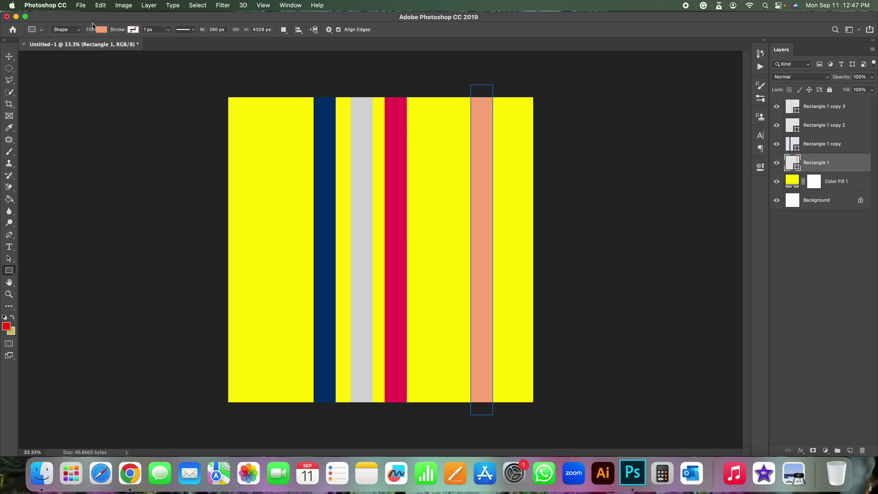
{"action": "left_click", "coordinate": [101, 30]}
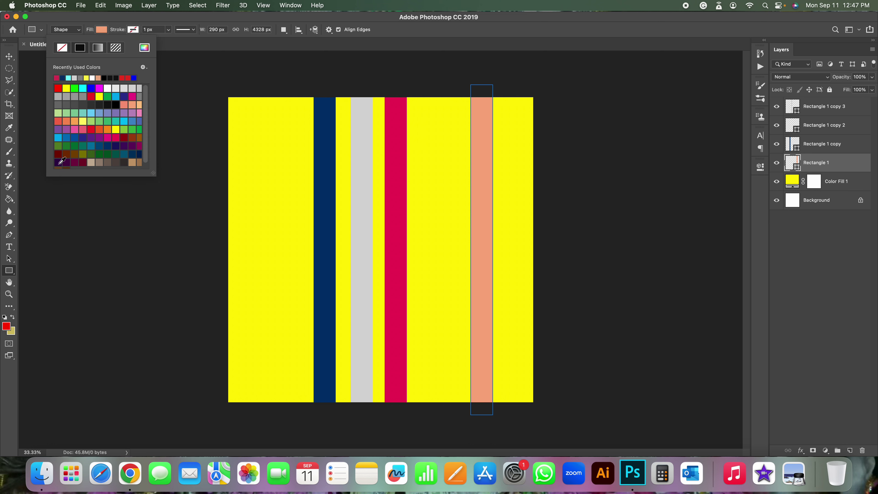
{"action": "left_click", "coordinate": [61, 162]}
{"action": "left_click", "coordinate": [842, 145]}
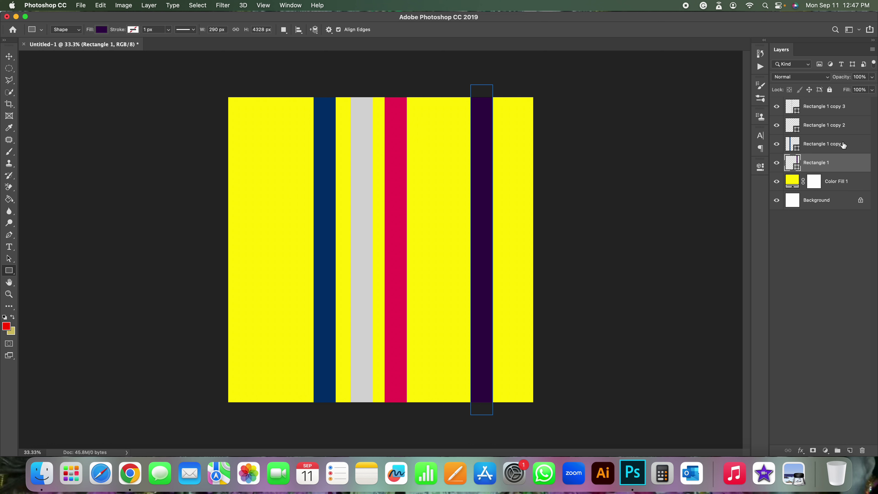
{"action": "left_click", "coordinate": [100, 4]}
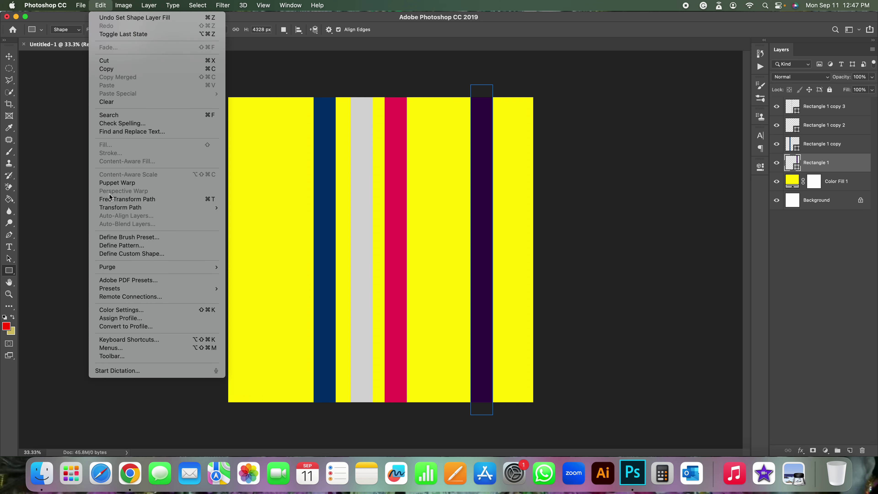
{"action": "key", "text": "Return"}
{"action": "key", "text": "Return"}
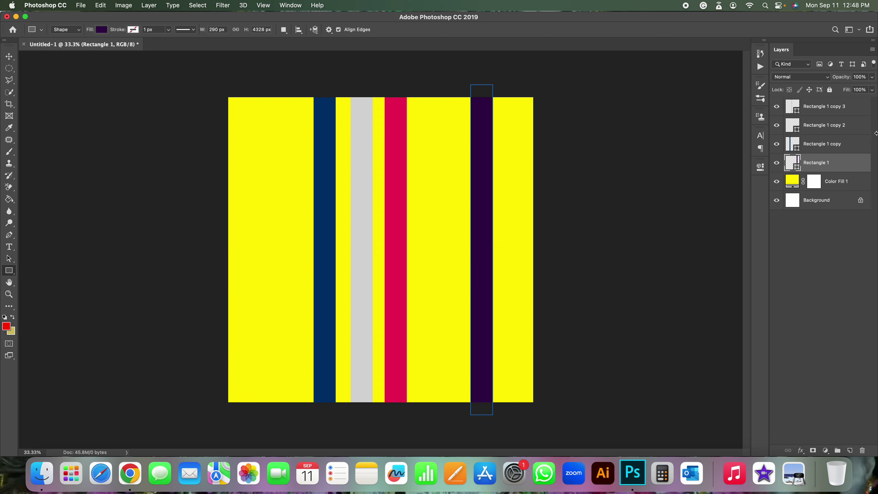
Step: Preview a Pattern Fill of the stripe design at reduced scale, then cancel it
{"action": "left_click", "coordinate": [838, 111]}
{"action": "left_click", "coordinate": [824, 449]}
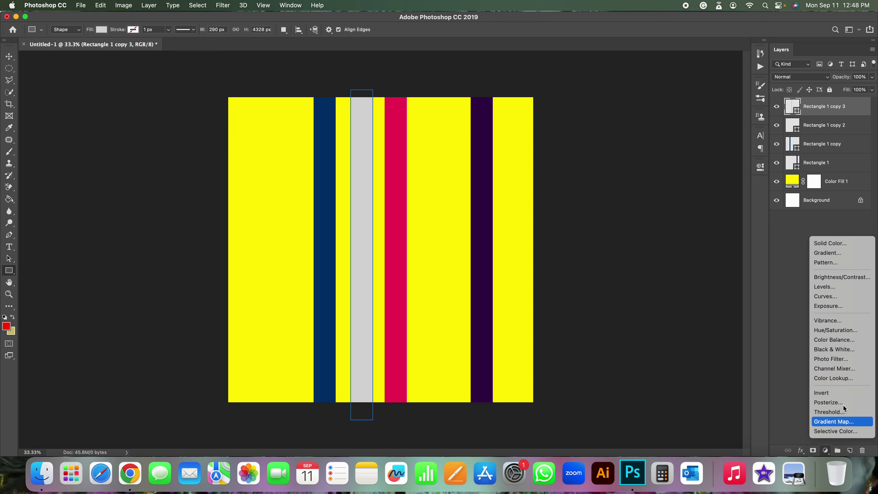
{"action": "key", "text": "Return"}
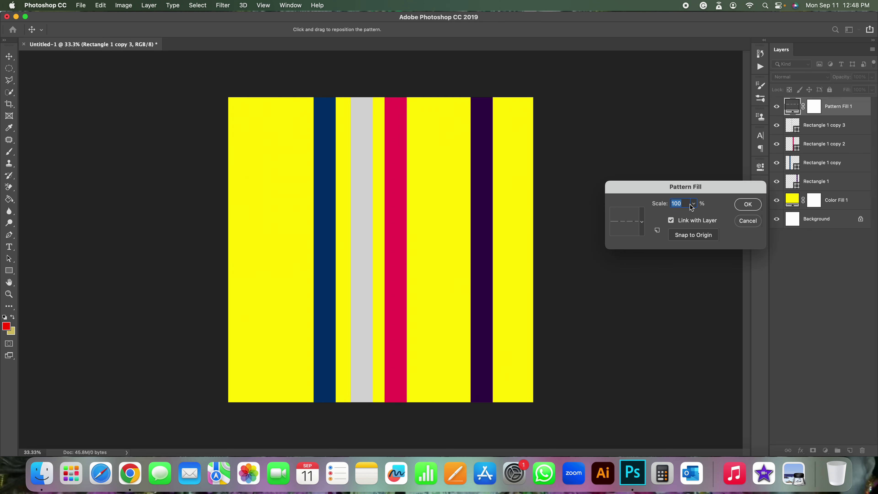
{"action": "key", "text": "Down"}
{"action": "key", "text": "Down"}
{"action": "key", "text": "Down"}
{"action": "key", "text": "Down"}
{"action": "key", "text": "Down"}
{"action": "key", "text": "Down"}
{"action": "key", "text": "Down"}
{"action": "key", "text": "Down"}
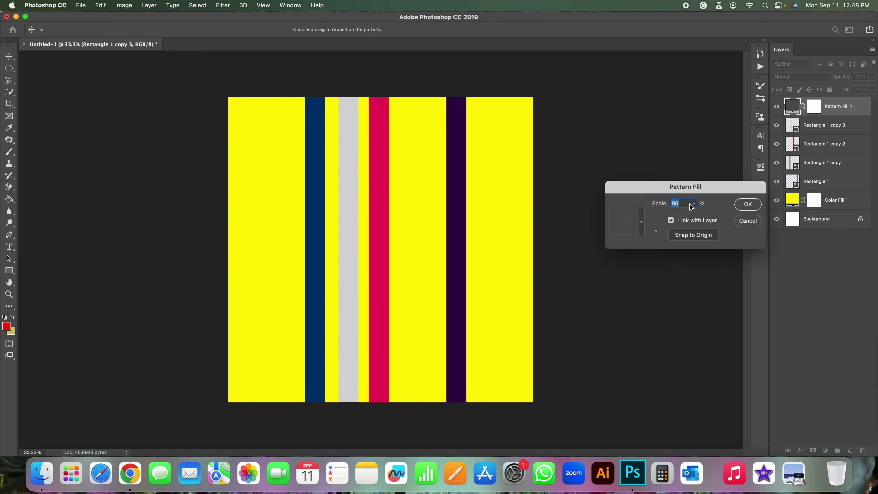
{"action": "key", "text": "Down"}
{"action": "key", "text": "Down"}
{"action": "key", "text": "Down"}
{"action": "key", "text": "Down"}
{"action": "key", "text": "Down"}
{"action": "key", "text": "Down"}
{"action": "key", "text": "Down"}
{"action": "key", "text": "Down"}
{"action": "key", "text": "Down"}
{"action": "key", "text": "Down"}
{"action": "key", "text": "Down"}
{"action": "key", "text": "Down"}
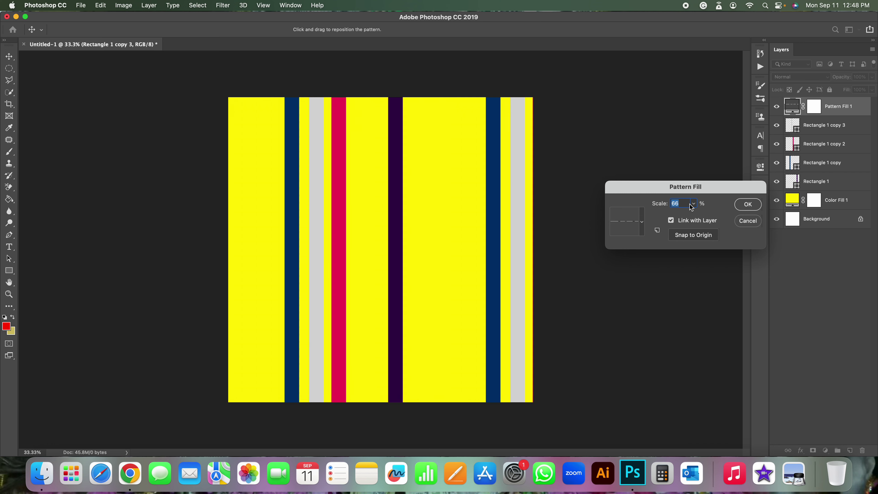
{"action": "key", "text": "Down"}
{"action": "key", "text": "Down"}
{"action": "key", "text": "Down"}
{"action": "key", "text": "Down"}
{"action": "key", "text": "Down"}
{"action": "key", "text": "Down"}
{"action": "key", "text": "Down"}
{"action": "key", "text": "Down"}
{"action": "key", "text": "Down"}
{"action": "key", "text": "Down"}
{"action": "key", "text": "Down"}
{"action": "key", "text": "Down"}
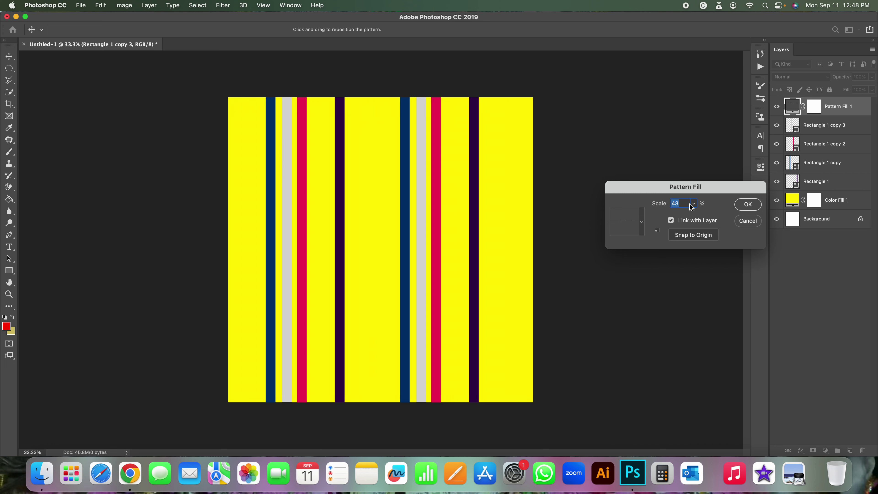
{"action": "key", "text": "Down"}
{"action": "key", "text": "Down"}
{"action": "key", "text": "Down"}
{"action": "key", "text": "Down"}
{"action": "key", "text": "Down"}
{"action": "key", "text": "Down"}
{"action": "key", "text": "Down"}
{"action": "key", "text": "Down"}
{"action": "key", "text": "Down"}
{"action": "key", "text": "Down"}
{"action": "key", "text": "Down"}
{"action": "key", "text": "Down"}
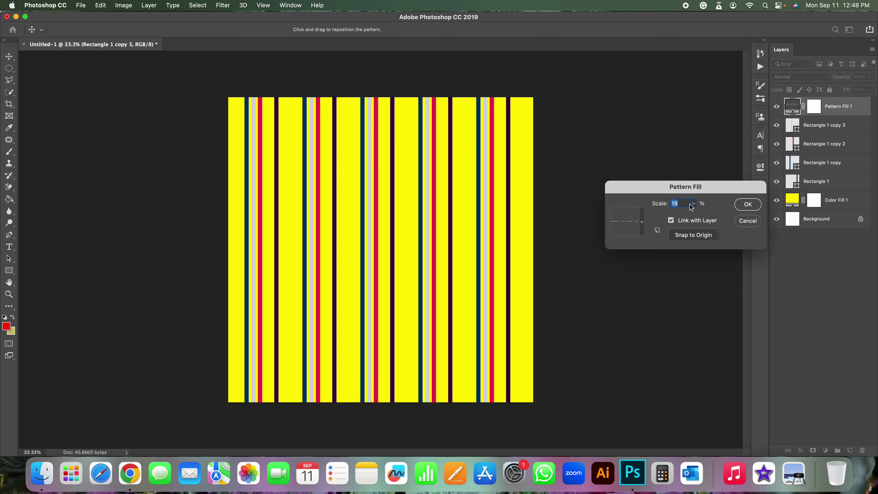
{"action": "key", "text": "Down"}
{"action": "key", "text": "Down"}
{"action": "key", "text": "Down"}
{"action": "key", "text": "Down"}
{"action": "key", "text": "Down"}
{"action": "key", "text": "Down"}
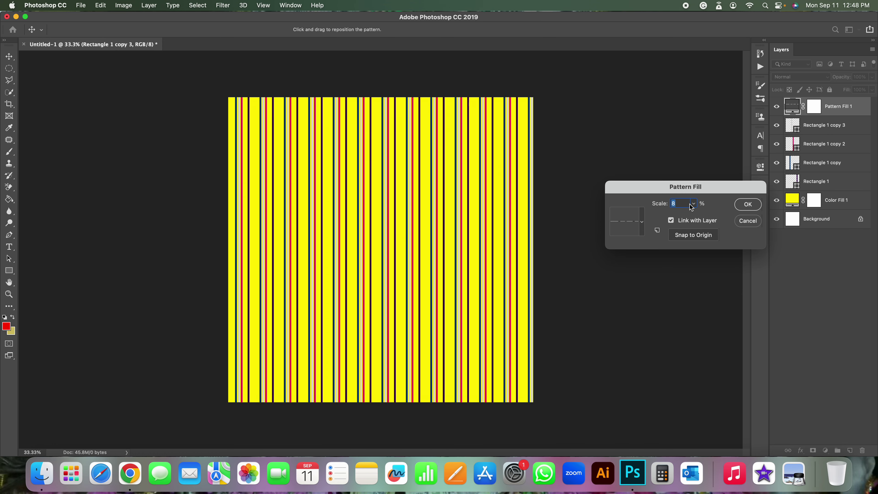
{"action": "left_click", "coordinate": [750, 221]}
Step: Delete the grey, red and navy stripes and set the background fill to white
{"action": "key", "text": "BackSpace"}
{"action": "key", "text": "BackSpace"}
{"action": "key", "text": "BackSpace"}
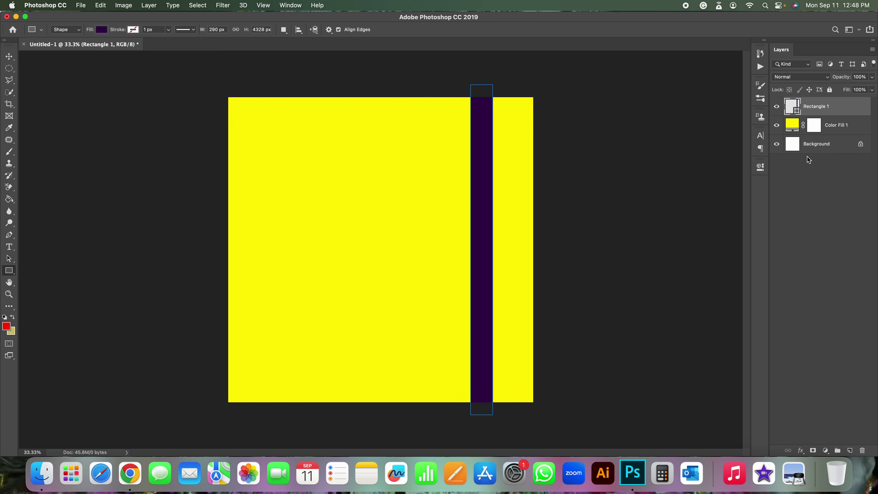
{"action": "double_click", "coordinate": [791, 125]}
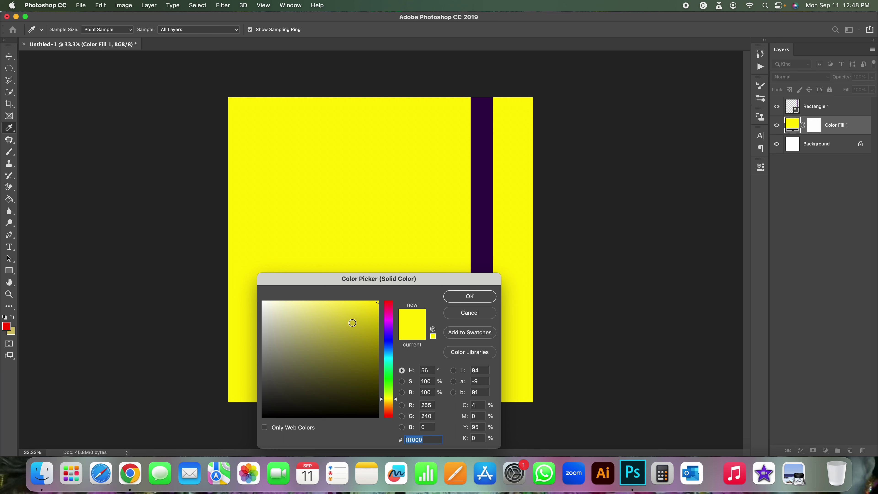
{"action": "left_click_drag", "start_coordinate": [352, 323], "coordinate": [239, 275]}
{"action": "left_click", "coordinate": [469, 296]}
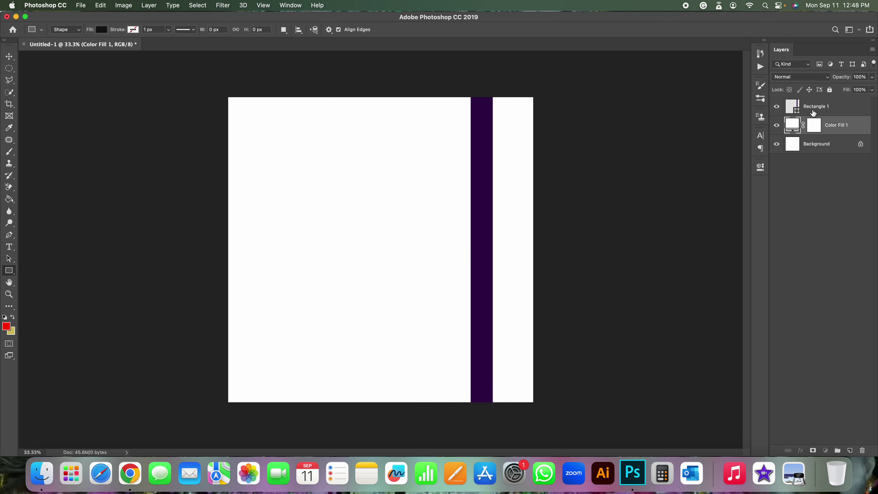
Step: Recolour the remaining stripe black, reposition it, then delete it
{"action": "left_click", "coordinate": [813, 110]}
{"action": "left_click", "coordinate": [101, 31]}
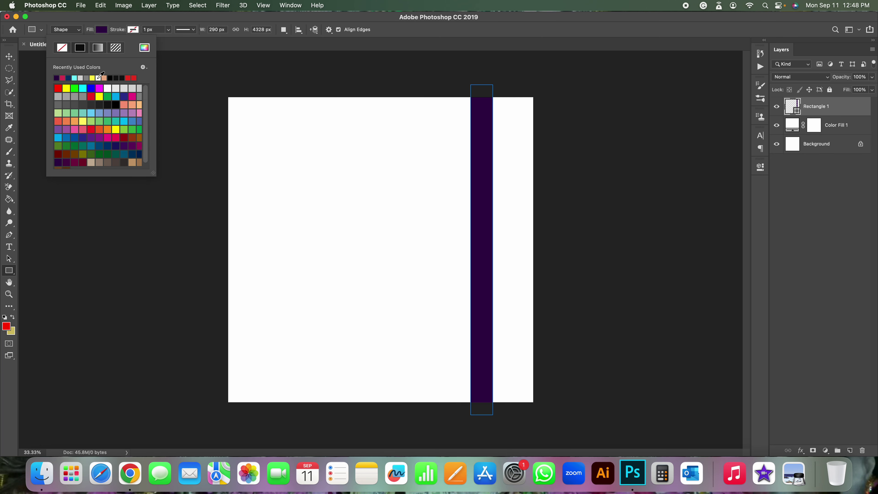
{"action": "left_click", "coordinate": [110, 78]}
{"action": "left_click", "coordinate": [849, 126]}
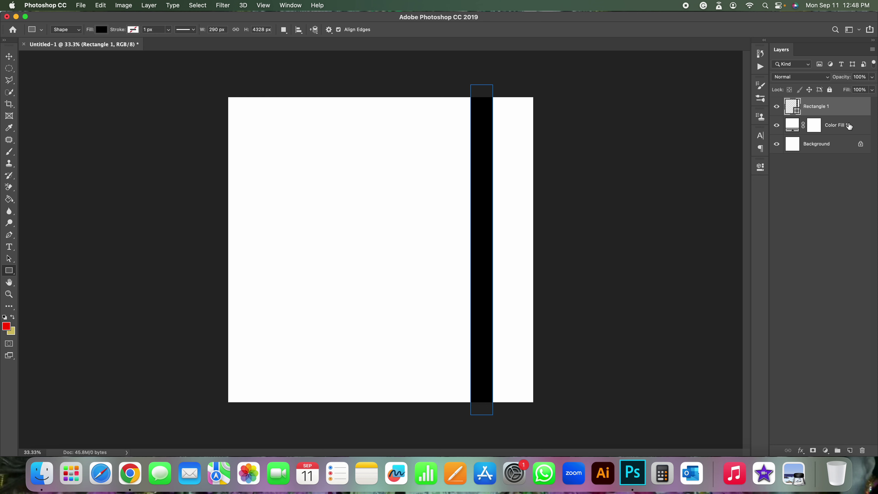
{"action": "key", "text": "ctrl+t"}
{"action": "left_click_drag", "start_coordinate": [487, 226], "coordinate": [431, 214]}
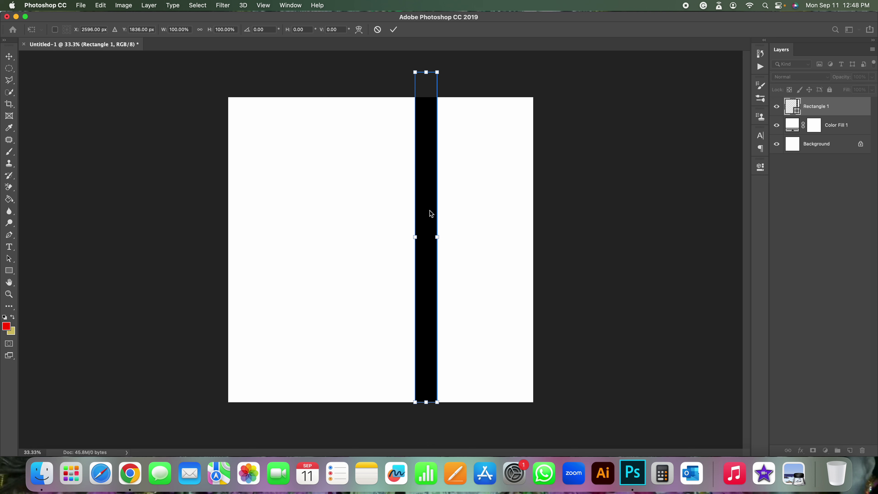
{"action": "left_click_drag", "start_coordinate": [425, 209], "coordinate": [480, 209]}
{"action": "key", "text": "Return"}
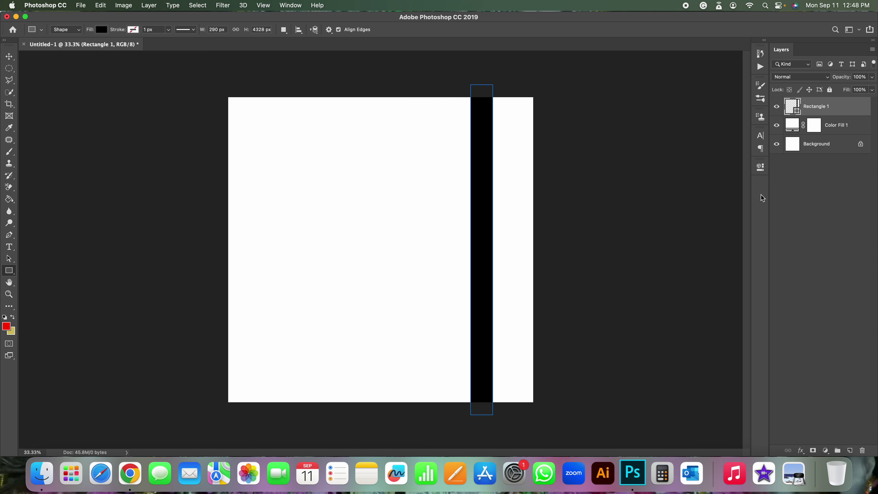
{"action": "key", "text": "BackSpace"}
Step: Draw a wide horizontal black rectangle and a tall vertical rectangle crossing it, each on a new layer
{"action": "left_click", "coordinate": [851, 451]}
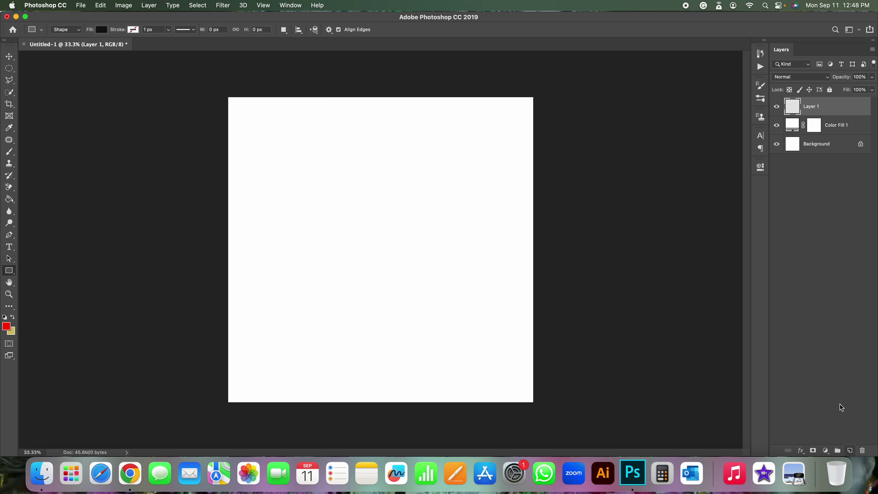
{"action": "right_click", "coordinate": [8, 273]}
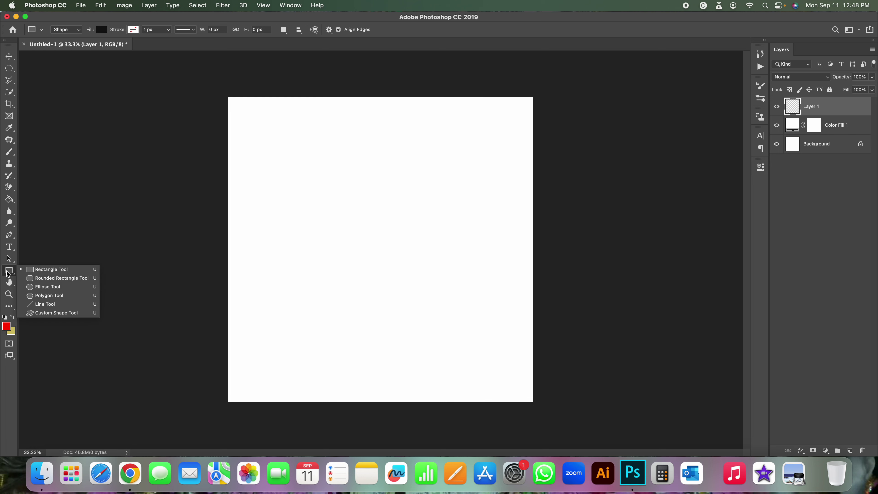
{"action": "left_click", "coordinate": [71, 270]}
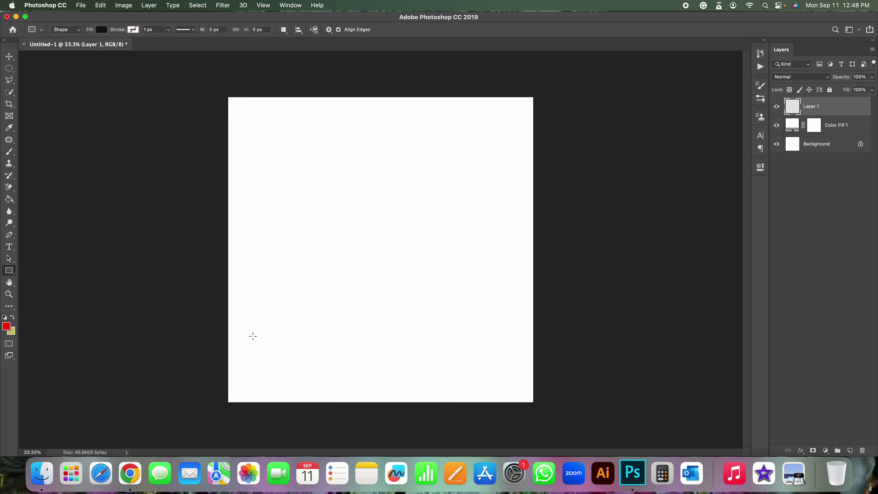
{"action": "mouse_move", "coordinate": [204, 227]}
{"action": "left_mouse_down"}
{"action": "mouse_move", "coordinate": [583, 287]}
{"action": "mouse_move", "coordinate": [566, 287]}
{"action": "left_mouse_up"}
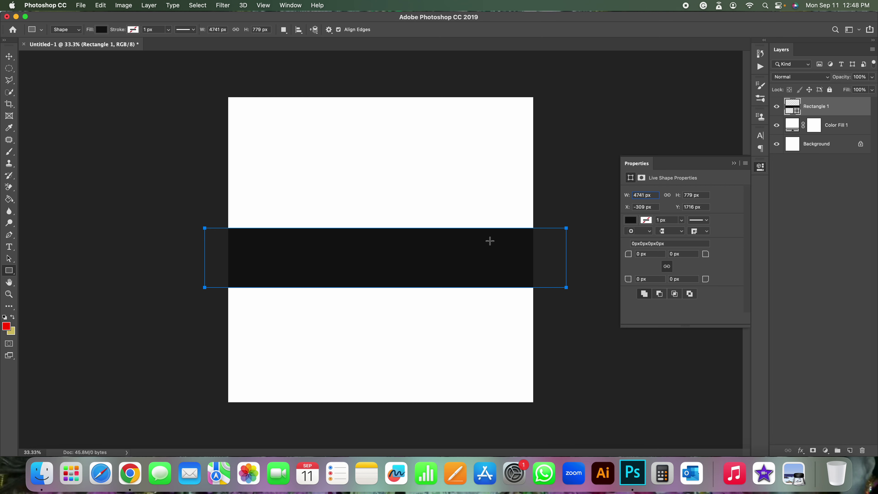
{"action": "left_click", "coordinate": [734, 163]}
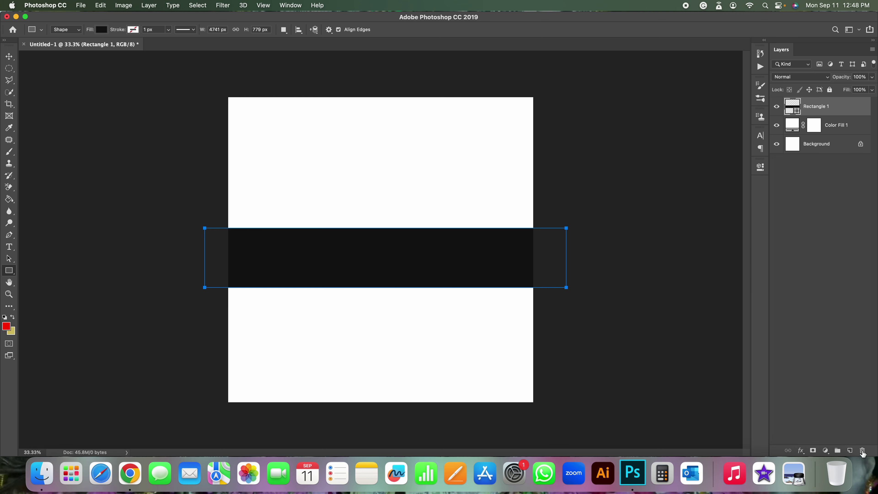
{"action": "left_click", "coordinate": [850, 451]}
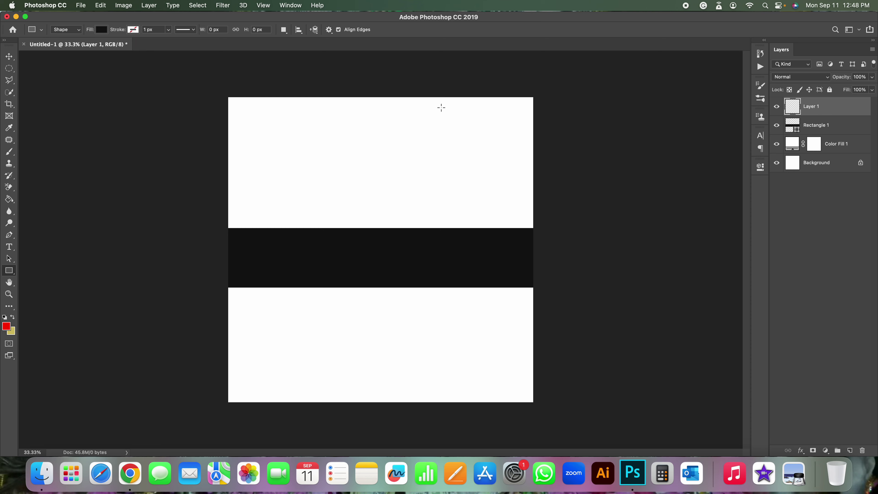
{"action": "left_click_drag", "start_coordinate": [347, 70], "coordinate": [421, 422]}
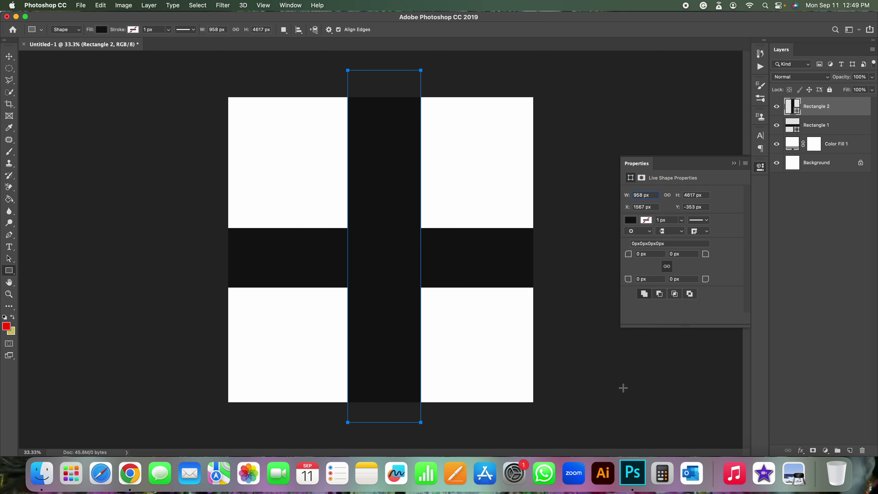
{"action": "left_click", "coordinate": [733, 163]}
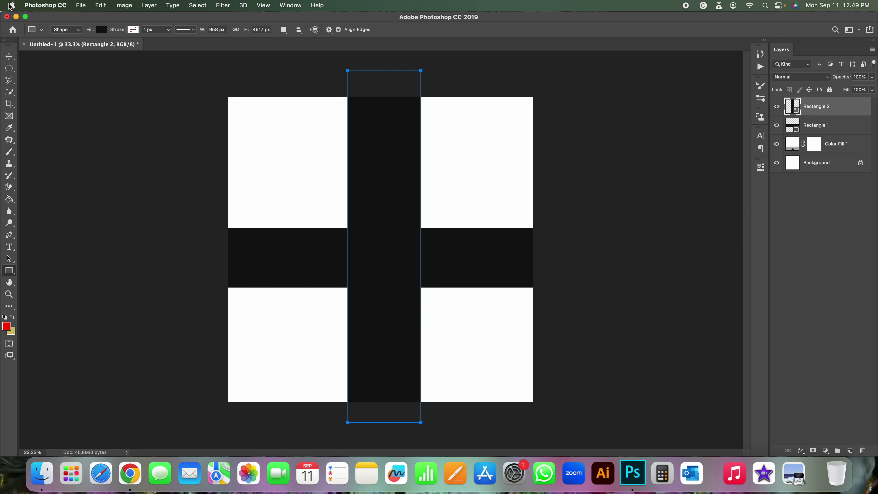
Step: Fill the vertical bar magenta and define the crossing bars as a pattern
{"action": "left_click", "coordinate": [101, 30]}
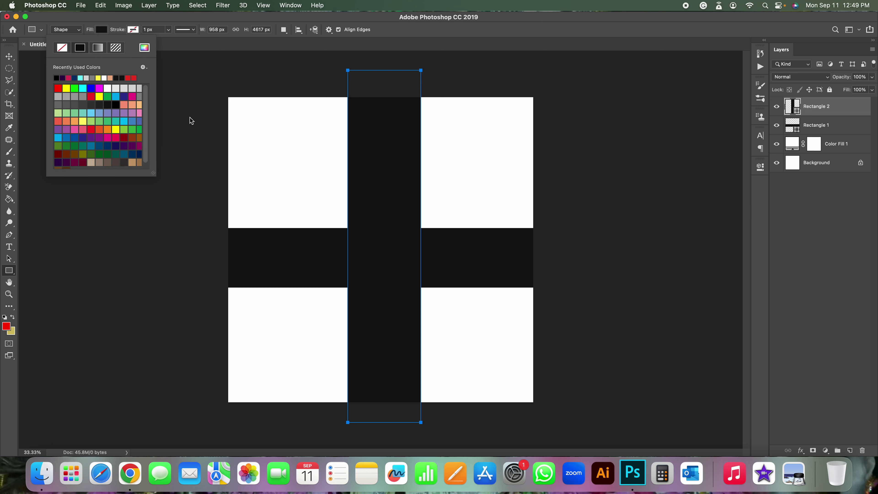
{"action": "left_click", "coordinate": [132, 96]}
{"action": "left_click", "coordinate": [837, 124]}
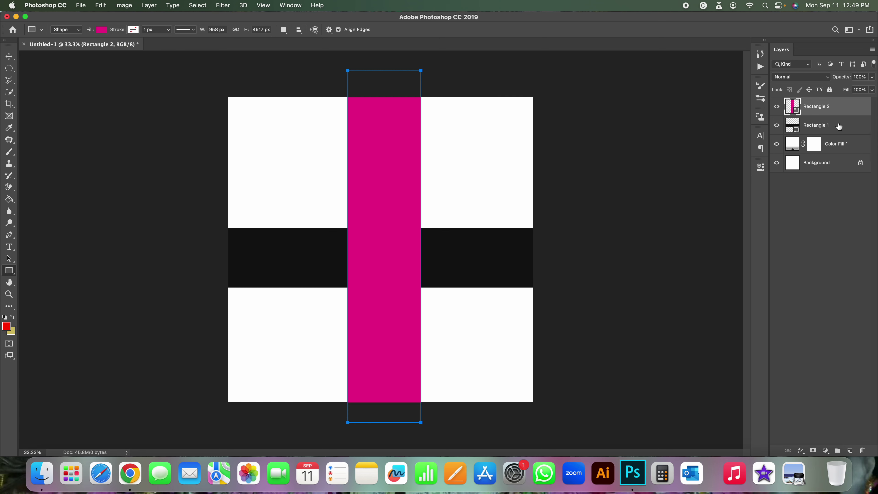
{"action": "left_click", "coordinate": [108, 12]}
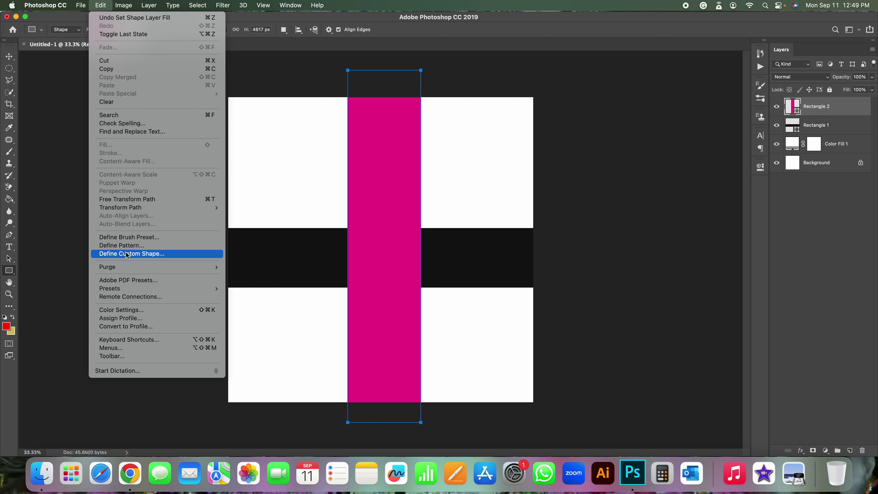
{"action": "left_click", "coordinate": [117, 243]}
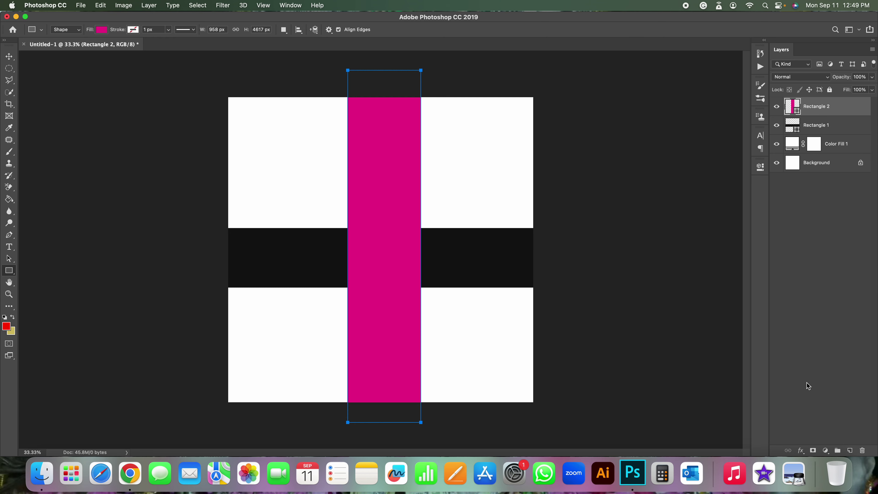
Step: Preview a Pattern Fill layer tiled at about 5% scale, then cancel it
{"action": "left_click", "coordinate": [826, 450]}
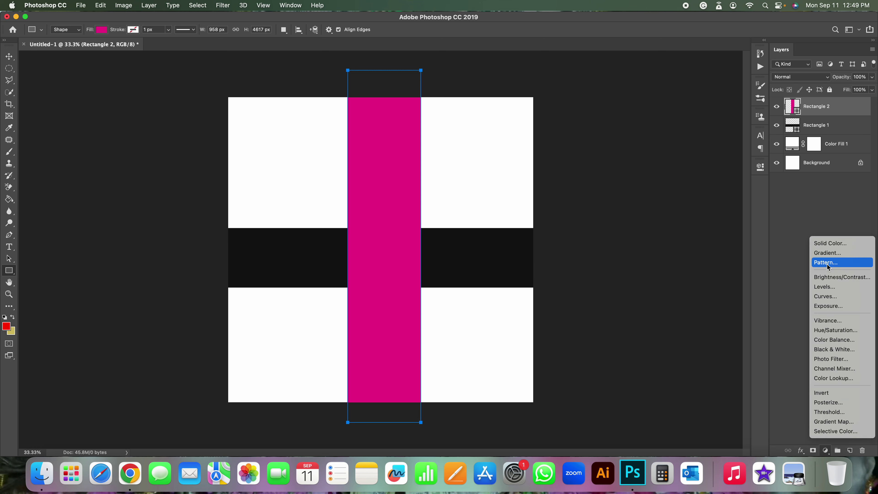
{"action": "left_click", "coordinate": [824, 261]}
{"action": "key", "text": "Down"}
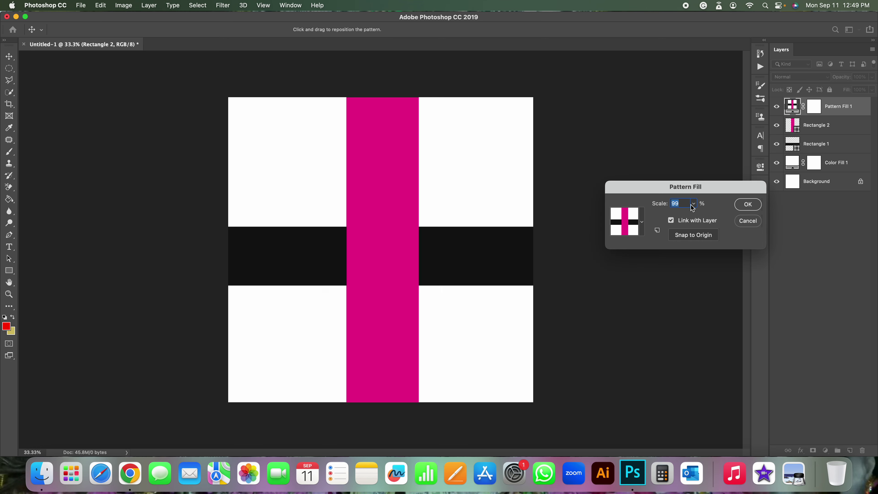
{"action": "key", "text": "Down"}
{"action": "key", "text": "Down"}
{"action": "key", "text": "Down"}
{"action": "key", "text": "Down"}
{"action": "key", "text": "Down"}
{"action": "key", "text": "Down"}
{"action": "key", "text": "Down"}
{"action": "key", "text": "Down"}
{"action": "key", "text": "Down"}
{"action": "key", "text": "Down"}
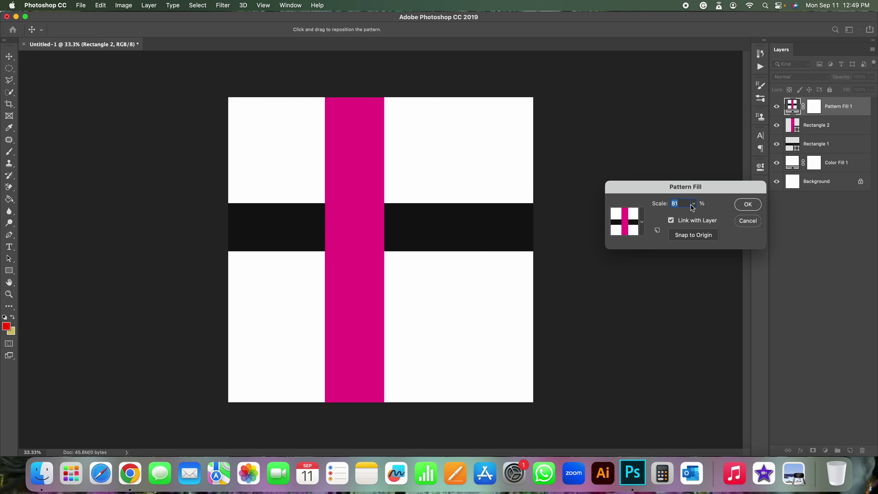
{"action": "key", "text": "Down"}
{"action": "key", "text": "Down"}
{"action": "key", "text": "Down"}
{"action": "key", "text": "Down"}
{"action": "key", "text": "Down"}
{"action": "key", "text": "Down"}
{"action": "key", "text": "Down"}
{"action": "key", "text": "Down"}
{"action": "key", "text": "Down"}
{"action": "key", "text": "Down"}
{"action": "key", "text": "Down"}
{"action": "key", "text": "Down"}
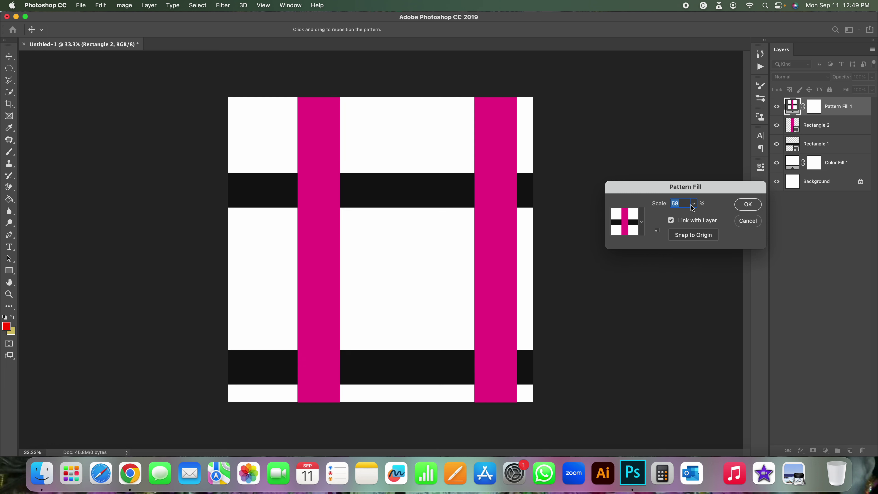
{"action": "key", "text": "Down"}
{"action": "key", "text": "Down"}
{"action": "key", "text": "Down"}
{"action": "key", "text": "Down"}
{"action": "key", "text": "Down"}
{"action": "key", "text": "Down"}
{"action": "key", "text": "Down"}
{"action": "key", "text": "Down"}
{"action": "key", "text": "Down"}
{"action": "key", "text": "Down"}
{"action": "key", "text": "Down"}
{"action": "key", "text": "Down"}
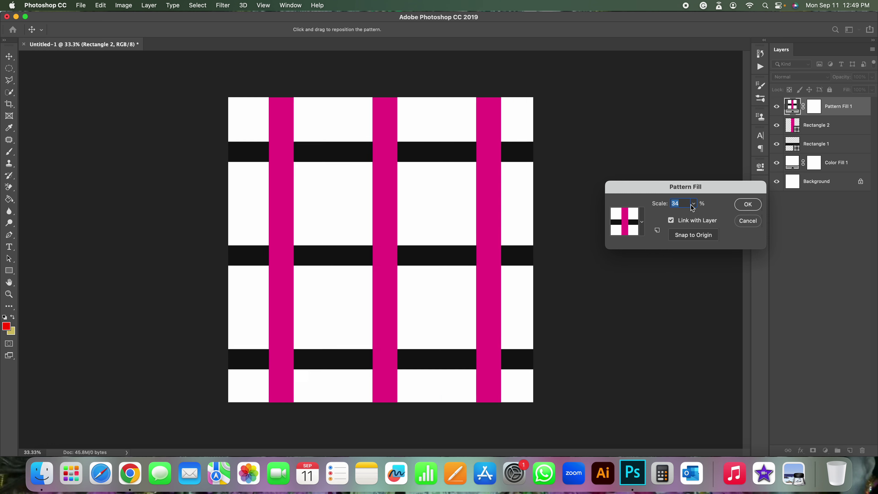
{"action": "key", "text": "Down"}
{"action": "key", "text": "Down"}
{"action": "key", "text": "Down"}
{"action": "key", "text": "Down"}
{"action": "key", "text": "Down"}
{"action": "key", "text": "Down"}
{"action": "key", "text": "Down"}
{"action": "key", "text": "Down"}
{"action": "key", "text": "Down"}
{"action": "key", "text": "Down"}
{"action": "key", "text": "Down"}
{"action": "key", "text": "Down"}
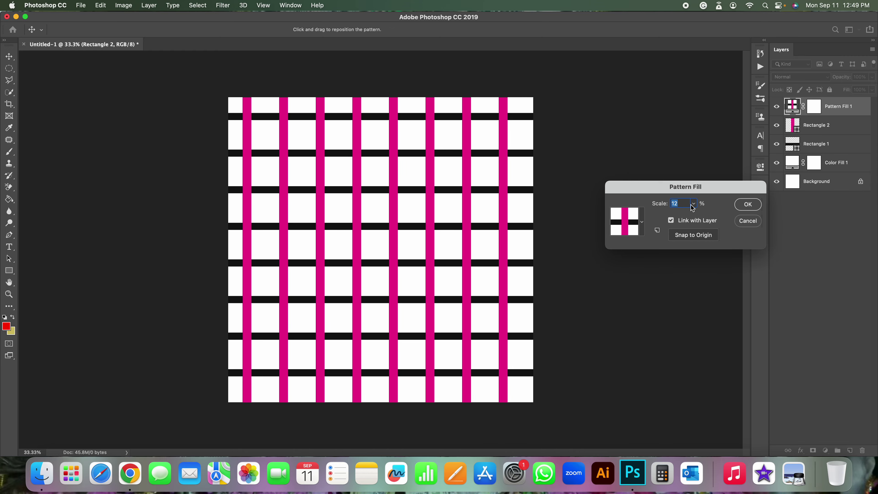
{"action": "key", "text": "Down"}
{"action": "key", "text": "Down"}
{"action": "key", "text": "Down"}
{"action": "key", "text": "Down"}
{"action": "key", "text": "Down"}
{"action": "key", "text": "Down"}
{"action": "key", "text": "Down"}
{"action": "key", "text": "Down"}
{"action": "key", "text": "Up"}
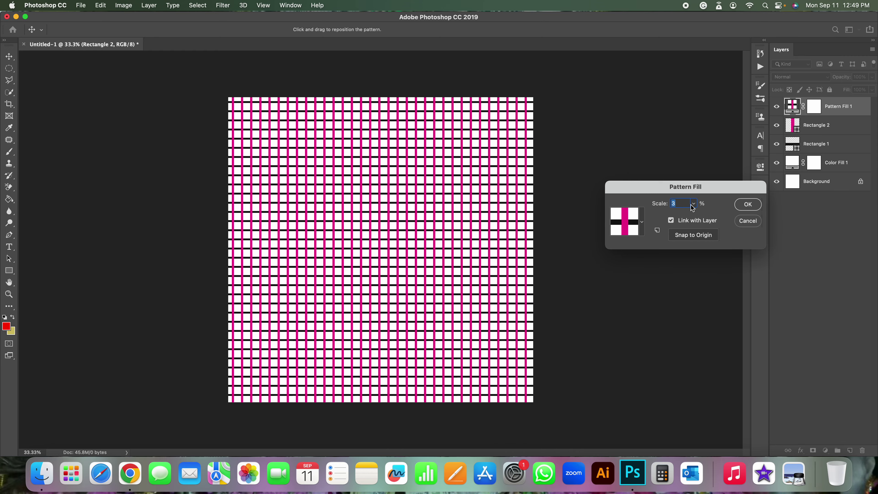
{"action": "key", "text": "Up"}
{"action": "key", "text": "Up"}
{"action": "key", "text": "Up"}
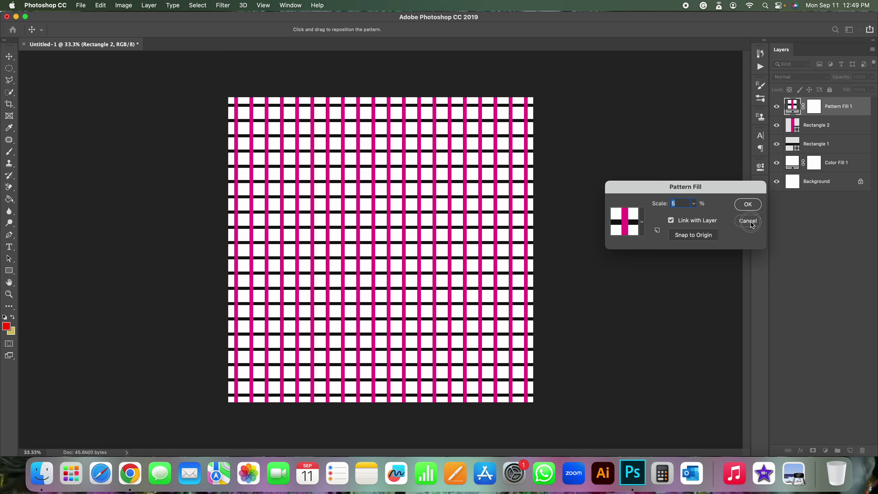
{"action": "left_click", "coordinate": [748, 221]}
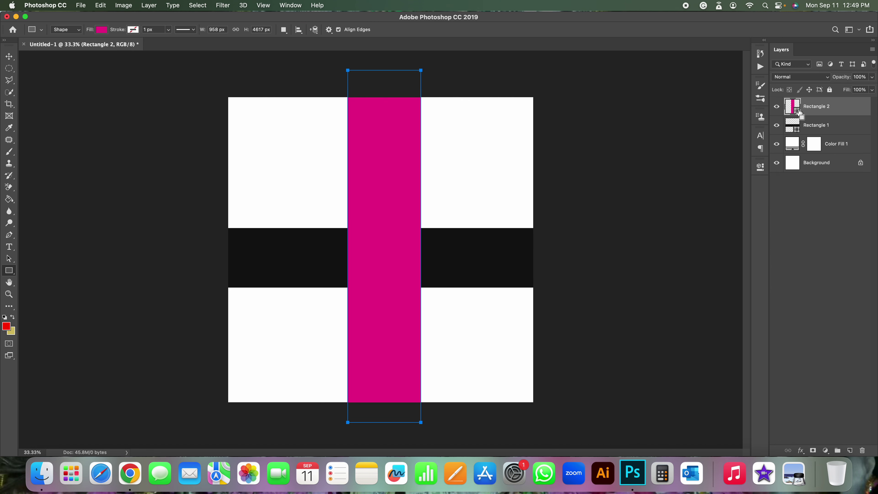
Step: Duplicate the magenta bar, narrow the copy and place it left of the magenta bar
{"action": "key", "text": "super+j"}
{"action": "key", "text": "super+t"}
{"action": "left_click_drag", "start_coordinate": [393, 173], "coordinate": [310, 175]}
{"action": "left_click_drag", "start_coordinate": [344, 249], "coordinate": [294, 246]}
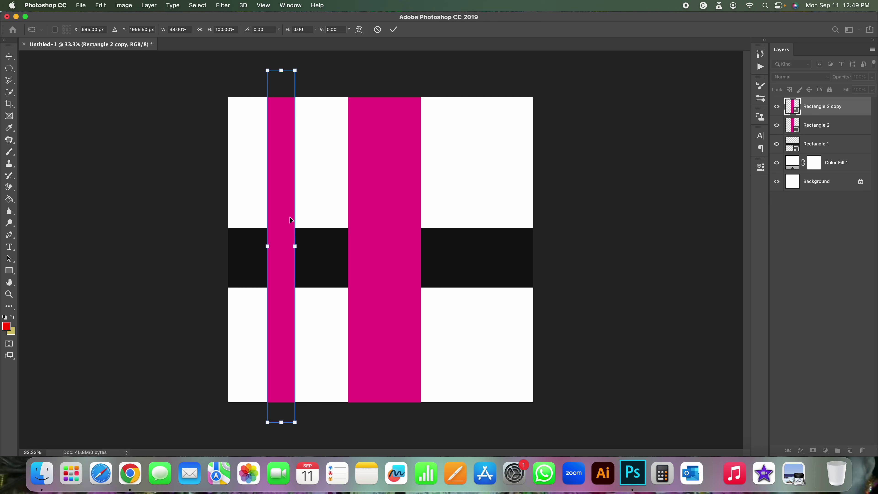
{"action": "left_click_drag", "start_coordinate": [289, 216], "coordinate": [325, 215]}
{"action": "key", "text": "Return"}
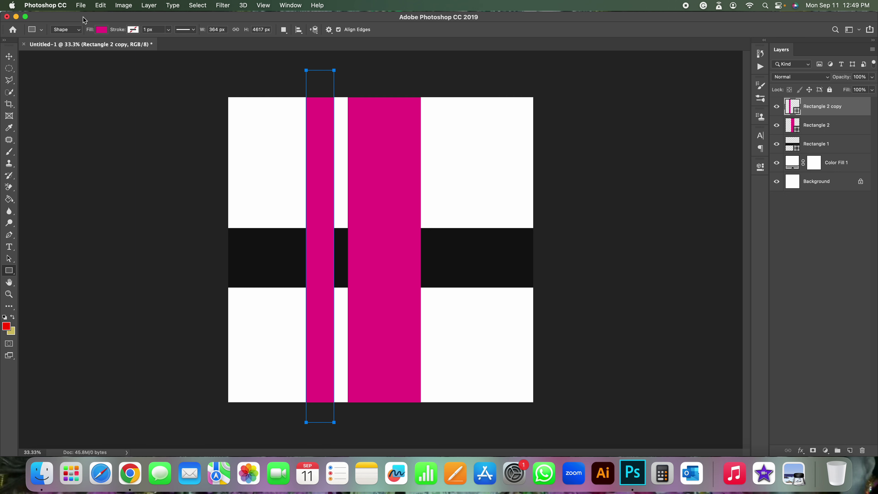
Step: Fill the narrow bar dark blue and move its layer beneath the black band
{"action": "left_click", "coordinate": [102, 30]}
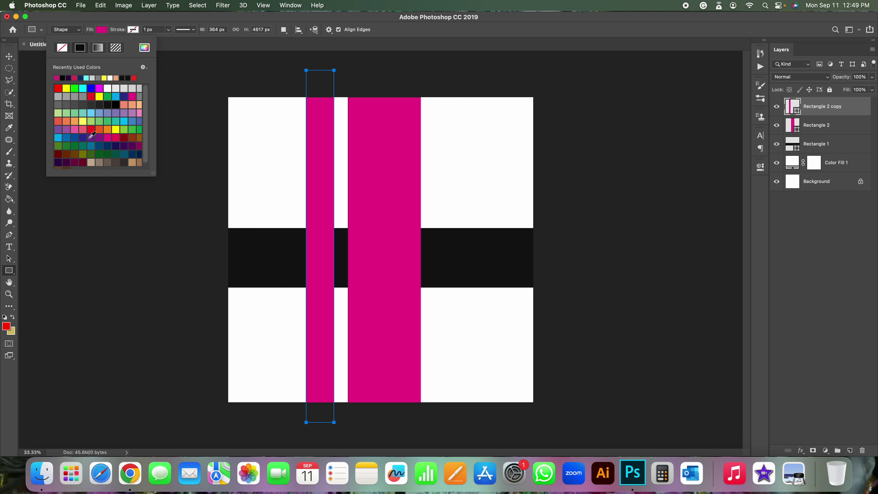
{"action": "left_click", "coordinate": [82, 139]}
{"action": "left_click", "coordinate": [857, 125]}
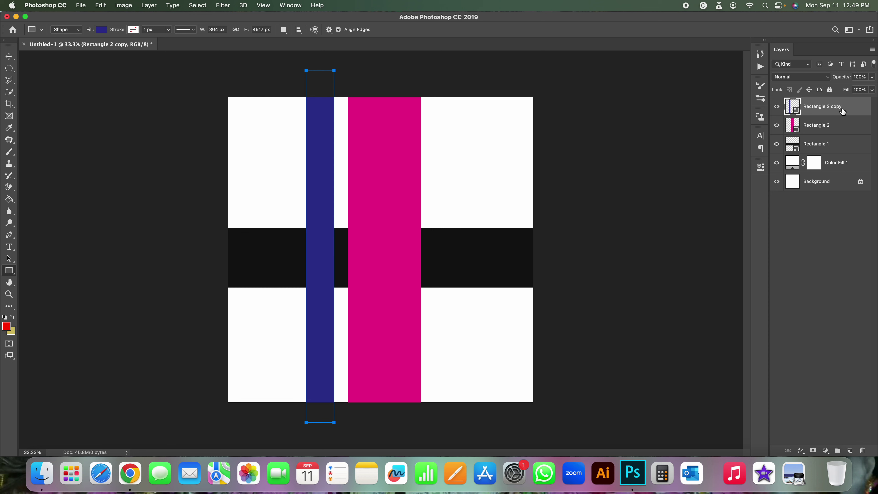
{"action": "left_click_drag", "start_coordinate": [842, 112], "coordinate": [836, 154]}
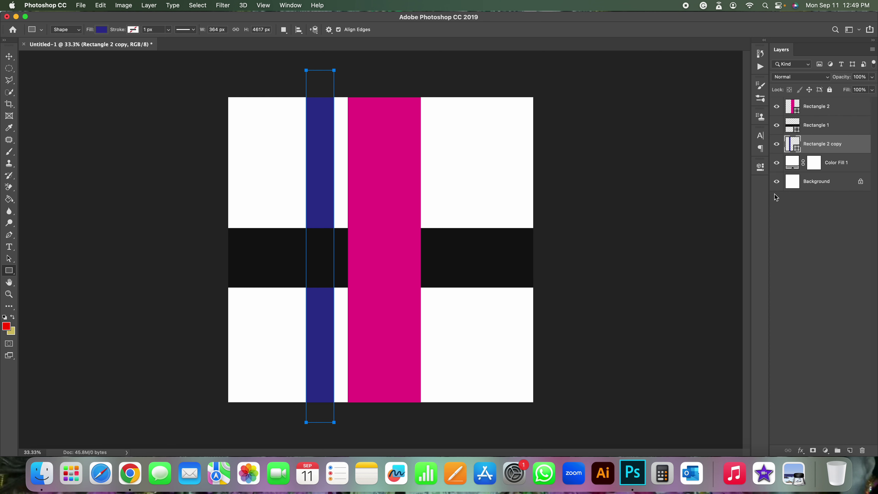
{"action": "left_click", "coordinate": [832, 168]}
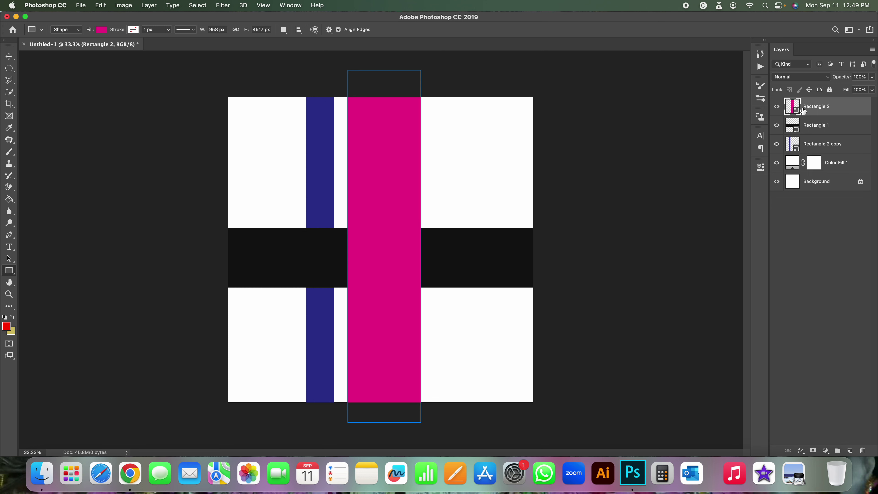
Step: Duplicate the blue bar and transform the copy into a thinner bar right of the magenta bar
{"action": "left_click", "coordinate": [828, 106]}
{"action": "left_click", "coordinate": [820, 126]}
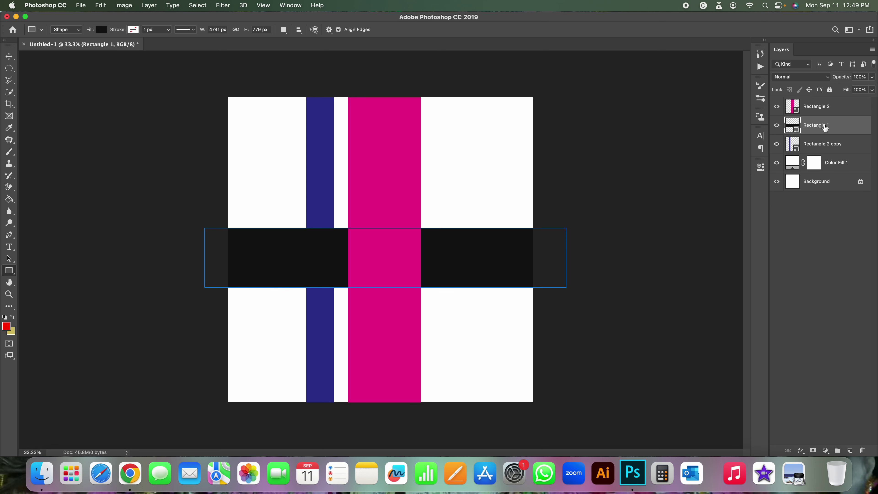
{"action": "left_click", "coordinate": [816, 147]}
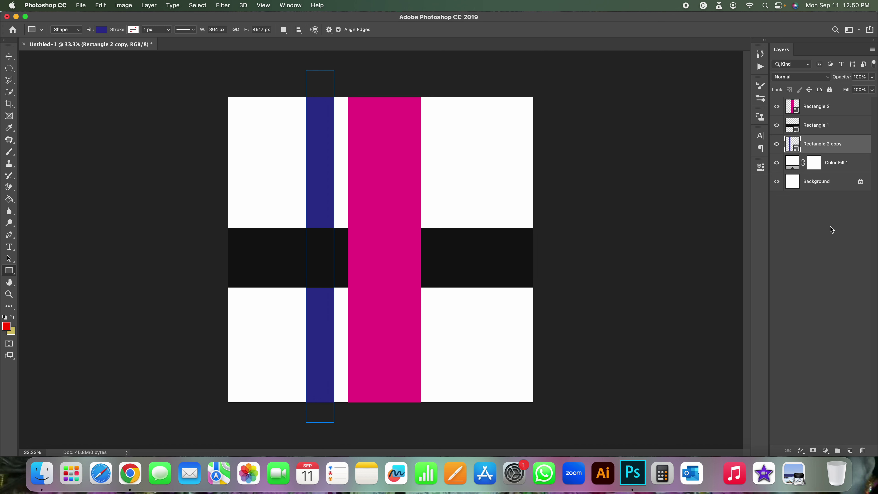
{"action": "key", "text": "super+j"}
{"action": "key", "text": "super+t"}
{"action": "left_click_drag", "start_coordinate": [325, 209], "coordinate": [474, 207]}
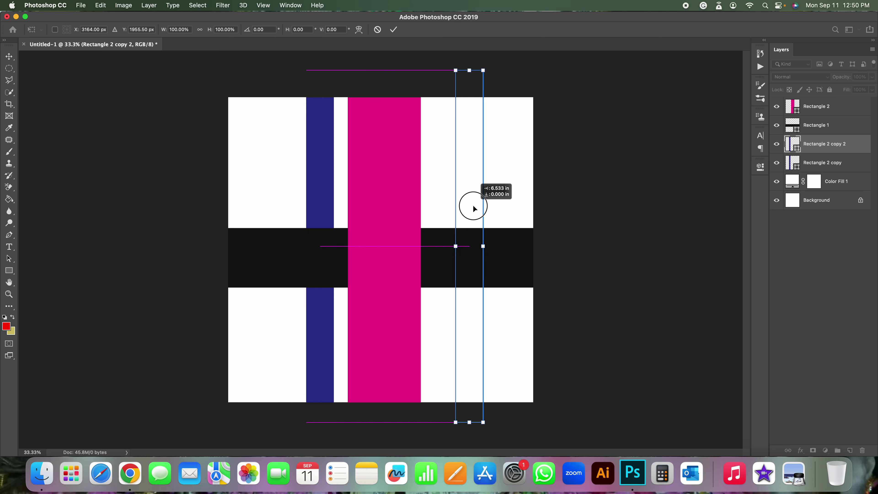
{"action": "mouse_move", "coordinate": [483, 247]}
{"action": "left_mouse_down"}
{"action": "mouse_move", "coordinate": [463, 246]}
{"action": "mouse_move", "coordinate": [444, 225]}
{"action": "left_mouse_up"}
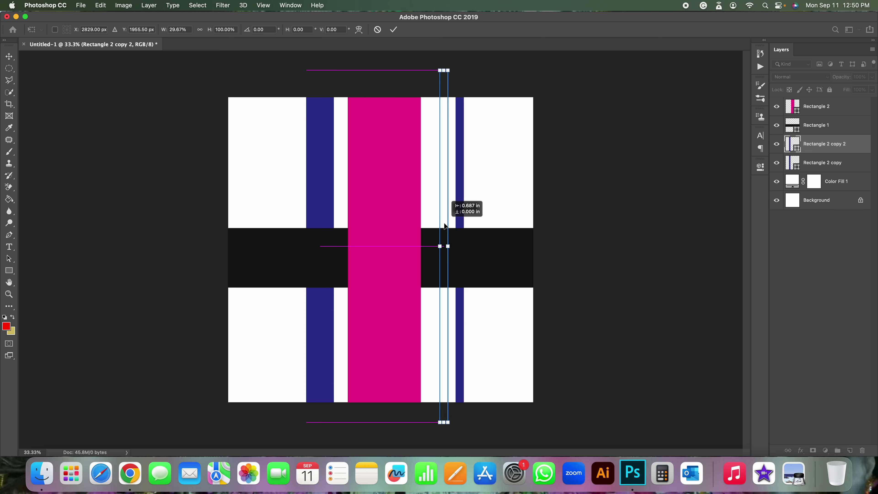
{"action": "key", "text": "Return"}
Step: Fill the thin right bar dark red and duplicate the black band layer
{"action": "left_click", "coordinate": [101, 30]}
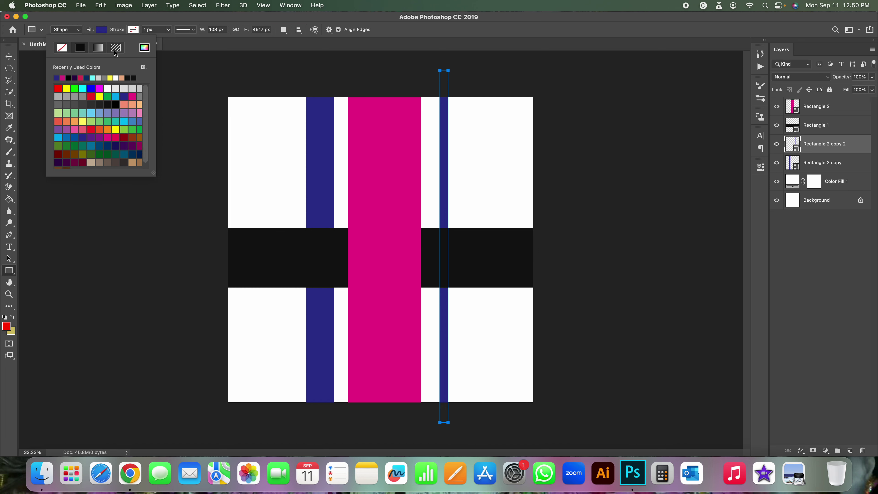
{"action": "left_click", "coordinate": [124, 137]}
{"action": "left_click", "coordinate": [827, 138]}
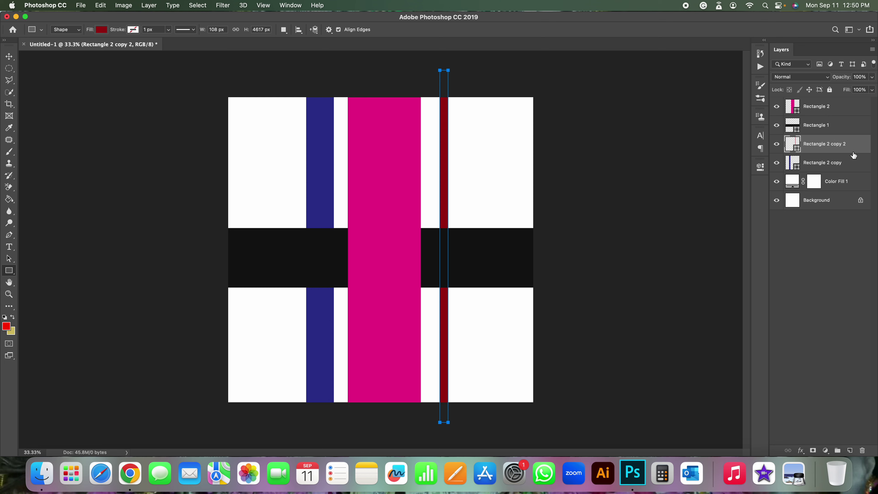
{"action": "left_click", "coordinate": [823, 127]}
{"action": "key", "text": "super+j"}
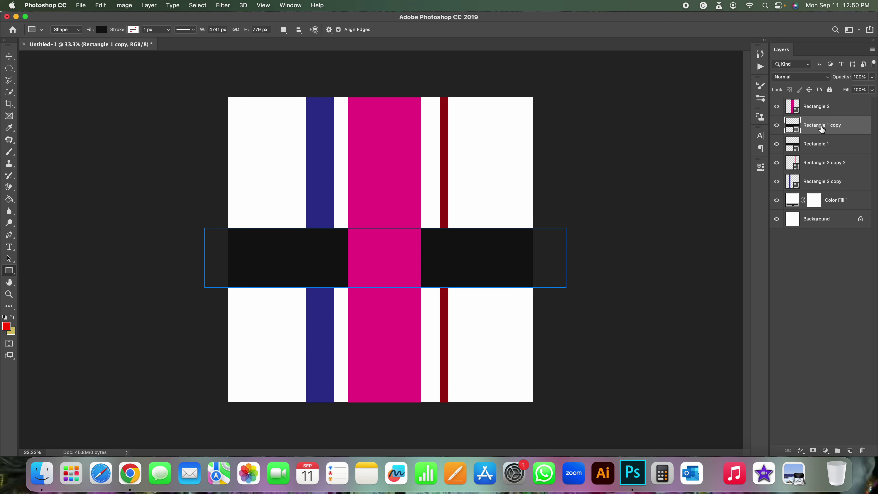
Step: Make the band copy a thin teal strip, 4741 × 218 px, near the canvas top
{"action": "key", "text": "super+t"}
{"action": "left_click_drag", "start_coordinate": [474, 251], "coordinate": [458, 178]}
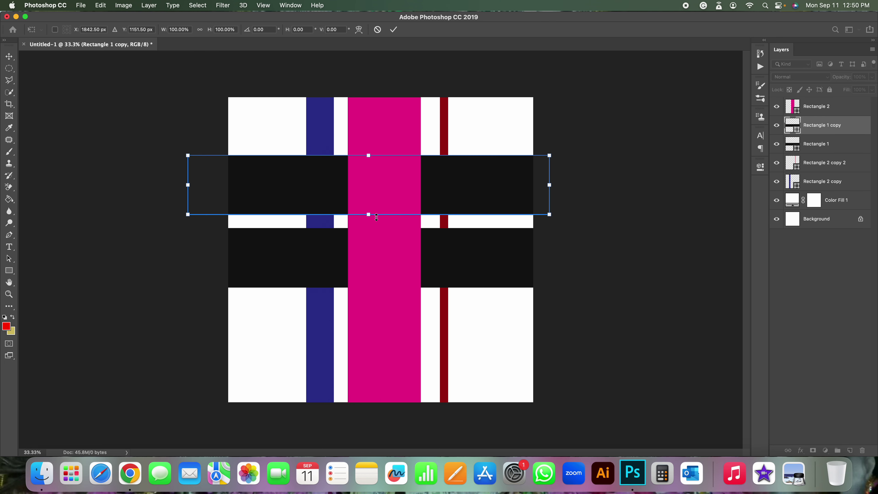
{"action": "mouse_move", "coordinate": [370, 214]}
{"action": "left_mouse_down"}
{"action": "mouse_move", "coordinate": [370, 172]}
{"action": "mouse_move", "coordinate": [425, 131]}
{"action": "left_mouse_up"}
{"action": "key", "text": "Return"}
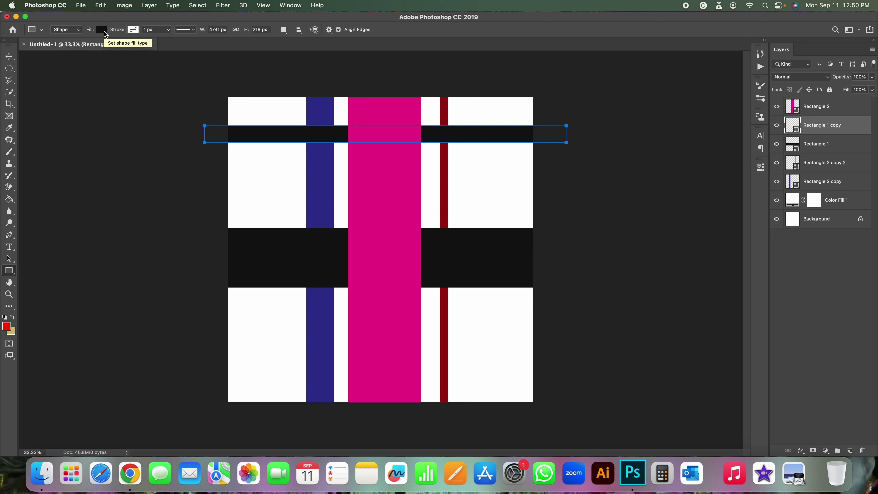
{"action": "left_click", "coordinate": [105, 32]}
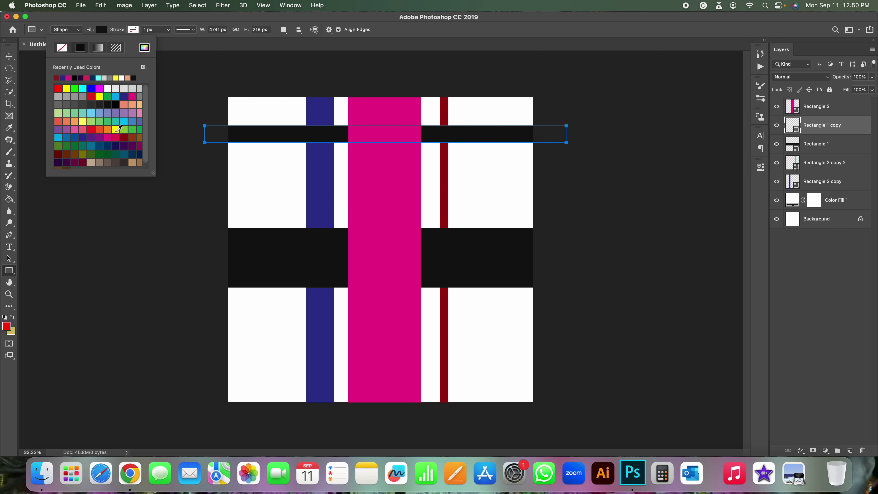
{"action": "left_click", "coordinate": [83, 145]}
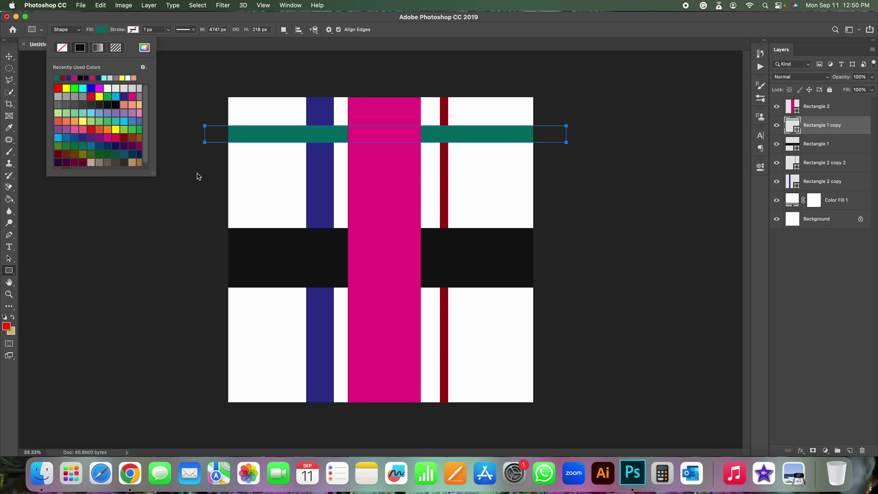
{"action": "left_click", "coordinate": [731, 220]}
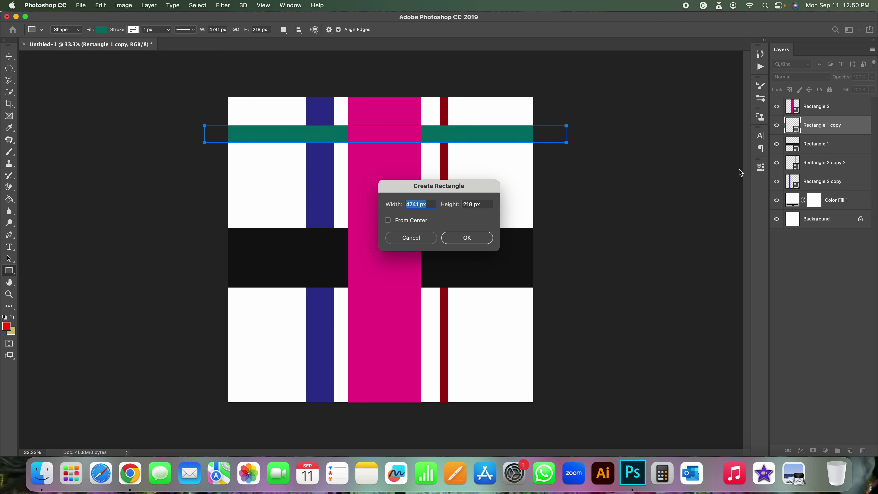
{"action": "left_click", "coordinate": [417, 239]}
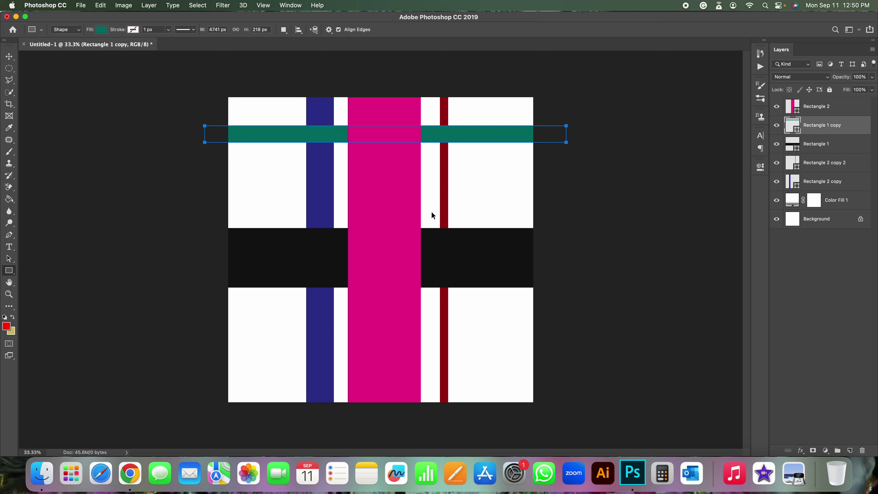
Step: Duplicate the teal strip and move the copy down into the lower white area
{"action": "key", "text": "ctrl+j"}
{"action": "key", "text": "ctrl+t"}
{"action": "left_click_drag", "start_coordinate": [454, 139], "coordinate": [468, 318]}
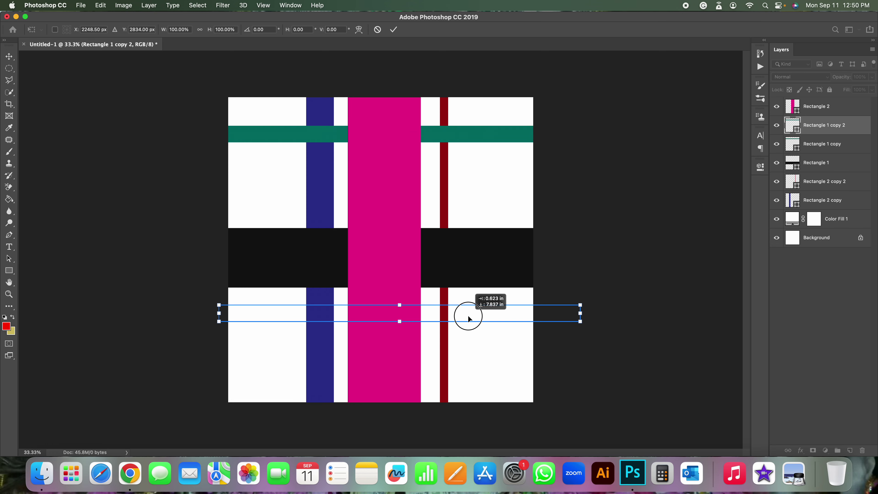
Step: Enlarge the lower strip to 442 px tall and fill it bright green
{"action": "left_click_drag", "start_coordinate": [399, 321], "coordinate": [401, 339]}
{"action": "key", "text": "Return"}
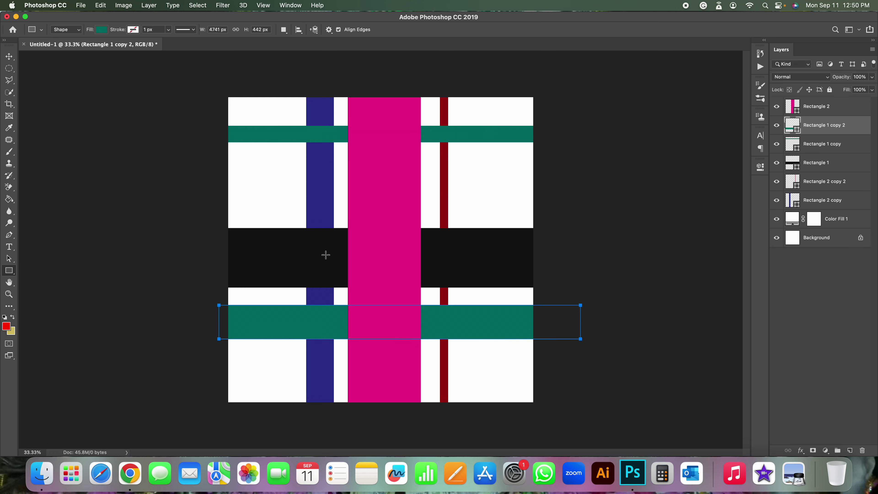
{"action": "left_click", "coordinate": [101, 30]}
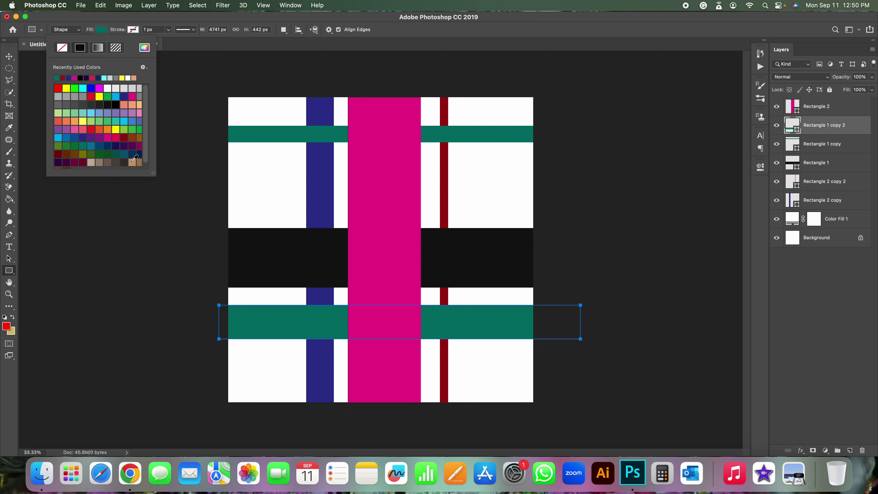
{"action": "left_click", "coordinate": [74, 89]}
{"action": "left_click", "coordinate": [847, 166]}
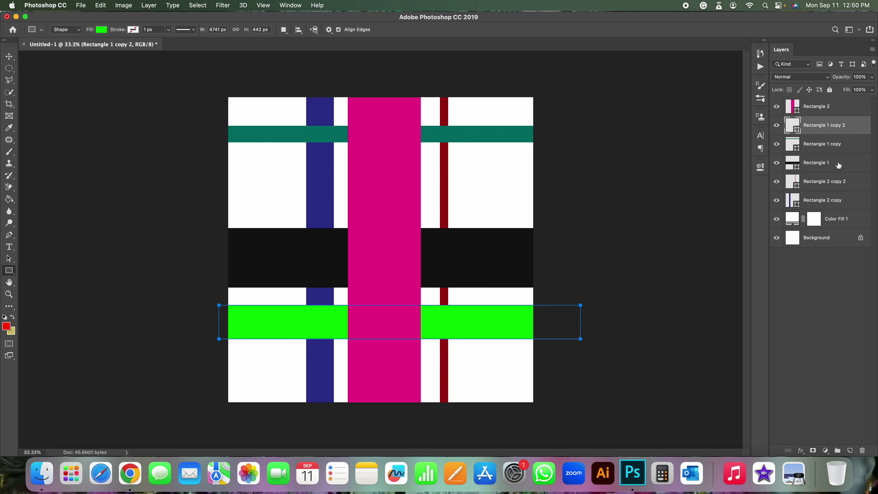
Step: Define the plaid design as a pattern with Edit > Define Pattern, then select Rectangle 2
{"action": "left_click", "coordinate": [103, 6]}
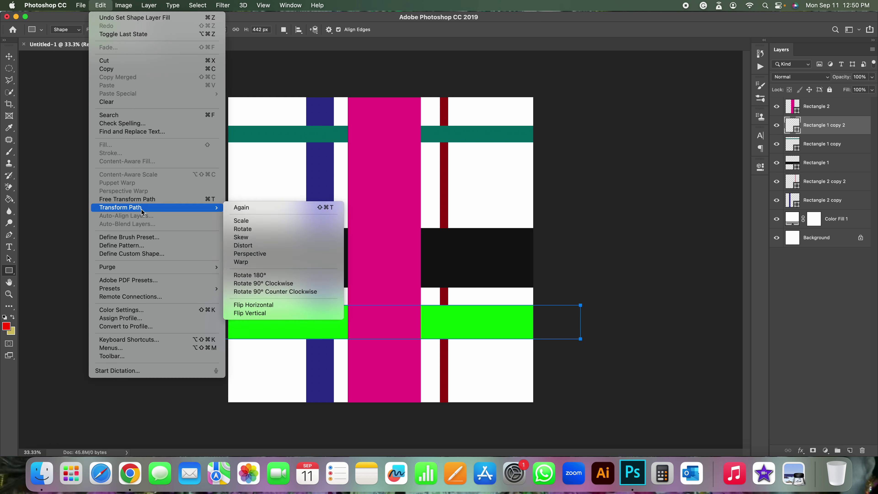
{"action": "left_click", "coordinate": [121, 245]}
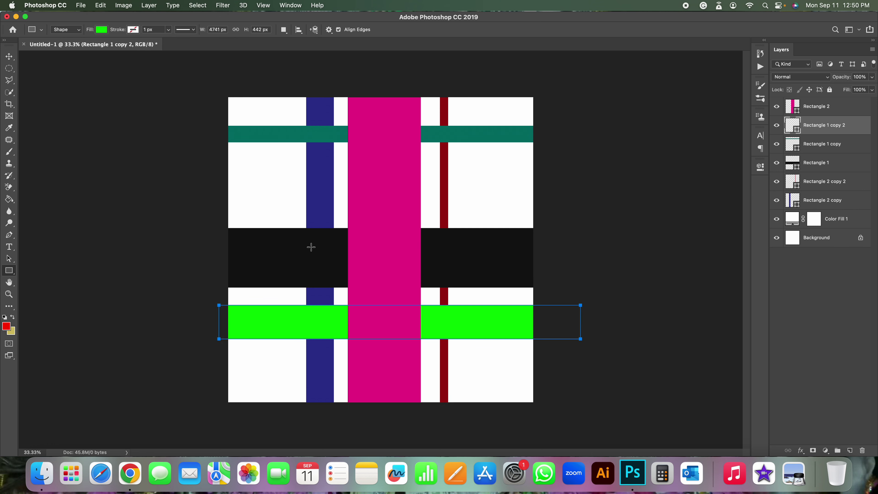
{"action": "left_click", "coordinate": [819, 105]}
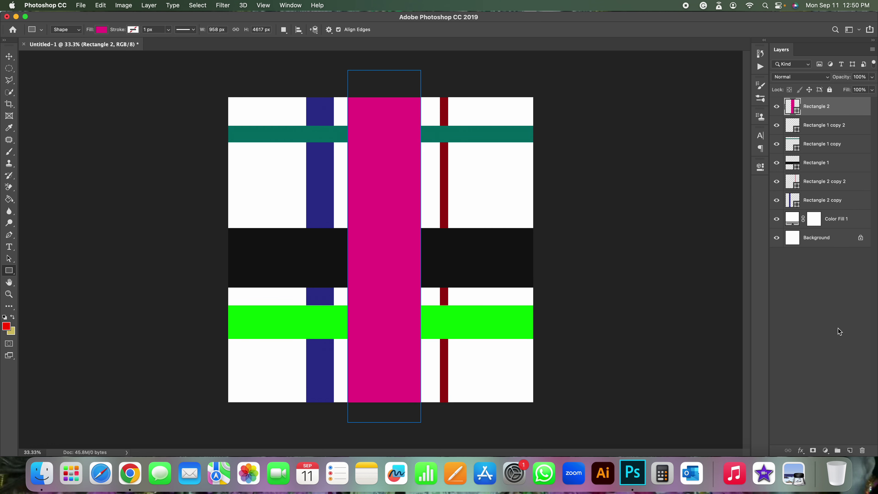
Step: Preview a trial plaid Pattern Fill shrunk to 13% scale, then discard it
{"action": "left_click", "coordinate": [825, 450]}
{"action": "left_click", "coordinate": [825, 262]}
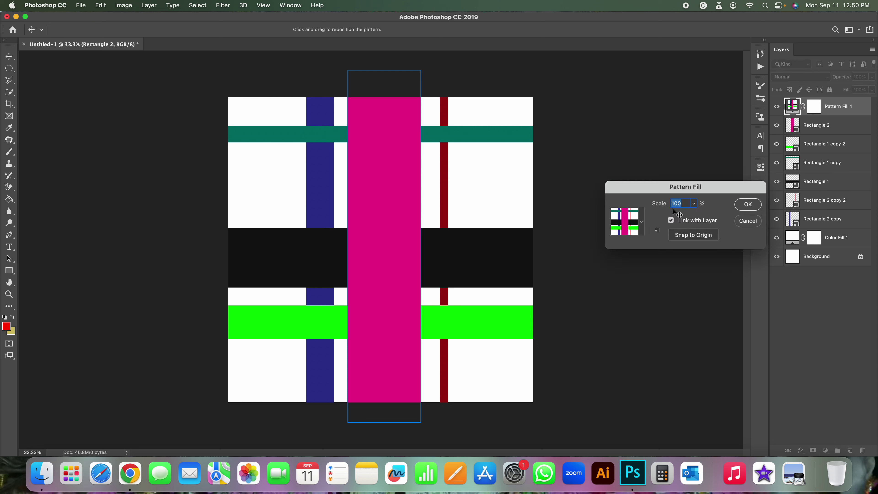
{"action": "key", "text": "Down"}
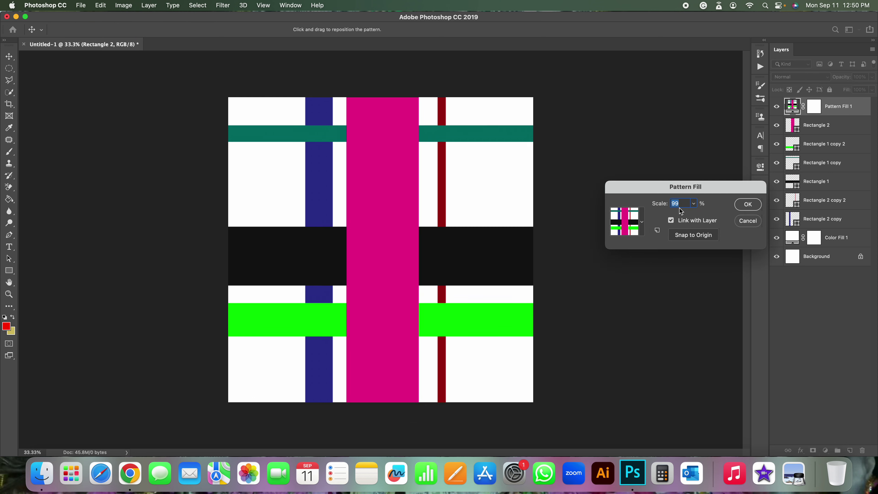
{"action": "key", "text": "Down"}
{"action": "key", "text": "Down"}
{"action": "key", "text": "Down"}
{"action": "key", "text": "Down"}
{"action": "key", "text": "Down"}
{"action": "key", "text": "Down"}
{"action": "key", "text": "Down"}
{"action": "key", "text": "Down"}
{"action": "key", "text": "Down"}
{"action": "key", "text": "Down"}
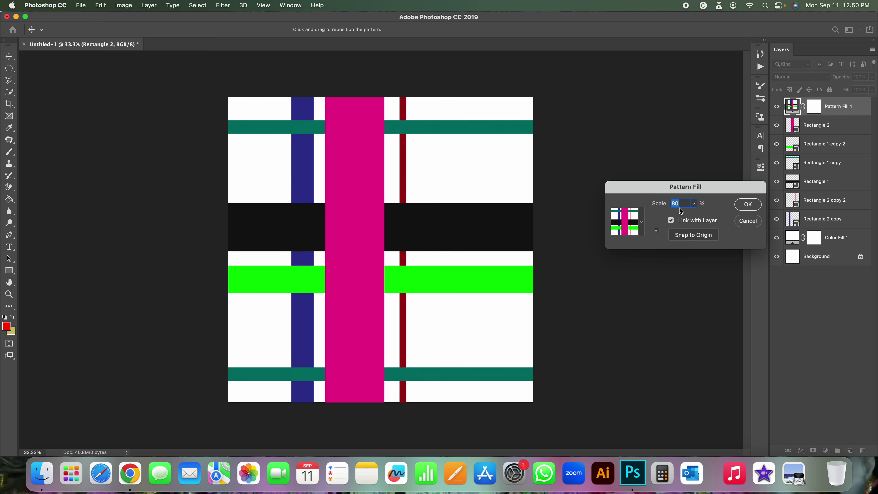
{"action": "key", "text": "Down"}
{"action": "key", "text": "Down"}
{"action": "key", "text": "Down"}
{"action": "key", "text": "Down"}
{"action": "key", "text": "Down"}
{"action": "key", "text": "Down"}
{"action": "key", "text": "Down"}
{"action": "key", "text": "Down"}
{"action": "key", "text": "Down"}
{"action": "key", "text": "Down"}
{"action": "key", "text": "Down"}
{"action": "key", "text": "Down"}
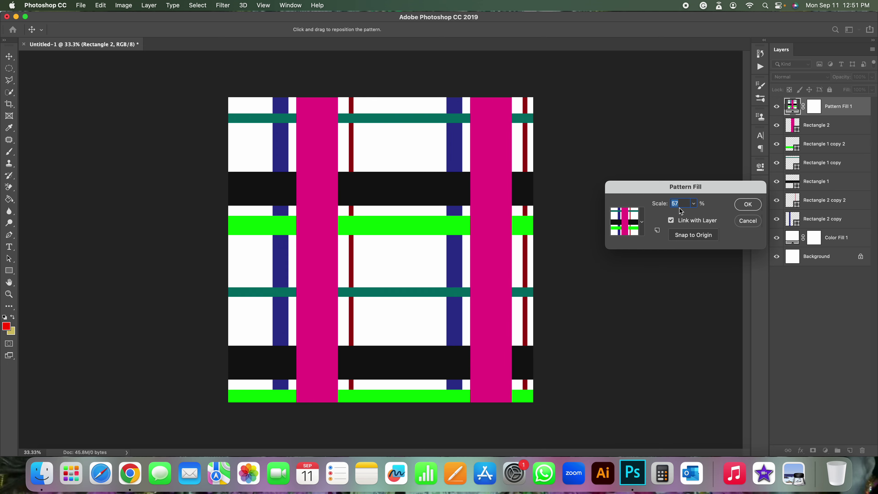
{"action": "key", "text": "Down"}
{"action": "key", "text": "Down"}
{"action": "key", "text": "Down"}
{"action": "key", "text": "Down"}
{"action": "key", "text": "Down"}
{"action": "key", "text": "Down"}
{"action": "key", "text": "Down"}
{"action": "key", "text": "Down"}
{"action": "key", "text": "Down"}
{"action": "key", "text": "Down"}
{"action": "key", "text": "Down"}
{"action": "key", "text": "Down"}
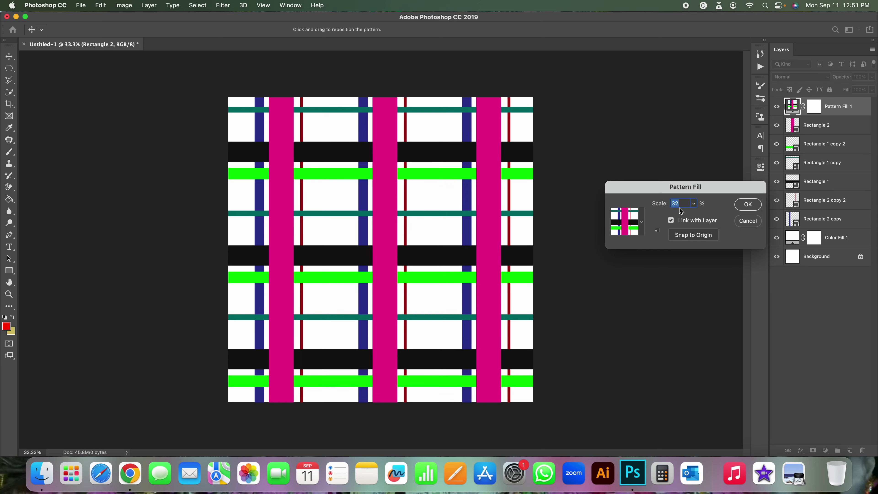
{"action": "key", "text": "Down"}
{"action": "key", "text": "Down"}
{"action": "key", "text": "Down"}
{"action": "key", "text": "Down"}
{"action": "key", "text": "Down"}
{"action": "key", "text": "Down"}
{"action": "key", "text": "Down"}
{"action": "key", "text": "Down"}
{"action": "key", "text": "Down"}
{"action": "key", "text": "Down"}
{"action": "key", "text": "Down"}
{"action": "key", "text": "Down"}
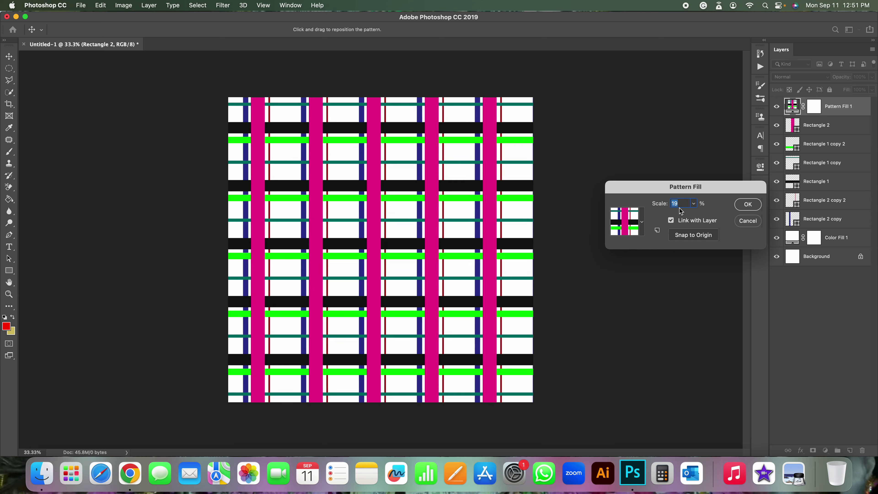
{"action": "key", "text": "Down"}
{"action": "key", "text": "Down"}
{"action": "key", "text": "Down"}
{"action": "key", "text": "Down"}
{"action": "key", "text": "Down"}
{"action": "key", "text": "Down"}
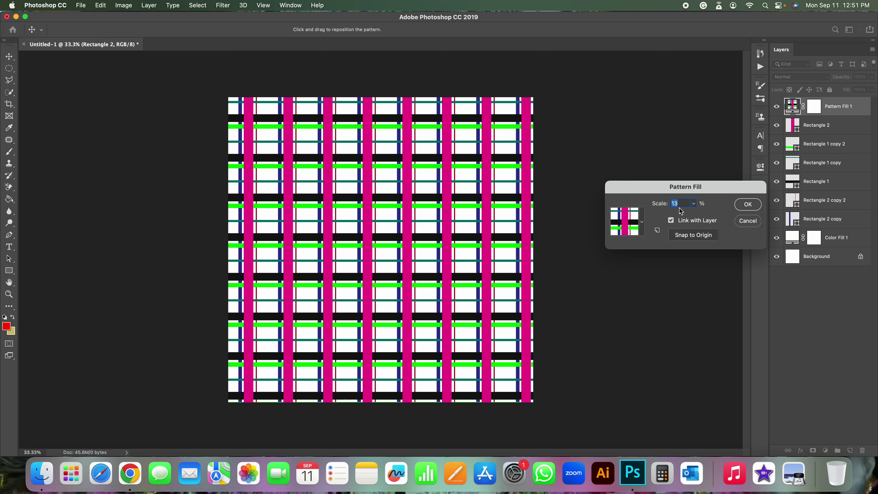
{"action": "key", "text": "Escape"}
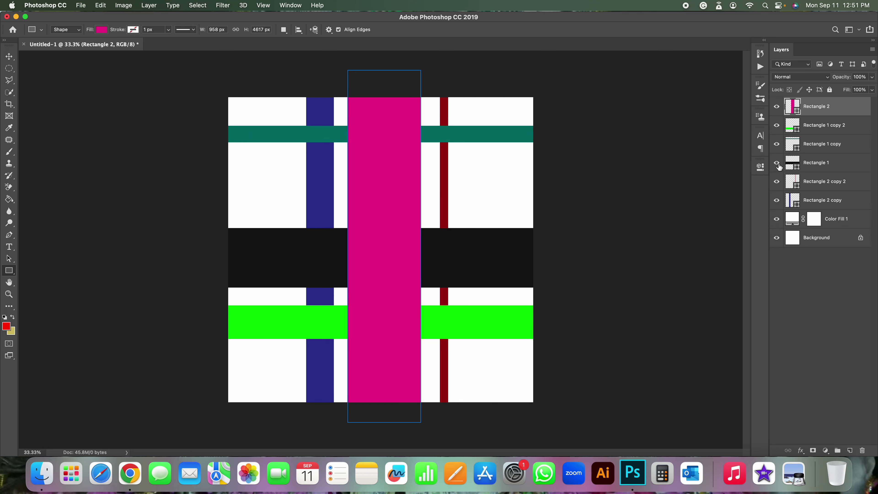
Step: Set opacity of Rectangle 2 to 73%, Rectangle 2 copy to about 71%, and Rectangle 1 to 80%
{"action": "left_click", "coordinate": [846, 80]}
{"action": "left_click_drag", "start_coordinate": [845, 80], "coordinate": [834, 81]}
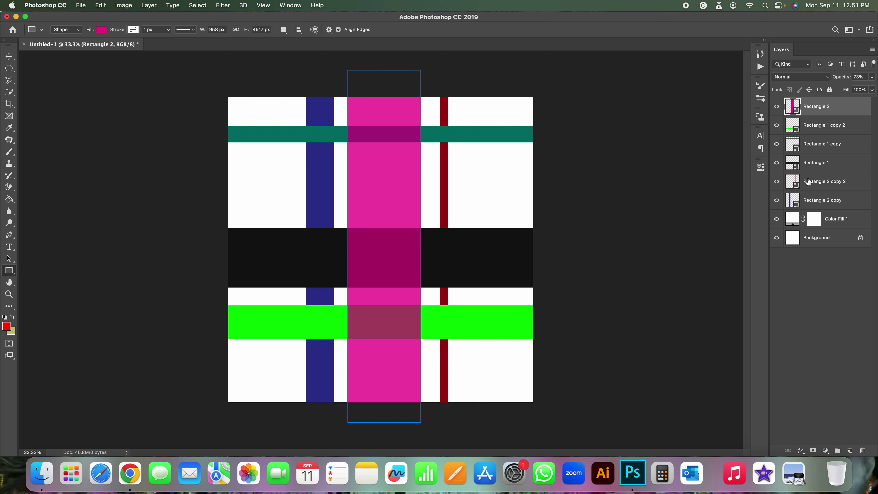
{"action": "left_click", "coordinate": [822, 163]}
{"action": "left_click", "coordinate": [822, 188]}
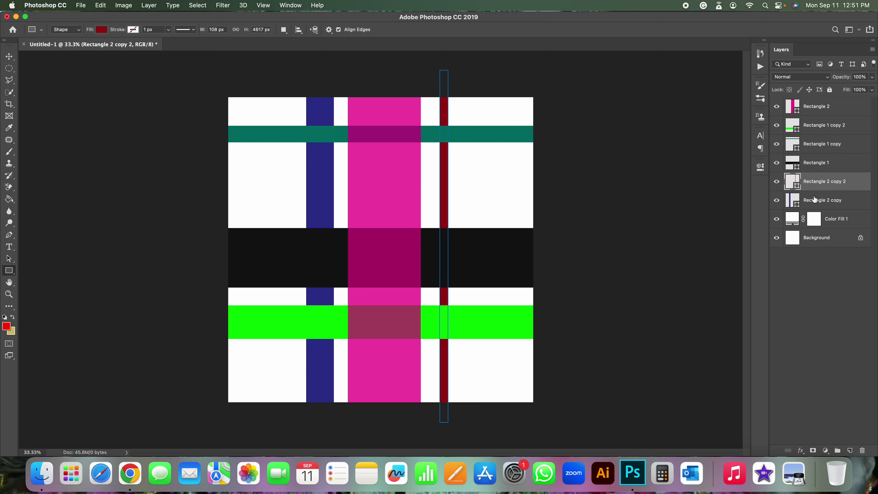
{"action": "left_click", "coordinate": [819, 202]}
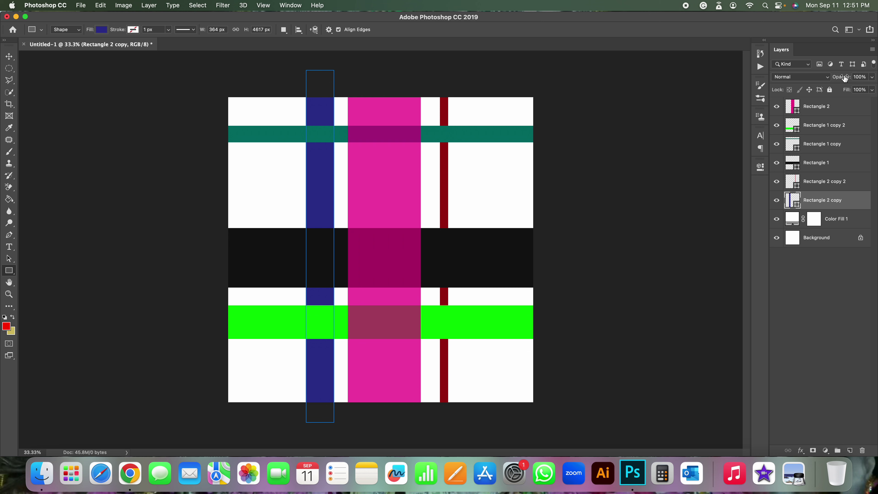
{"action": "left_click_drag", "start_coordinate": [844, 79], "coordinate": [830, 79]}
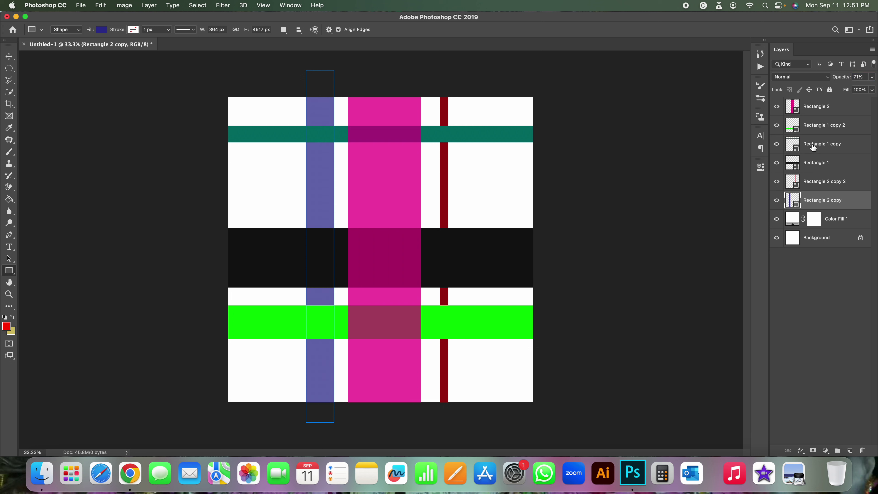
{"action": "left_click", "coordinate": [830, 164]}
{"action": "left_click", "coordinate": [840, 80]}
{"action": "left_click_drag", "start_coordinate": [840, 81], "coordinate": [836, 81]}
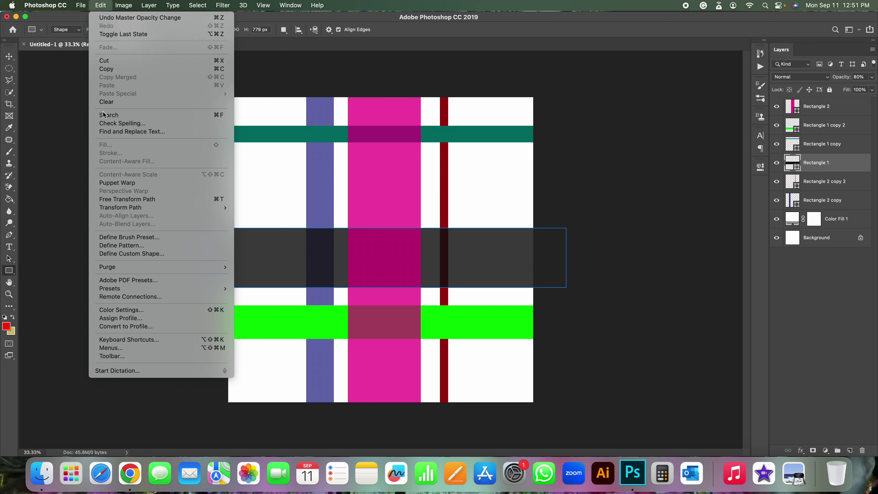
Step: Add Pattern Fill 1 tiling the semi-transparent plaid, with its scale lowered to 66%
{"action": "left_click", "coordinate": [100, 6]}
{"action": "key", "text": "Escape"}
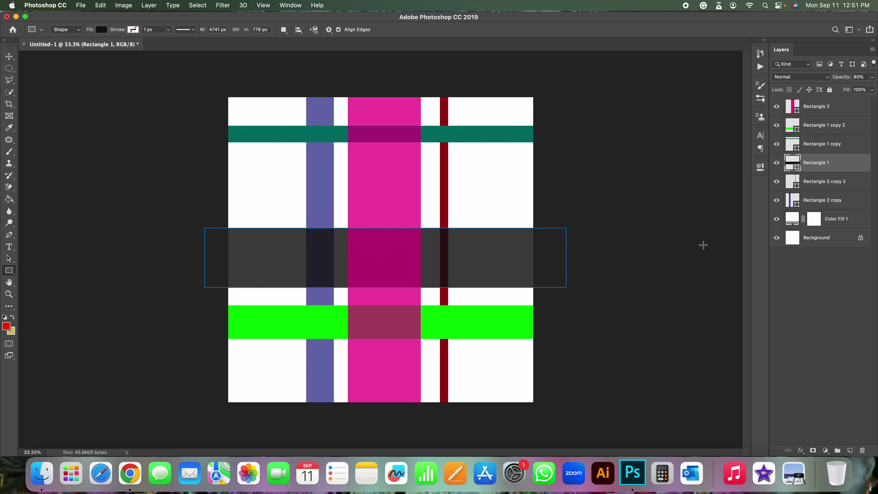
{"action": "left_click", "coordinate": [825, 450]}
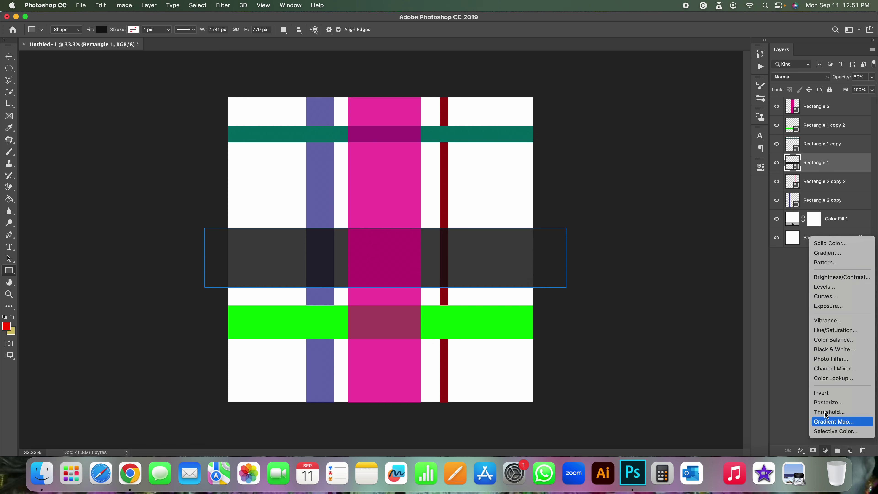
{"action": "left_click", "coordinate": [812, 263]}
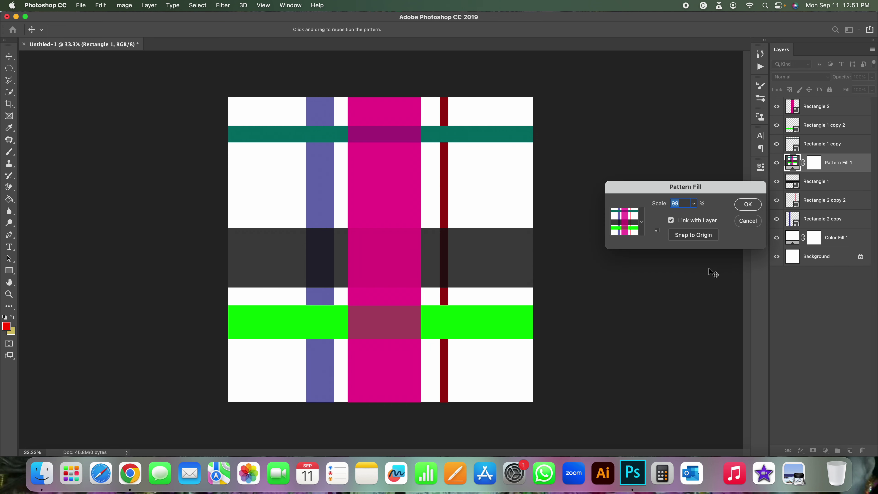
{"action": "key", "text": "Down"}
{"action": "key", "text": "Down"}
{"action": "key", "text": "Down"}
{"action": "key", "text": "Down"}
{"action": "key", "text": "Down"}
{"action": "key", "text": "Down"}
{"action": "key", "text": "Down"}
{"action": "key", "text": "Down"}
{"action": "key", "text": "Down"}
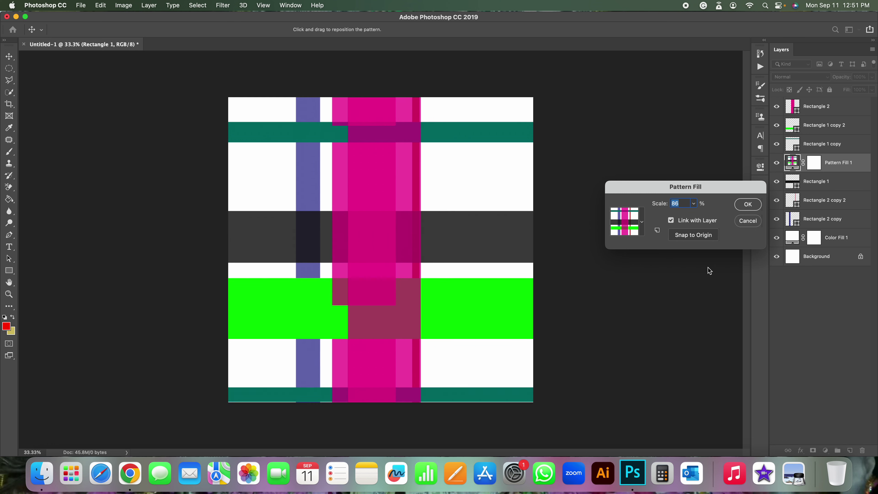
{"action": "key", "text": "Down"}
{"action": "key", "text": "Down"}
{"action": "key", "text": "Down"}
{"action": "key", "text": "Down"}
{"action": "key", "text": "Down"}
{"action": "key", "text": "Down"}
{"action": "key", "text": "Down"}
{"action": "key", "text": "Down"}
{"action": "key", "text": "Down"}
{"action": "key", "text": "Down"}
{"action": "key", "text": "Down"}
{"action": "key", "text": "Down"}
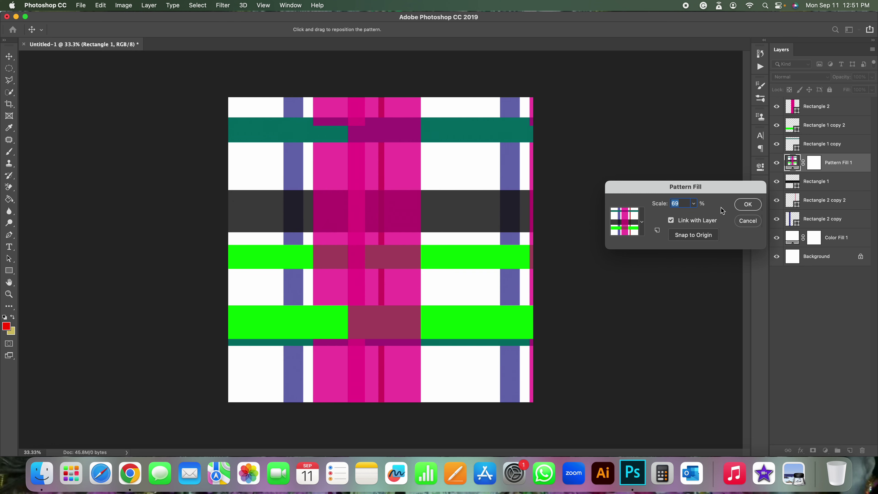
{"action": "key", "text": "Down"}
{"action": "key", "text": "Down"}
{"action": "key", "text": "Down"}
{"action": "key", "text": "Down"}
{"action": "key", "text": "Down"}
{"action": "key", "text": "Down"}
{"action": "key", "text": "Down"}
{"action": "key", "text": "Down"}
{"action": "key", "text": "Down"}
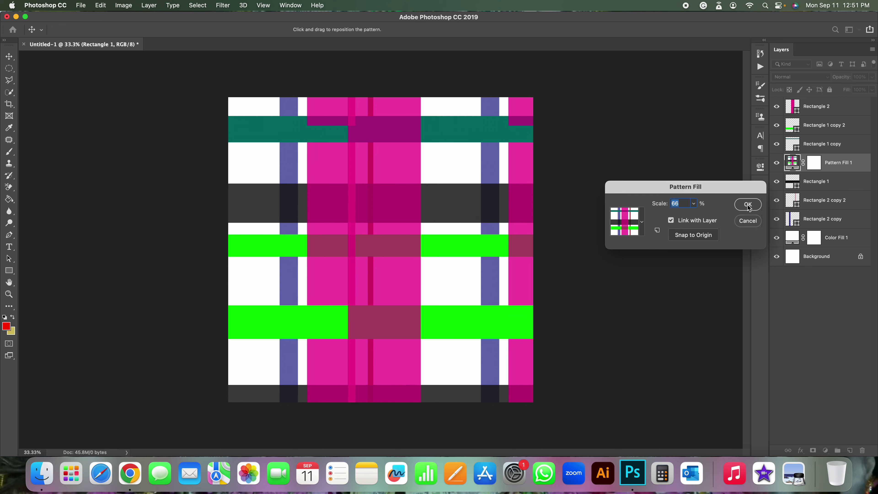
{"action": "key", "text": "Down"}
{"action": "key", "text": "Down"}
{"action": "key", "text": "Down"}
{"action": "key", "text": "Down"}
{"action": "key", "text": "Down"}
{"action": "left_click", "coordinate": [747, 204]}
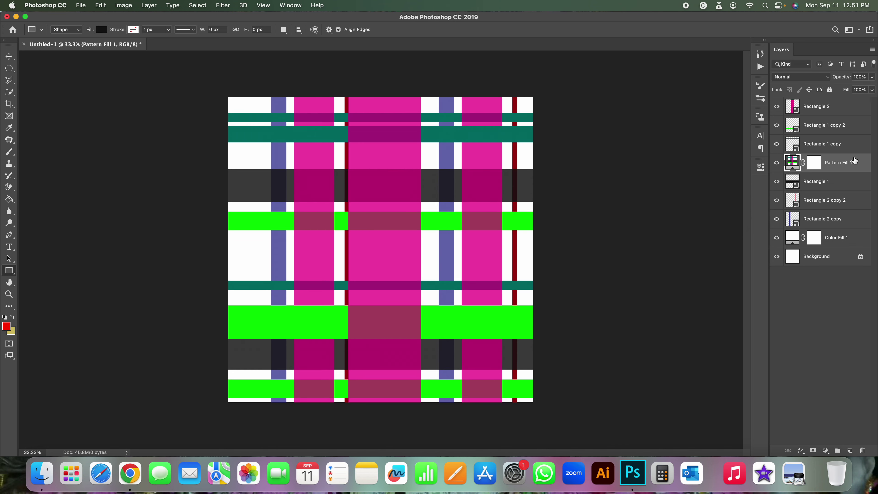
Step: Move Pattern Fill 1 to the top of the layers and reduce its scale to 10%
{"action": "left_click_drag", "start_coordinate": [850, 164], "coordinate": [846, 100]}
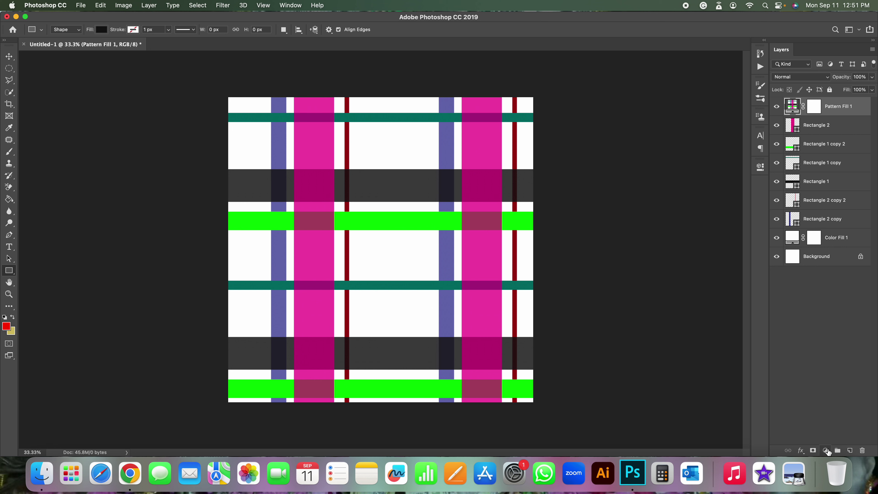
{"action": "double_click", "coordinate": [792, 106]}
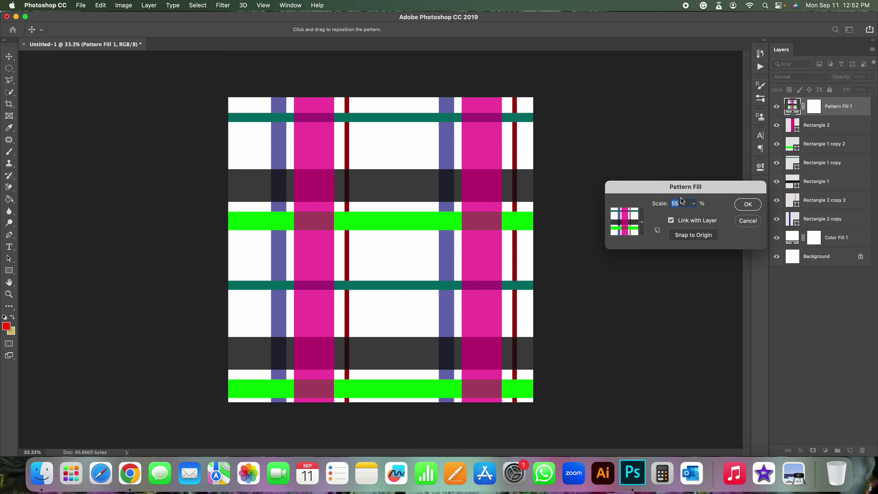
{"action": "key", "text": "Down"}
{"action": "key", "text": "Down"}
{"action": "key", "text": "Down"}
{"action": "key", "text": "Down"}
{"action": "key", "text": "Down"}
{"action": "key", "text": "Down"}
{"action": "key", "text": "Down"}
{"action": "key", "text": "Down"}
{"action": "key", "text": "Down"}
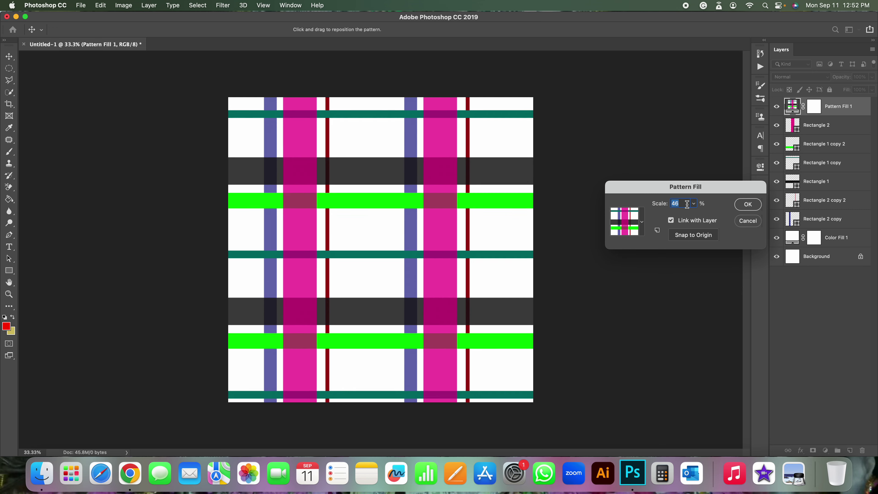
{"action": "key", "text": "Down"}
{"action": "key", "text": "Down"}
{"action": "key", "text": "Down"}
{"action": "key", "text": "Down"}
{"action": "key", "text": "Down"}
{"action": "key", "text": "Down"}
{"action": "key", "text": "Down"}
{"action": "key", "text": "Down"}
{"action": "key", "text": "Down"}
{"action": "key", "text": "Down"}
{"action": "key", "text": "Down"}
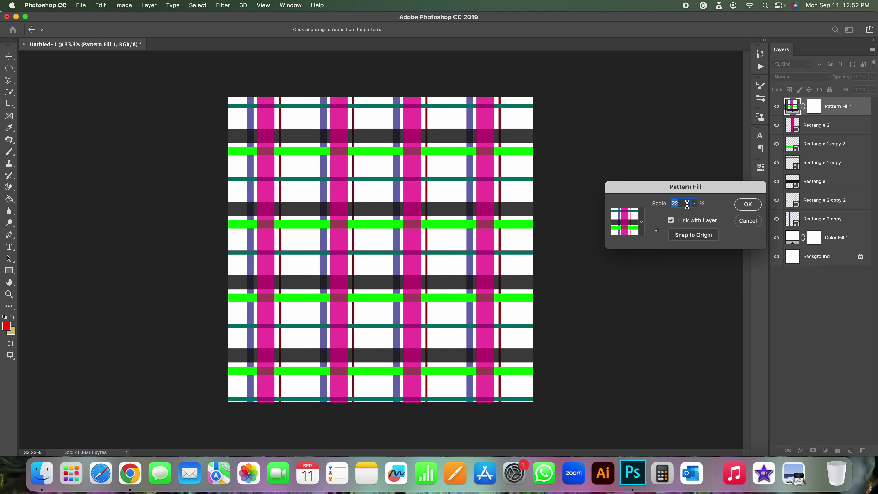
{"action": "key", "text": "Down"}
{"action": "key", "text": "Down"}
{"action": "key", "text": "Down"}
{"action": "key", "text": "Down"}
{"action": "key", "text": "Down"}
{"action": "key", "text": "Down"}
{"action": "key", "text": "Down"}
{"action": "key", "text": "Down"}
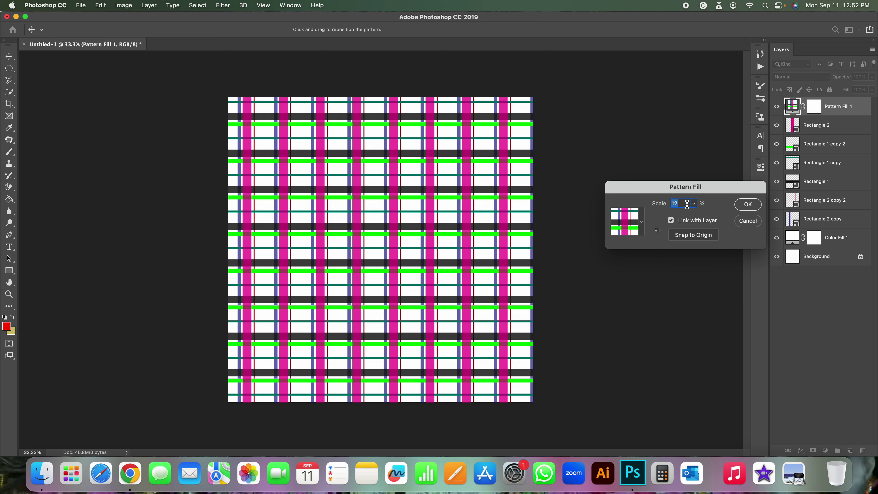
{"action": "key", "text": "Down"}
{"action": "key", "text": "Down"}
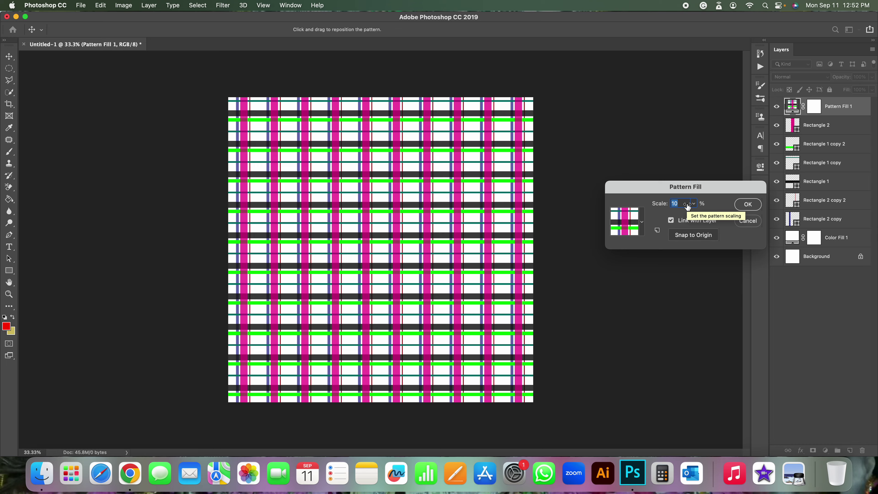
{"action": "left_click", "coordinate": [758, 205]}
Step: Zoom in to 300% on the 10% plaid tiling, then fit the whole canvas on screen
{"action": "key", "text": "super+equal"}
{"action": "key", "text": "super+equal"}
{"action": "key", "text": "super+equal"}
{"action": "key", "text": "super+equal"}
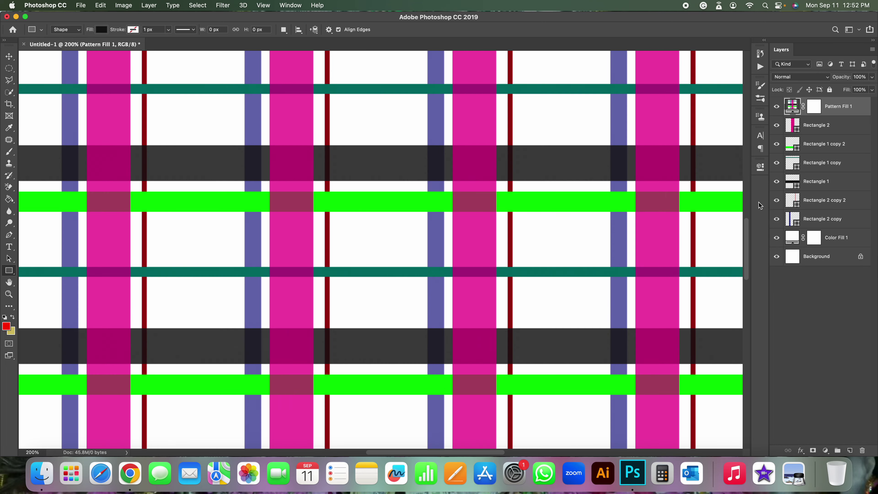
{"action": "key", "text": "super+equal"}
{"action": "key", "text": "super+minus"}
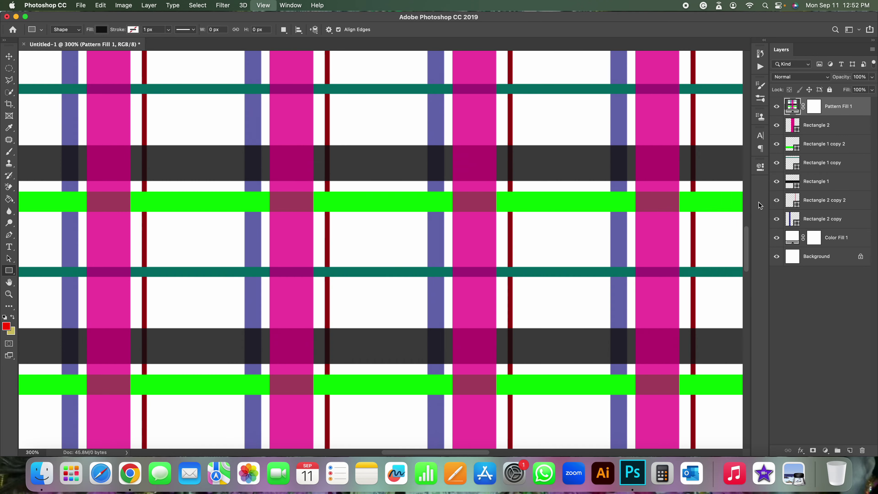
{"action": "key", "text": "super+minus"}
{"action": "key", "text": "super+0"}
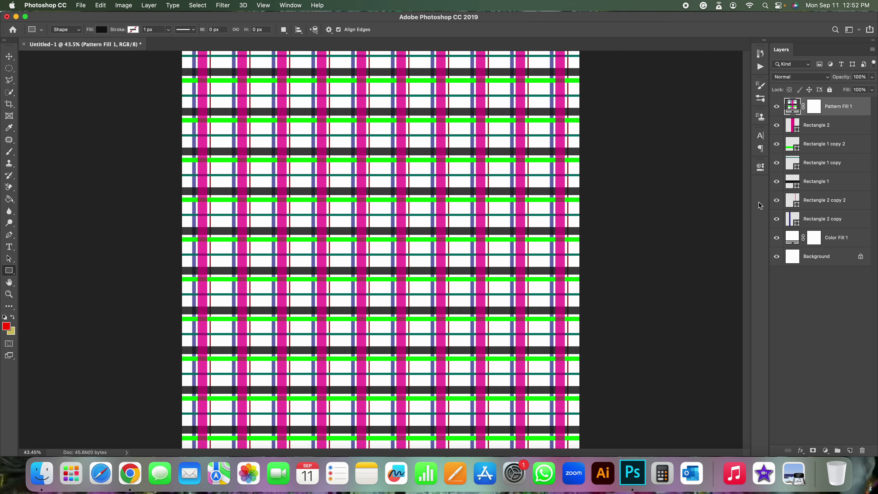